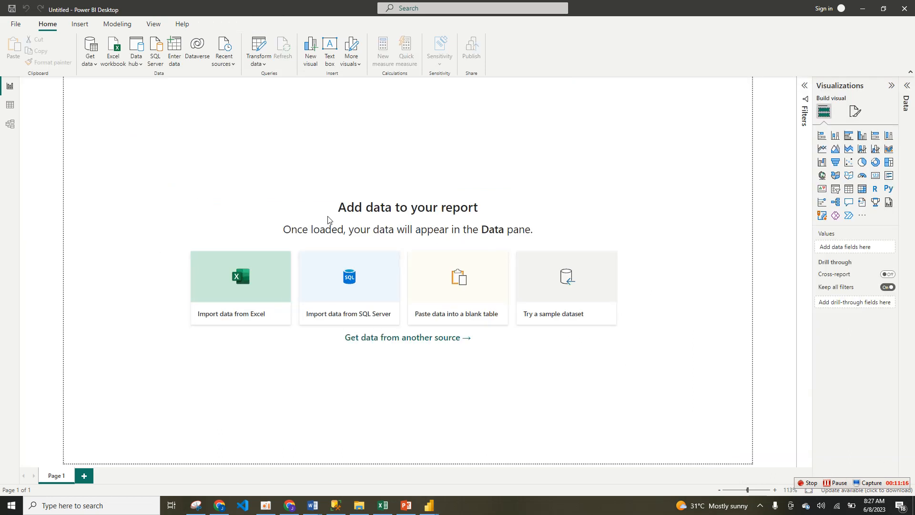
pyautogui.click(260, 296)
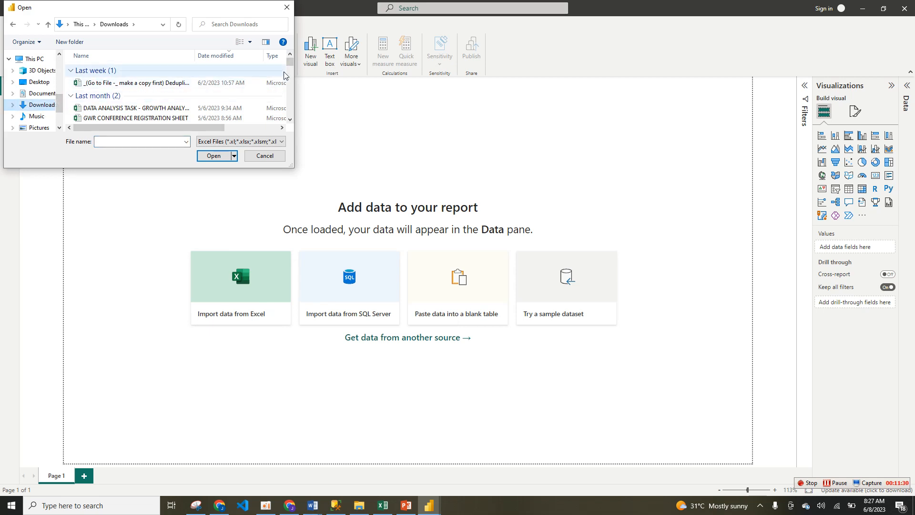
pyautogui.scroll(-3, 287, 67)
pyautogui.scroll(-3, 288, 71)
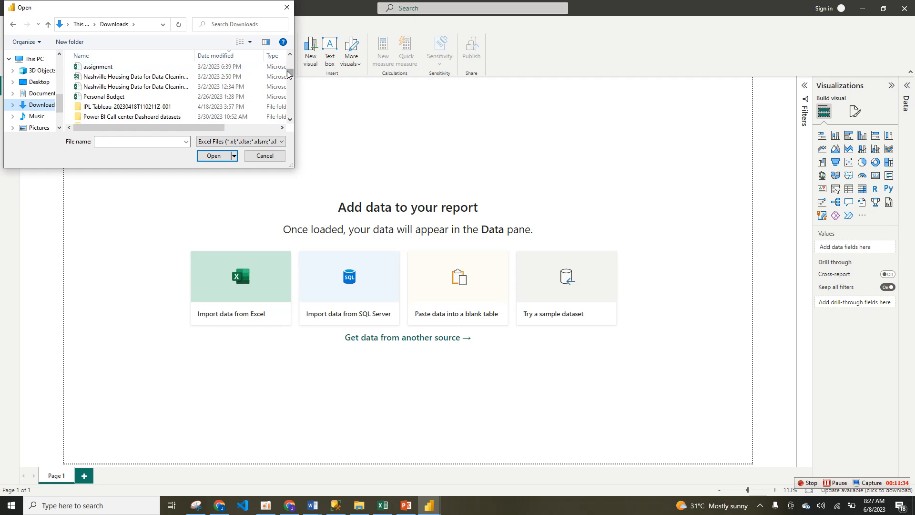
pyautogui.scroll(6, 287, 70)
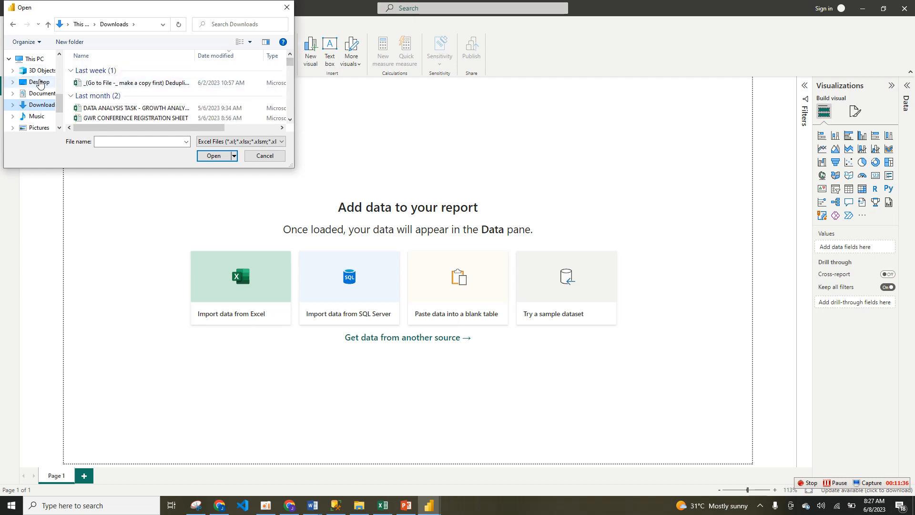
pyautogui.click(37, 81)
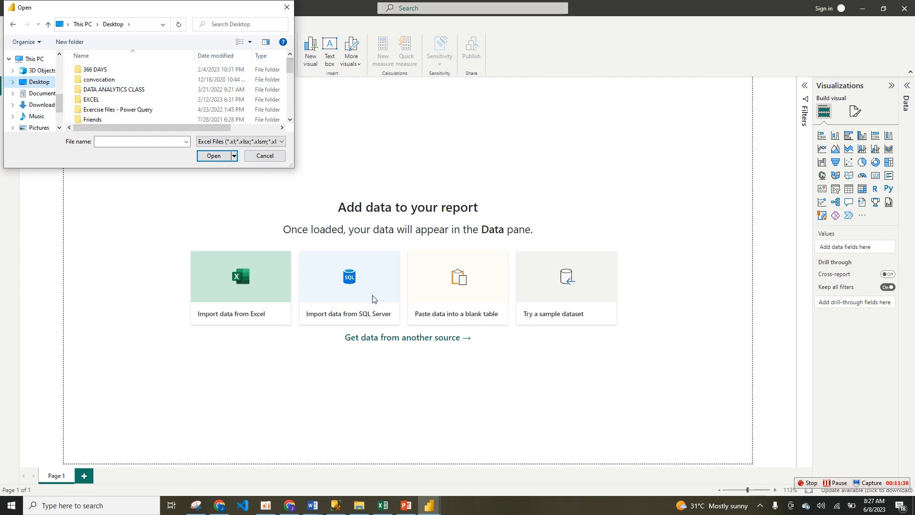
pyautogui.click(266, 157)
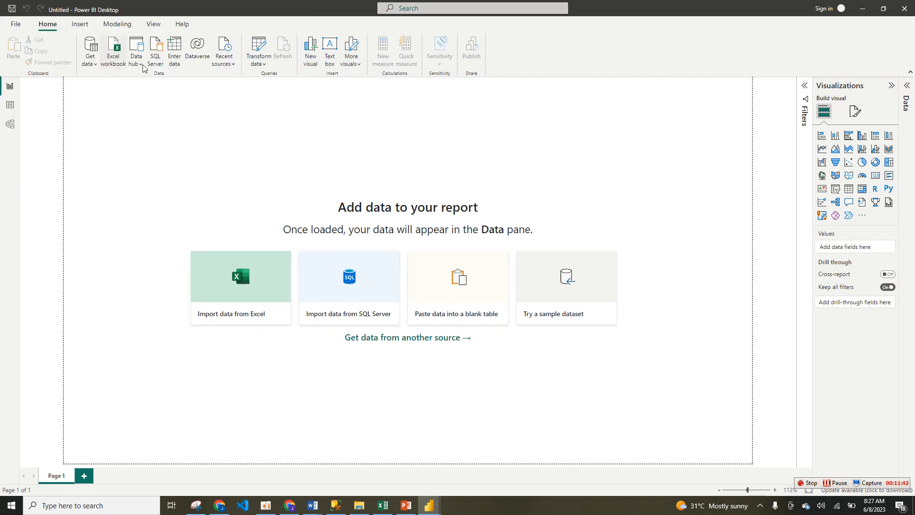
pyautogui.click(116, 63)
pyautogui.click(241, 141)
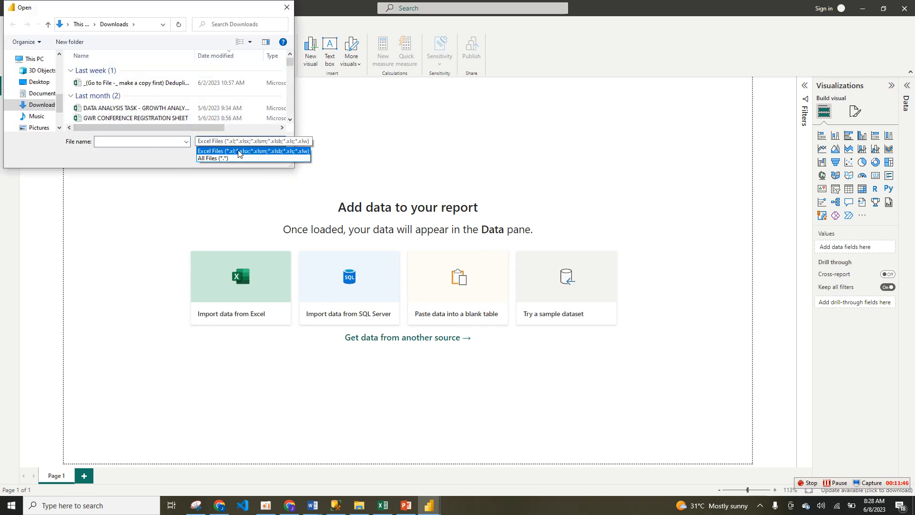
pyautogui.click(238, 158)
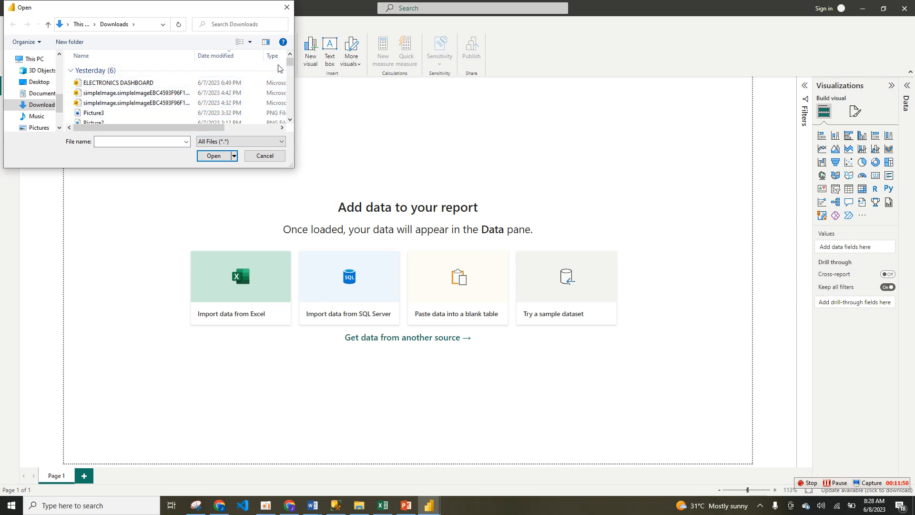
pyautogui.moveTo(290, 63); pyautogui.dragTo(290, 70)
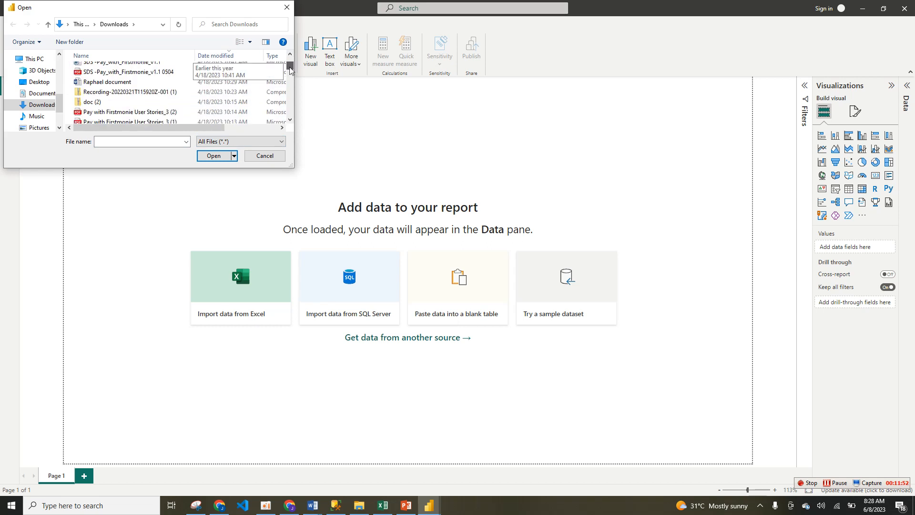
pyautogui.click(290, 119)
pyautogui.click(290, 119)
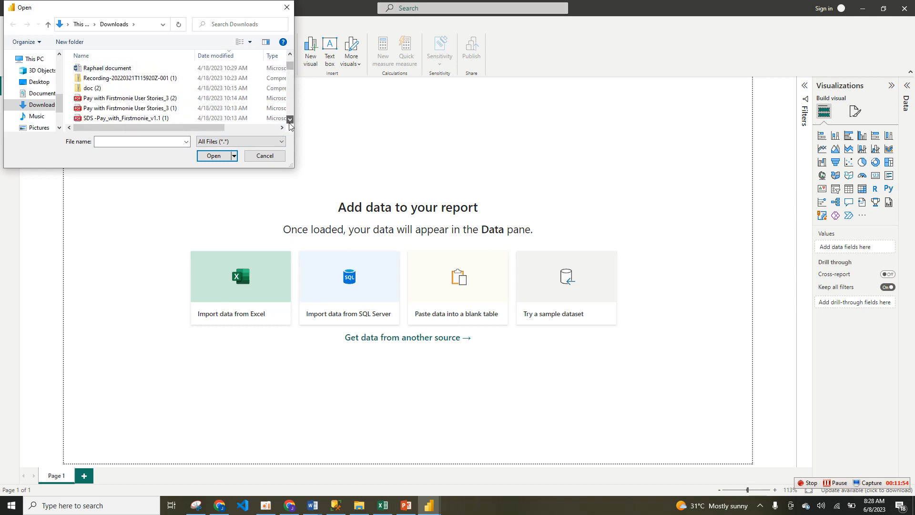
pyautogui.click(290, 119)
pyautogui.click(290, 119)
pyautogui.moveTo(288, 66); pyautogui.dragTo(297, 39)
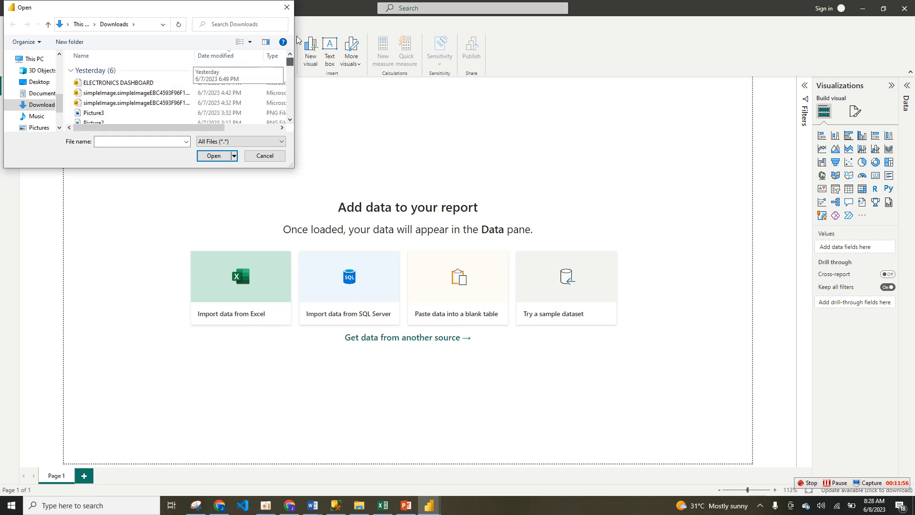
pyautogui.click(292, 119)
pyautogui.click(292, 120)
pyautogui.click(292, 120)
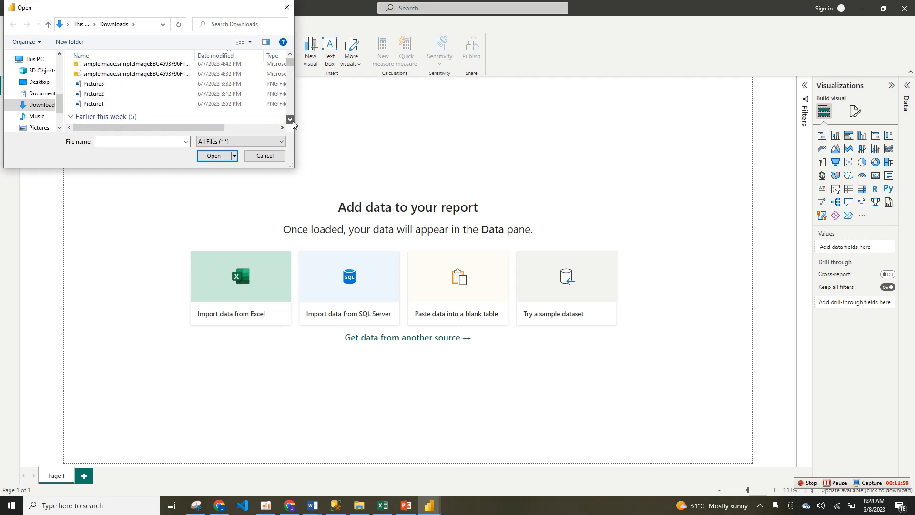
pyautogui.click(291, 120)
pyautogui.click(290, 119)
pyautogui.click(290, 120)
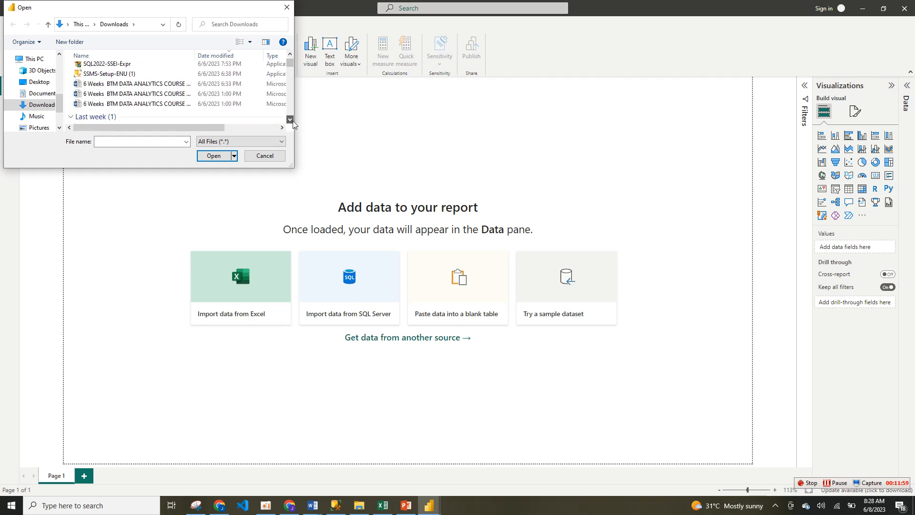
pyautogui.click(265, 156)
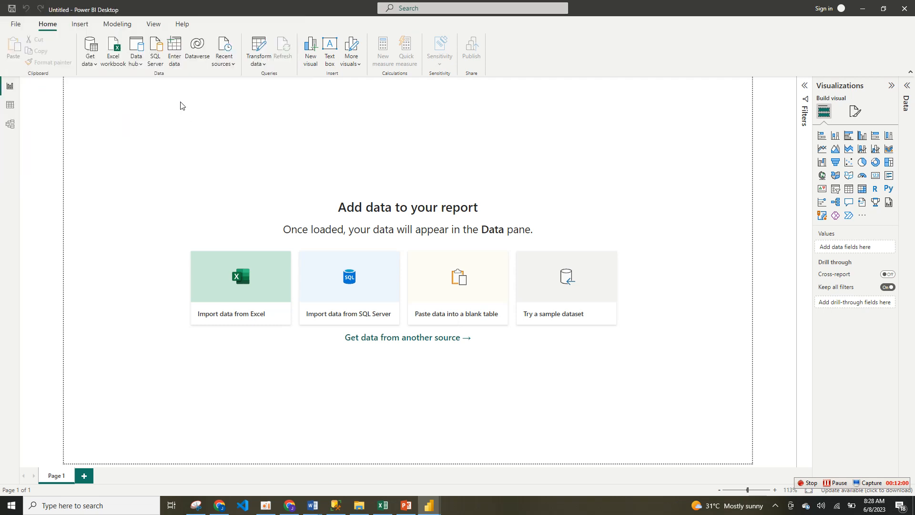
pyautogui.click(90, 63)
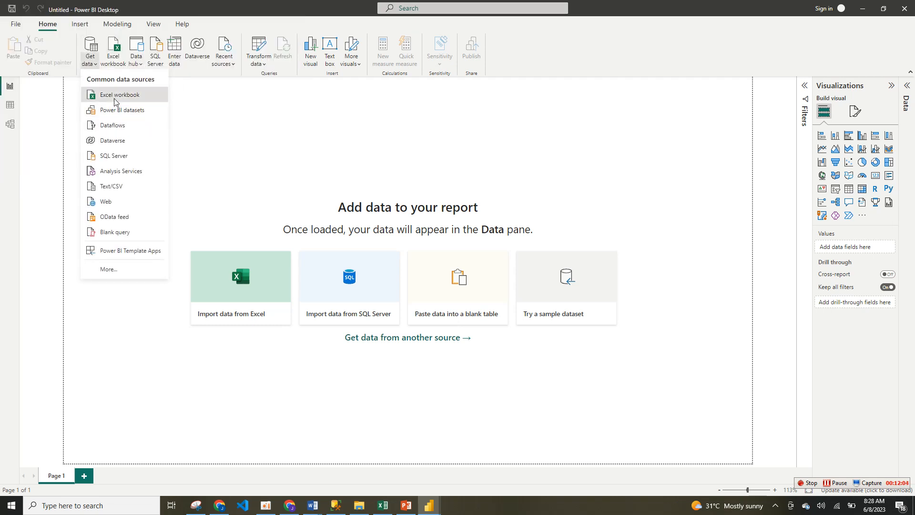
pyautogui.click(113, 95)
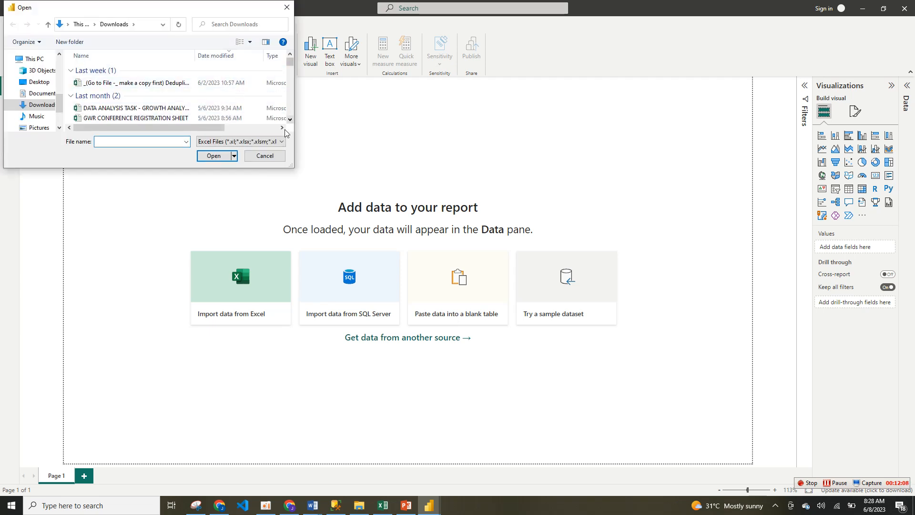
pyautogui.click(265, 156)
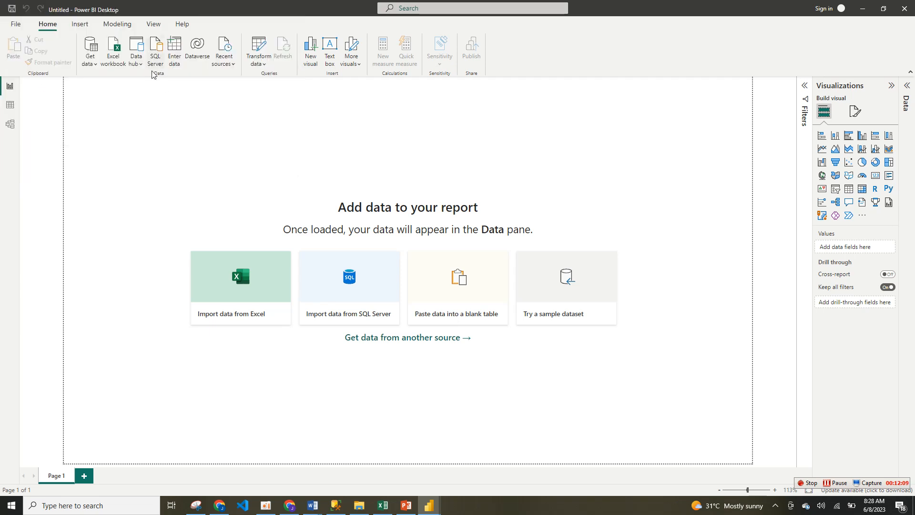
pyautogui.click(95, 63)
pyautogui.click(125, 185)
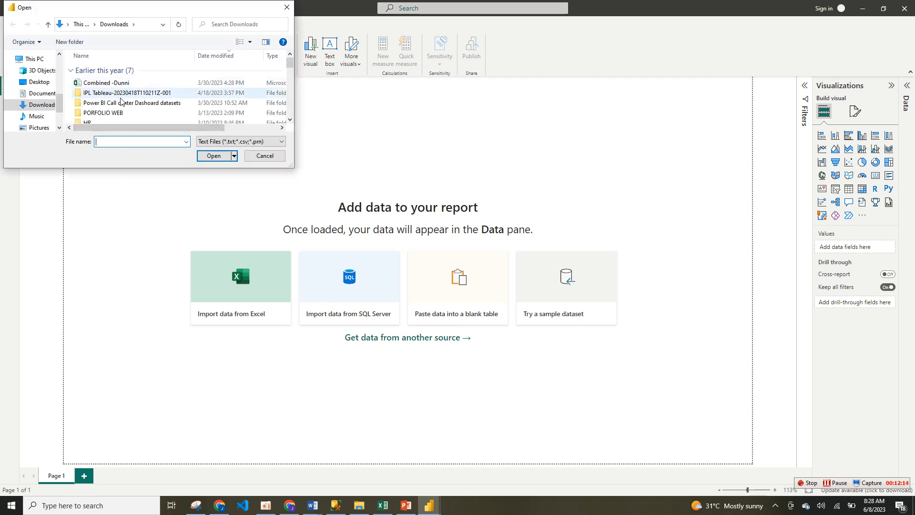
pyautogui.scroll(-3, 292, 119)
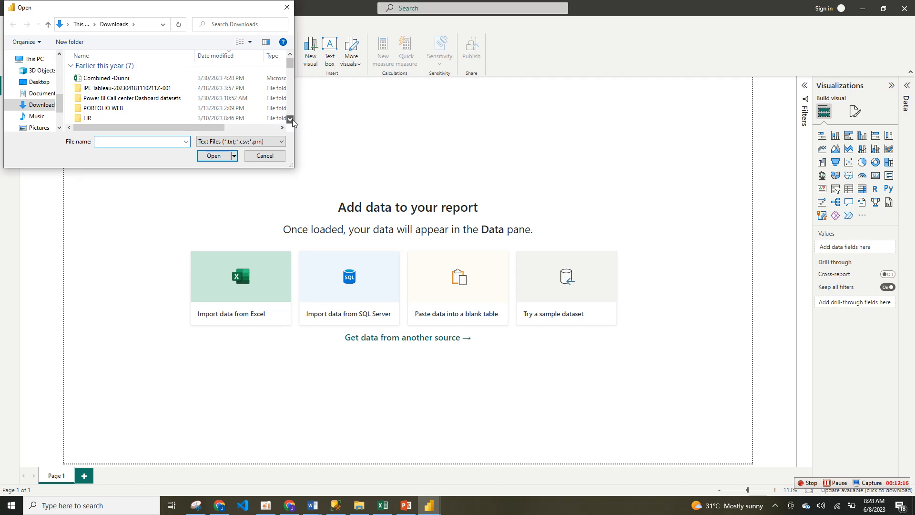
pyautogui.click(290, 119)
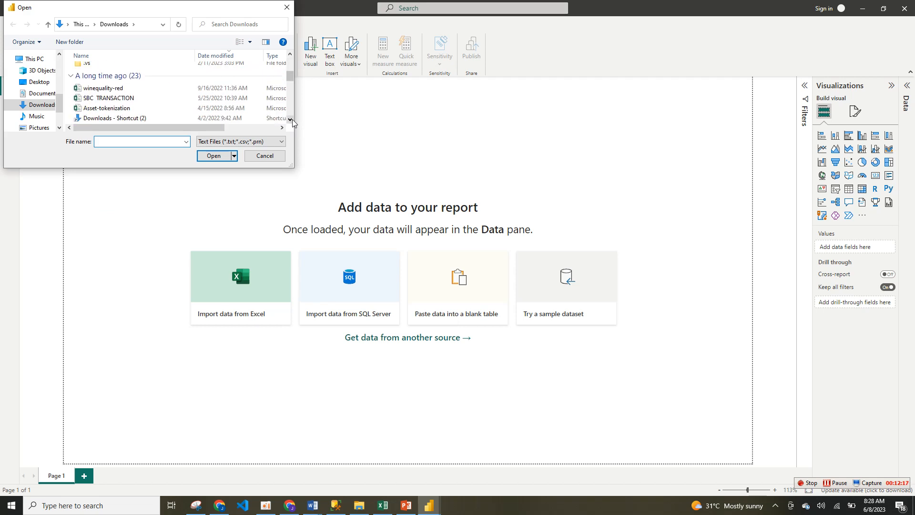
pyautogui.click(265, 156)
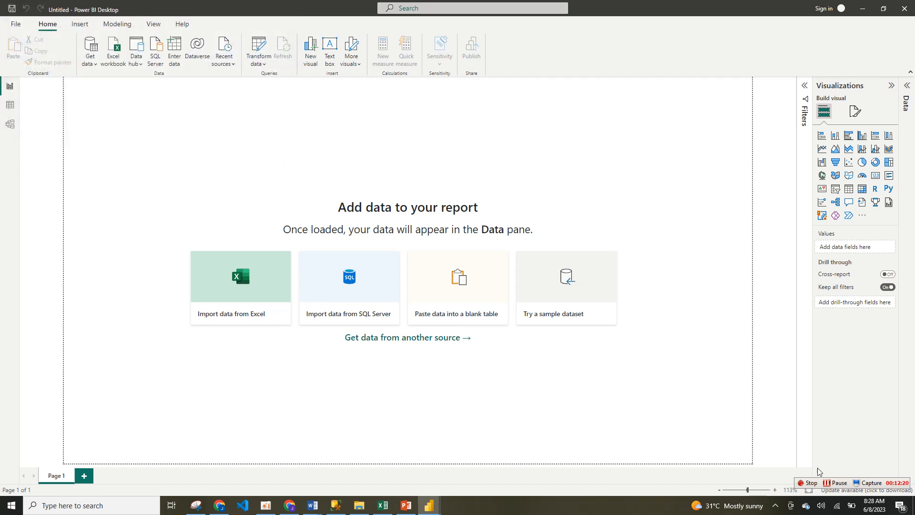
pyautogui.click(850, 483)
# Step: Import the DATA and "logo and image" sheets from the PHONE DATA Excel workbook in Downloads and open them for transformation in Power Query Editor
pyautogui.click(241, 290)
pyautogui.click(126, 84)
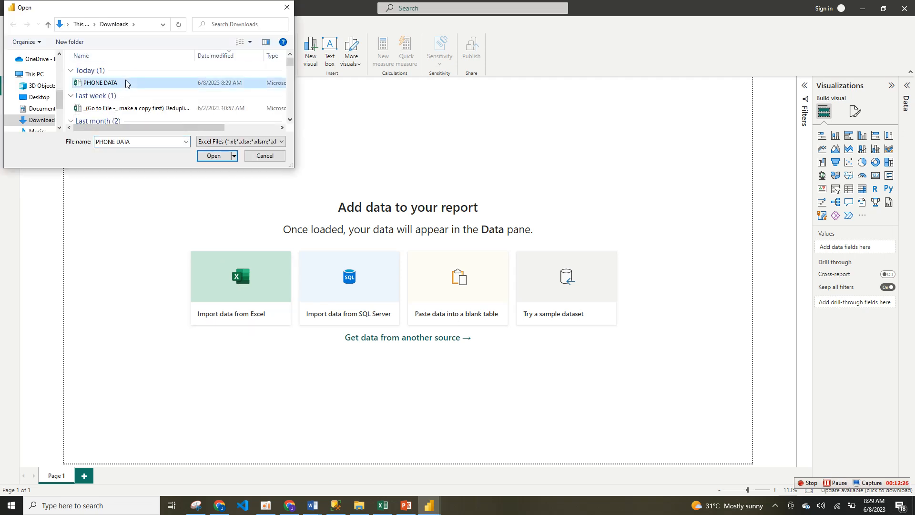
pyautogui.click(212, 155)
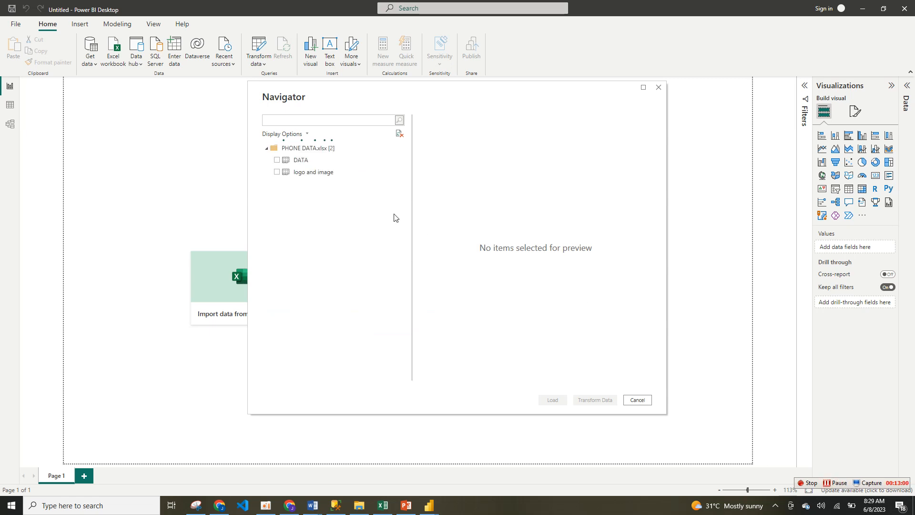
pyautogui.click(277, 161)
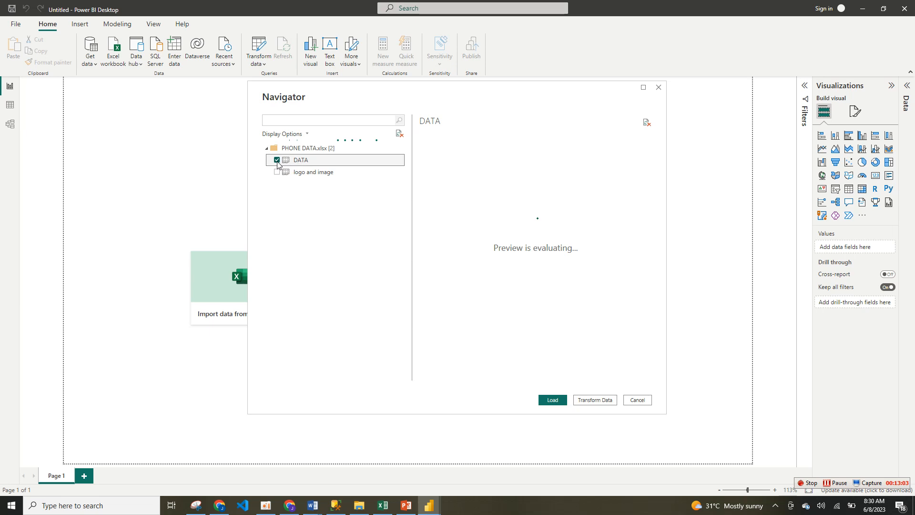
pyautogui.click(595, 400)
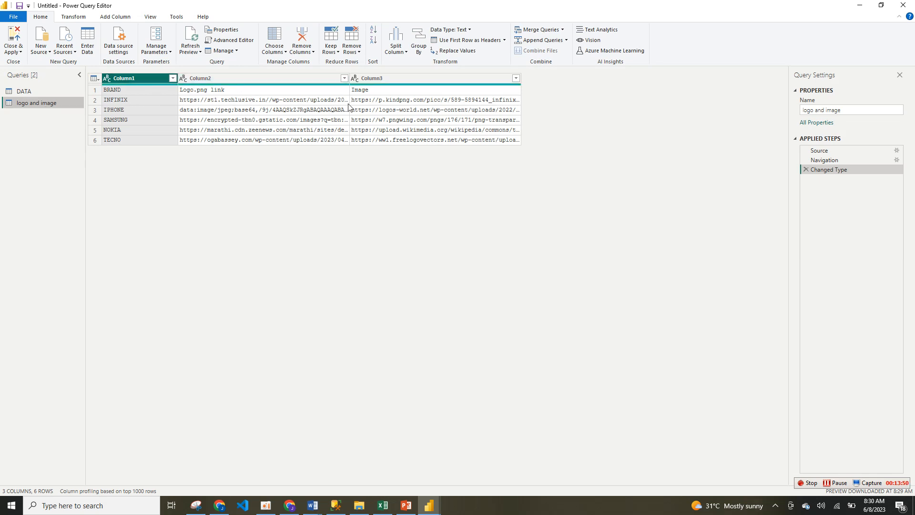
# Step: Promote the first row of the "logo and image" query to column headers
pyautogui.click(105, 94)
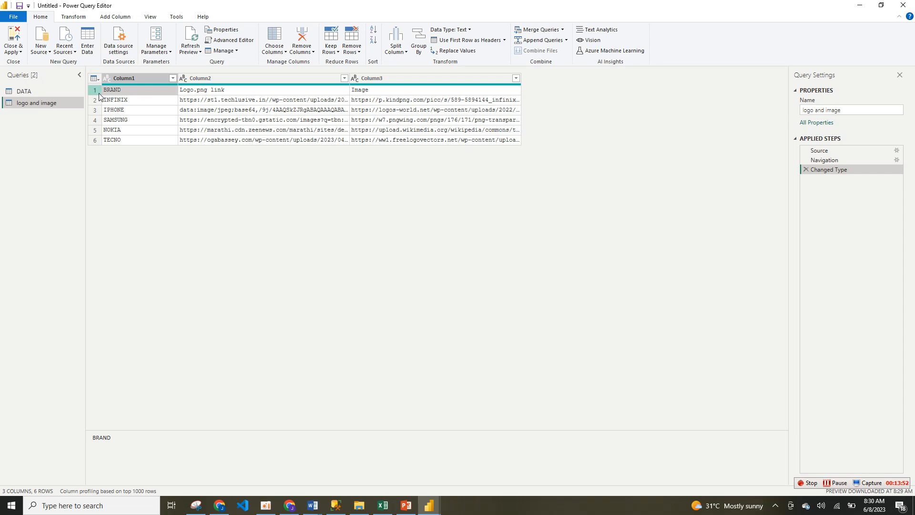
pyautogui.click(53, 93)
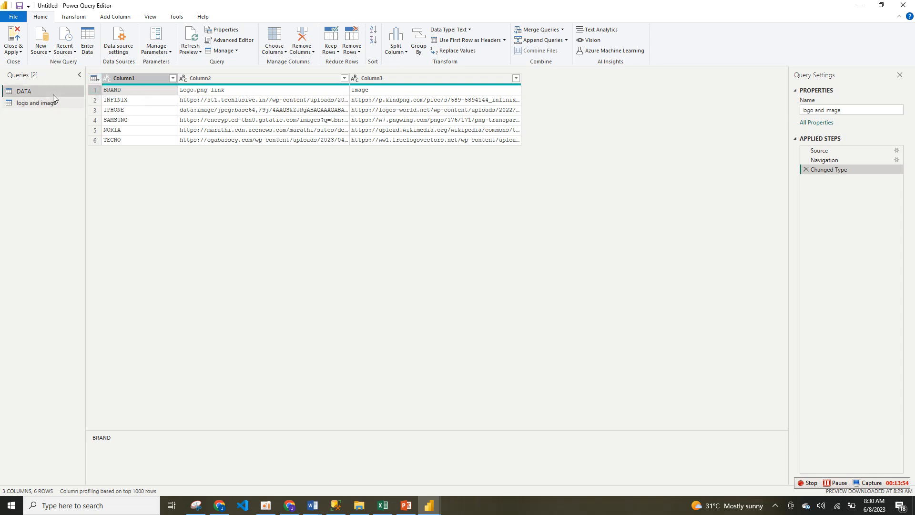
pyautogui.click(54, 102)
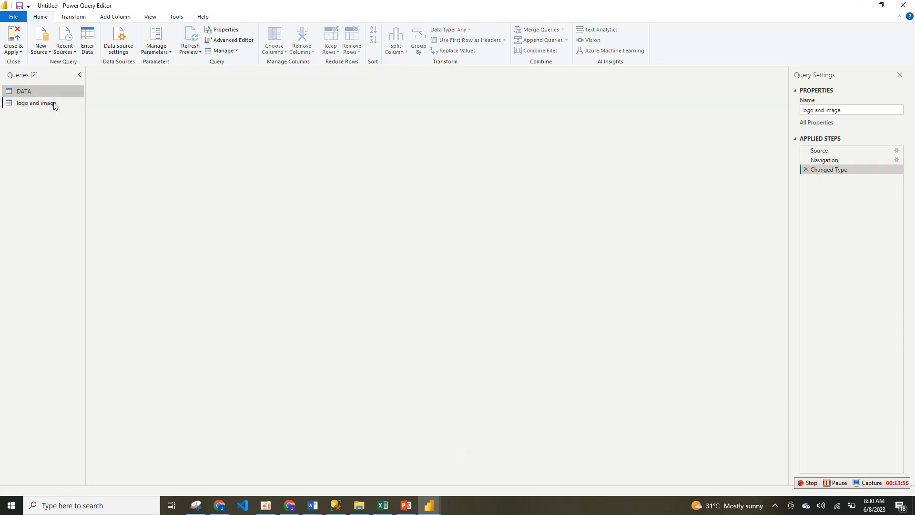
pyautogui.click(73, 17)
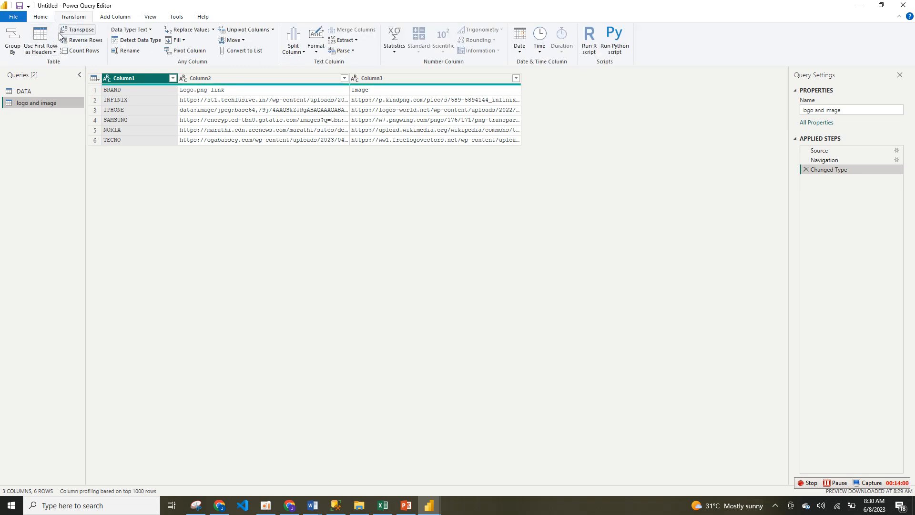
pyautogui.click(54, 53)
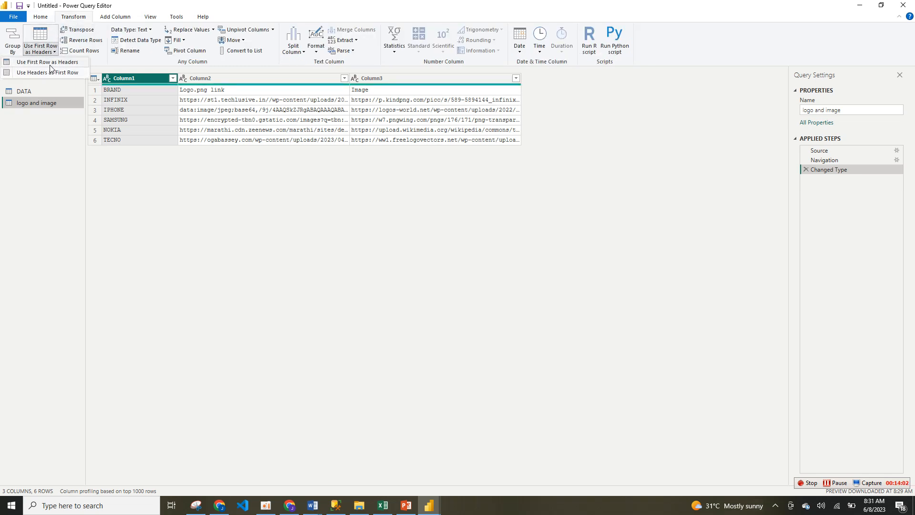
pyautogui.click(51, 62)
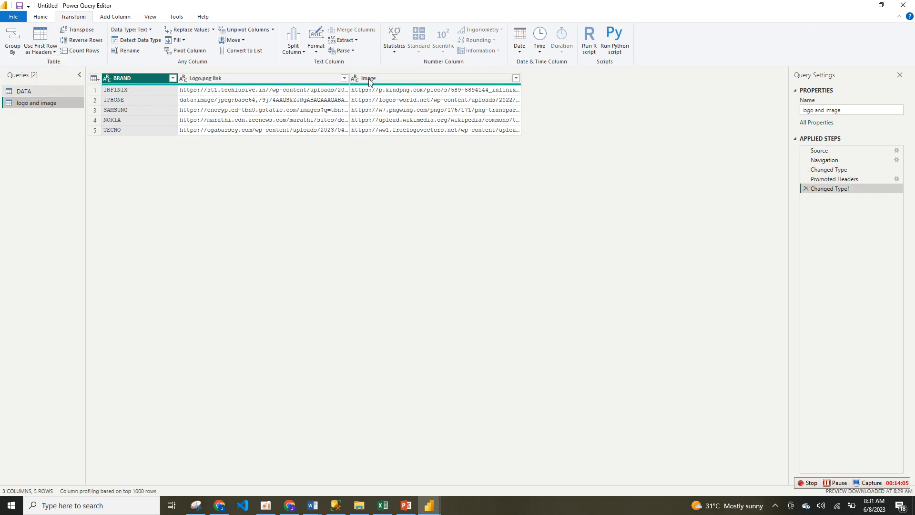
# Step: Check the DATA query, and close the query editor while applying the changes to load both tables into the report
pyautogui.click(28, 90)
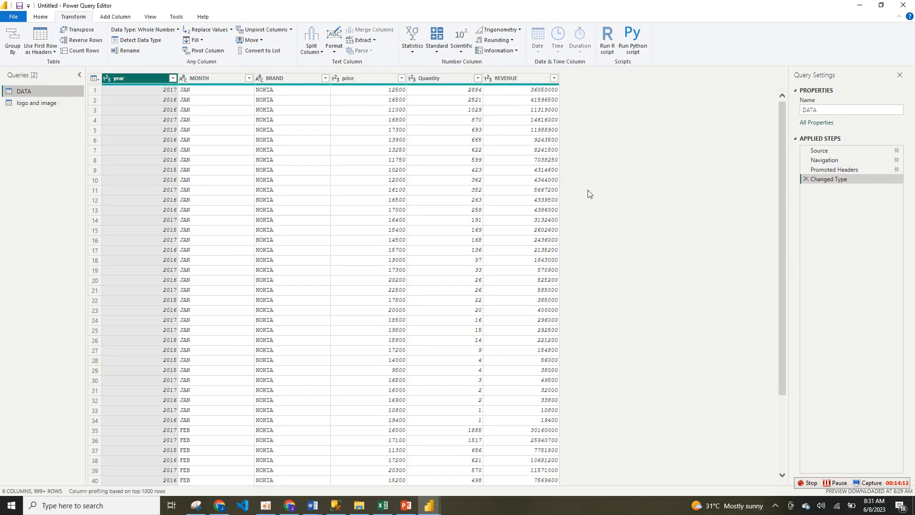
pyautogui.click(41, 20)
pyautogui.click(19, 52)
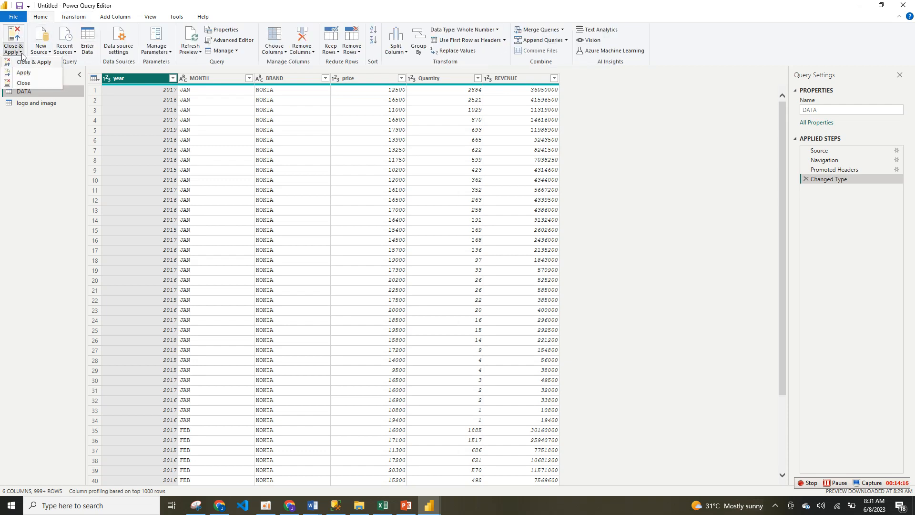
pyautogui.click(27, 60)
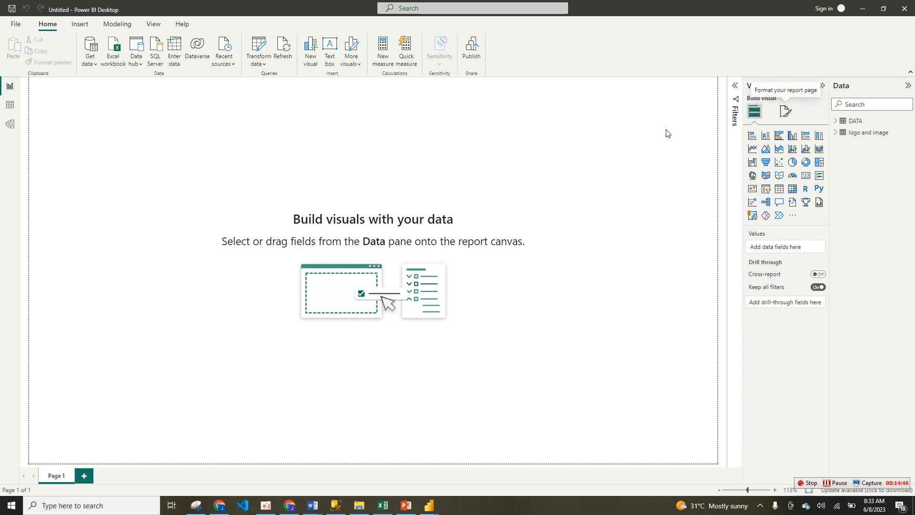
# Step: Set Picture3.png from the Downloads folder as the canvas background image of the report page
pyautogui.click(785, 114)
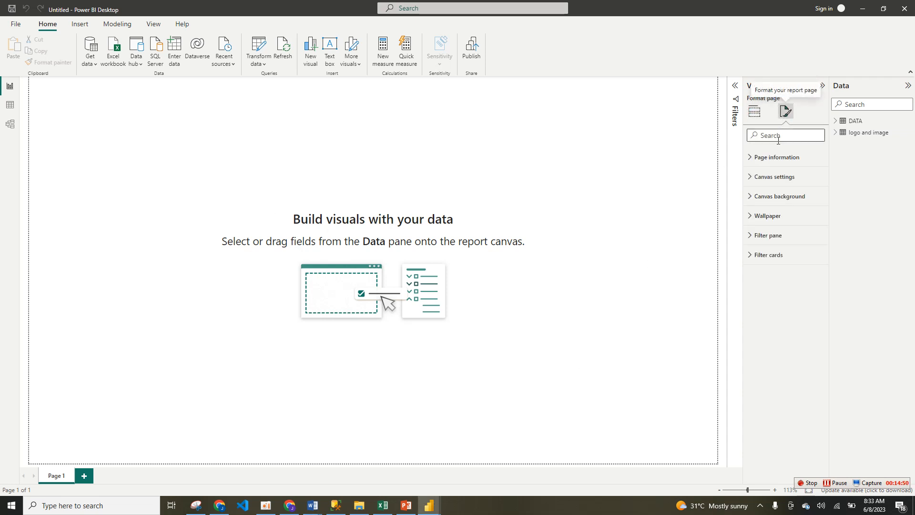
pyautogui.click(775, 200)
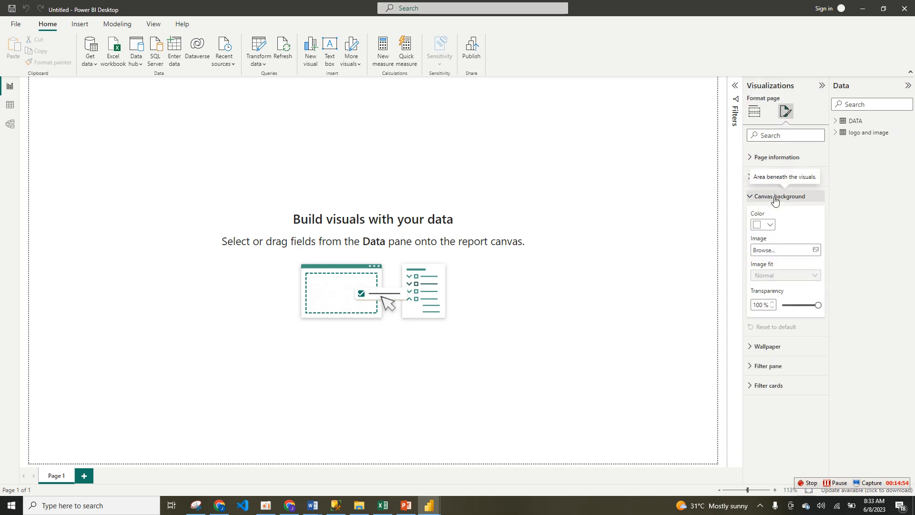
pyautogui.click(817, 252)
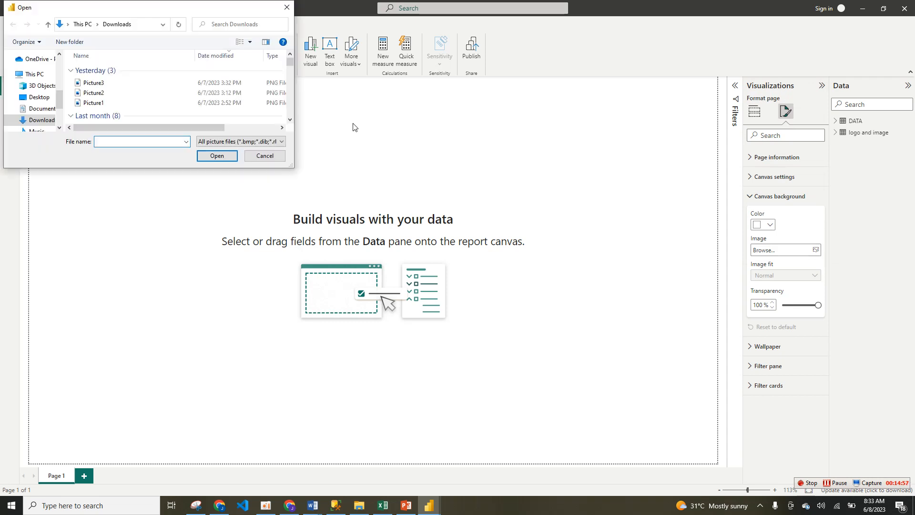
pyautogui.click(124, 85)
pyautogui.click(217, 156)
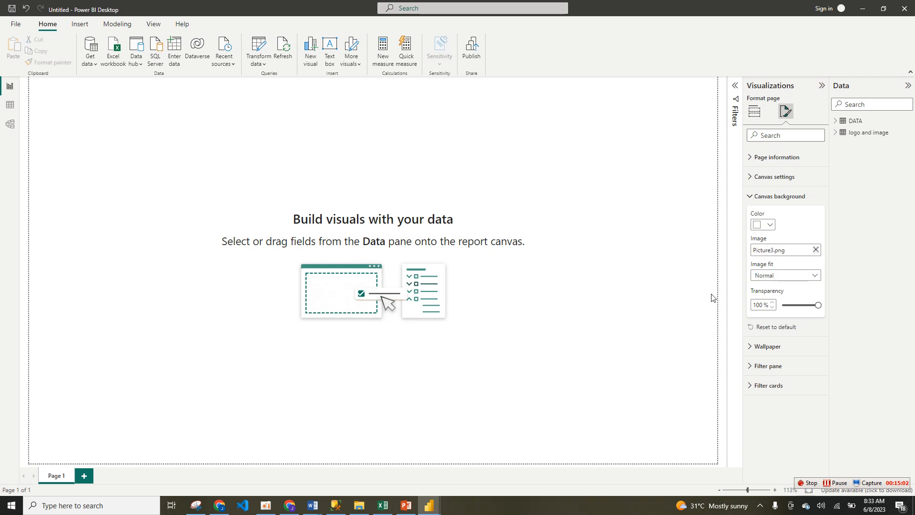
# Step: Set the canvas background's image fit to Fit and its transparency to 0%, and return to building visuals
pyautogui.click(814, 277)
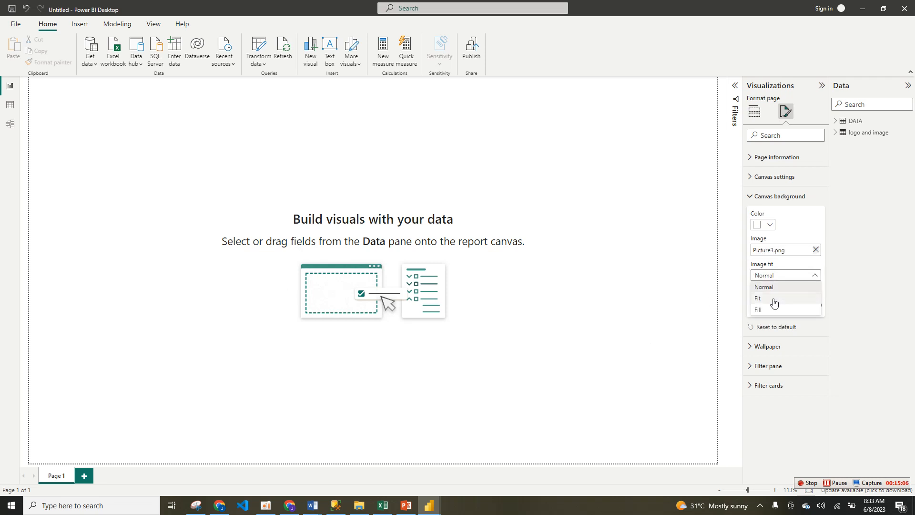
pyautogui.click(801, 300)
pyautogui.moveTo(801, 304); pyautogui.dragTo(778, 307)
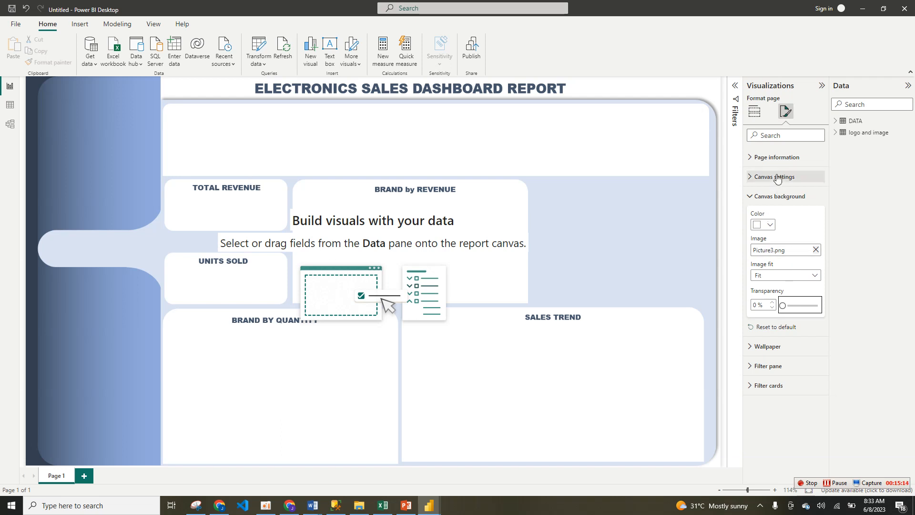
pyautogui.click(755, 113)
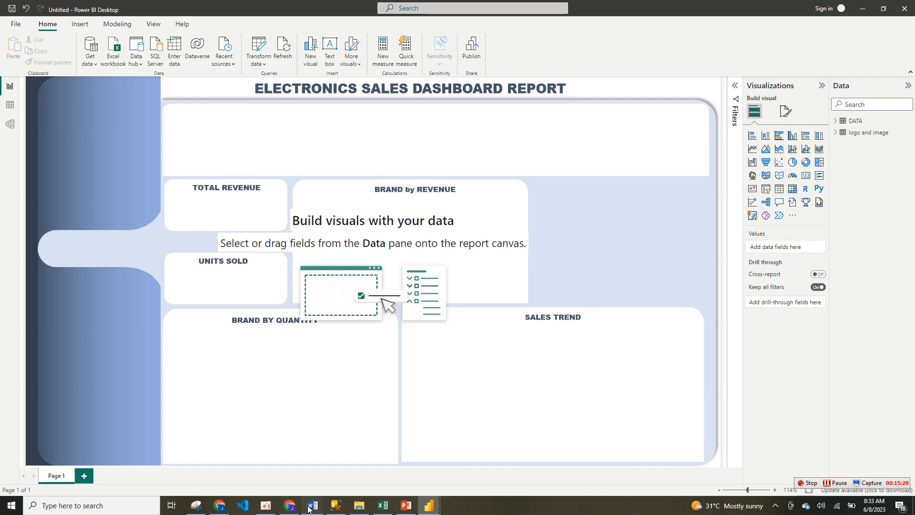
# Step: Switch to the All Measure document in Word and copy the complete Calendar DAX formula at its beginning
pyautogui.moveTo(309, 508)
pyautogui.click(364, 465)
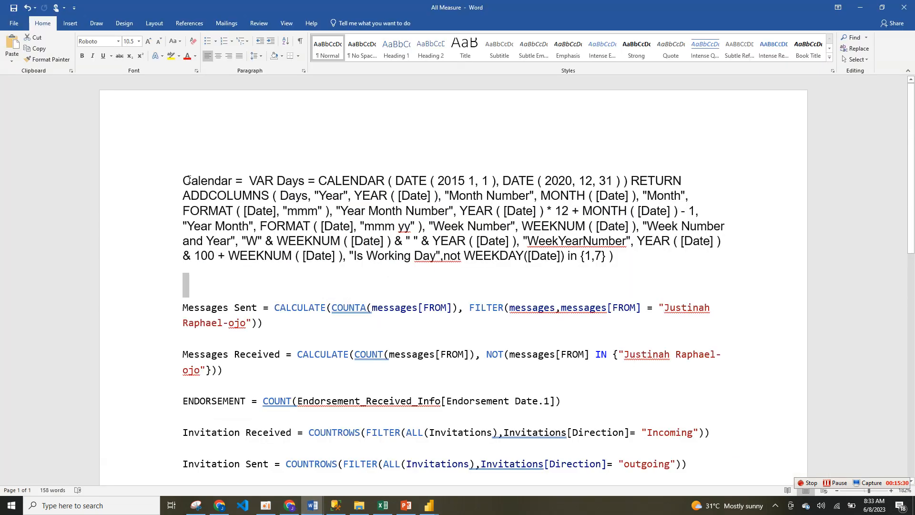
pyautogui.moveTo(185, 180); pyautogui.dragTo(631, 266)
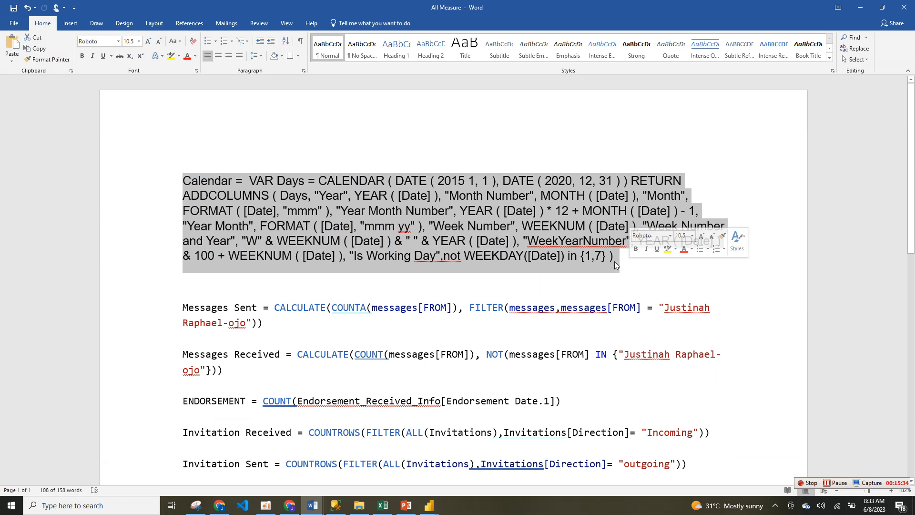
pyautogui.moveTo(614, 261); pyautogui.dragTo(171, 179)
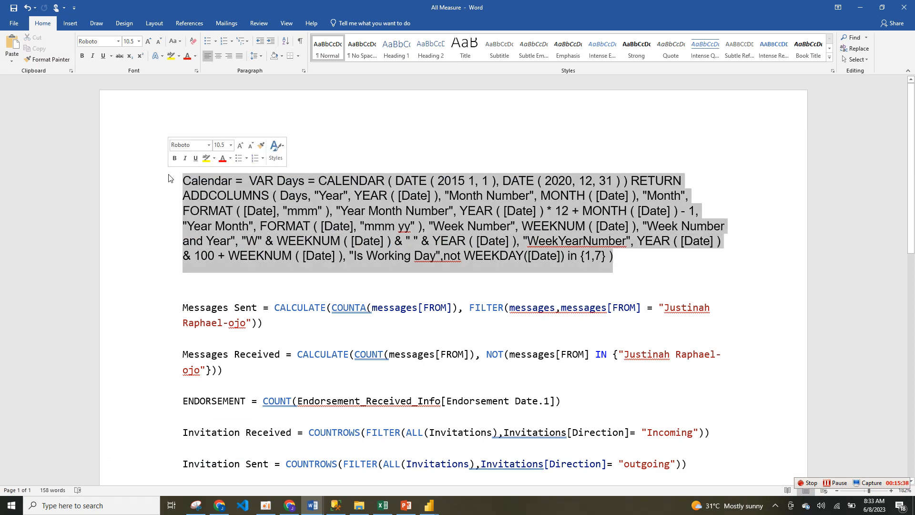
pyautogui.rightClick(187, 182)
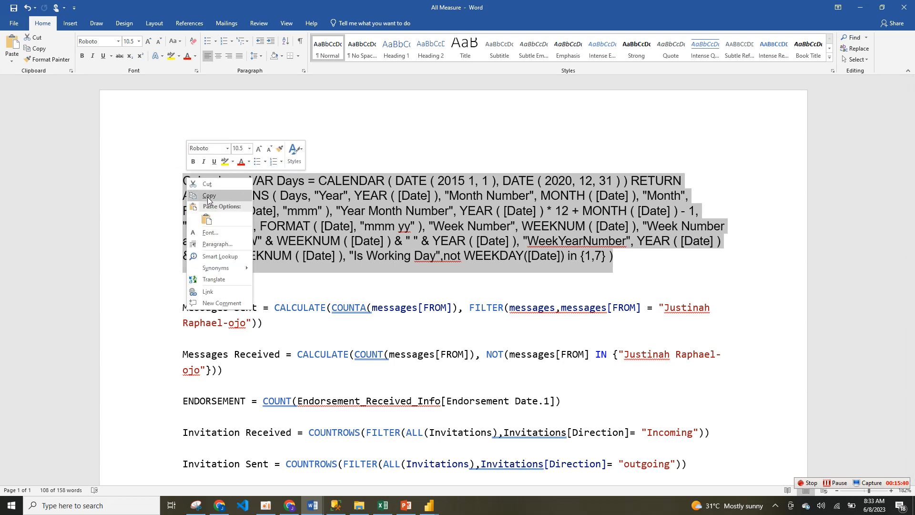
pyautogui.click(210, 201)
# Step: Switch back to the untitled Power BI report and create a new calculated table from the copied Calendar formula
pyautogui.moveTo(429, 505)
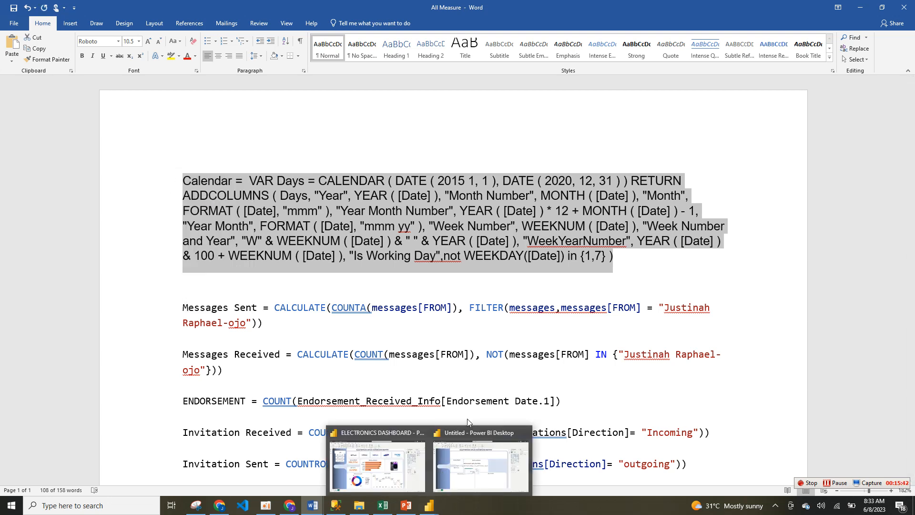
pyautogui.click(465, 478)
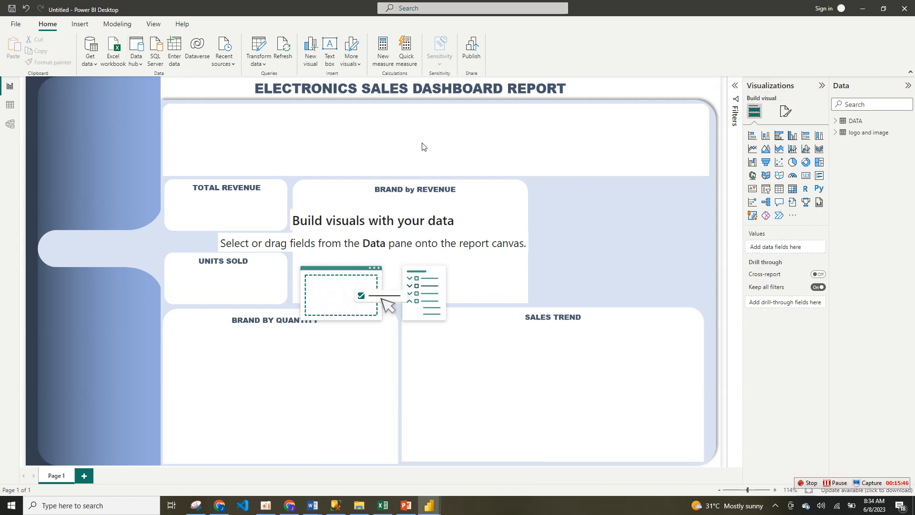
pyautogui.click(123, 27)
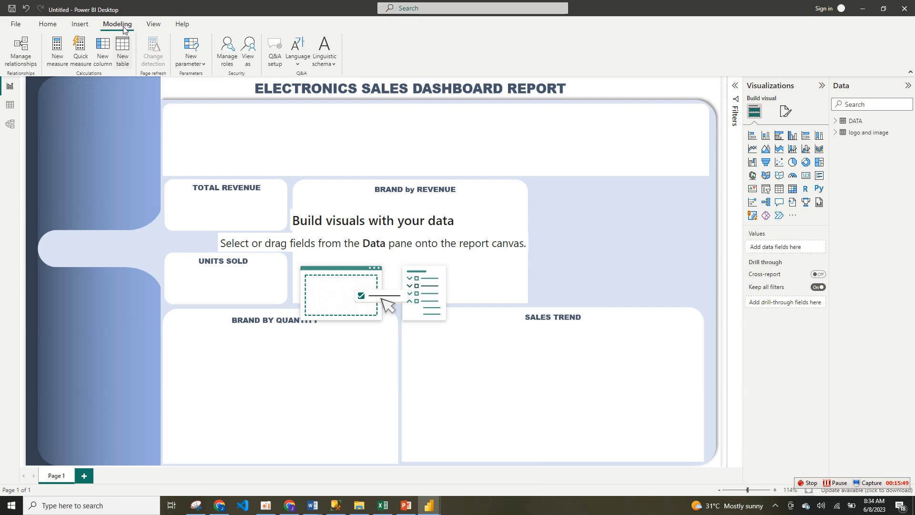
pyautogui.click(122, 60)
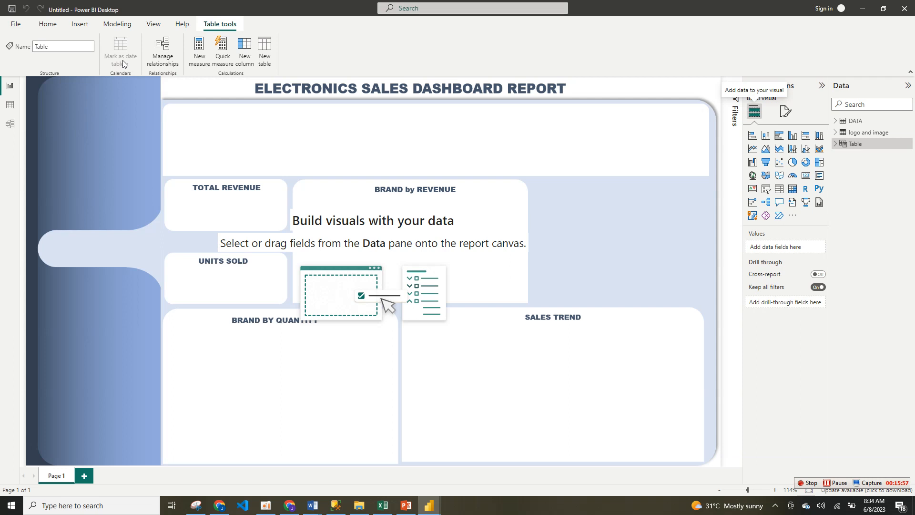
pyautogui.hotkey('ctrl', 'a')
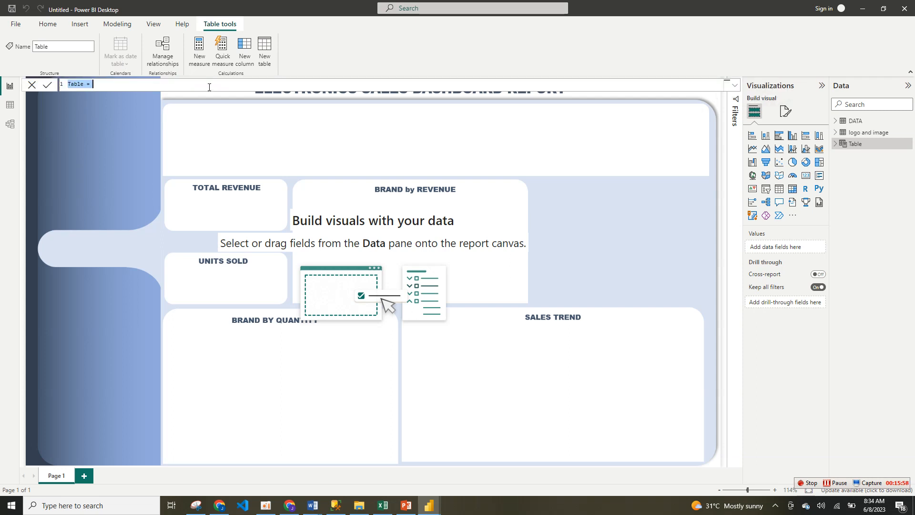
pyautogui.hotkey('ctrl', 'v')
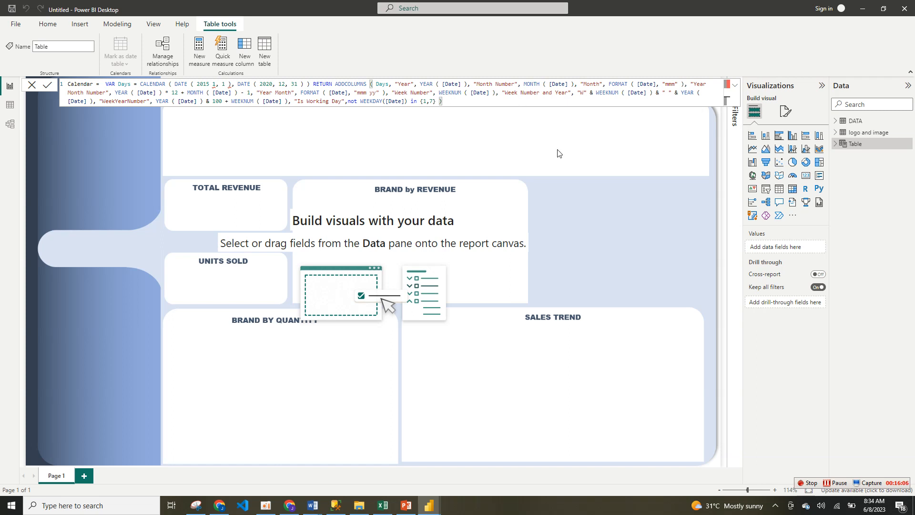
pyautogui.click(46, 89)
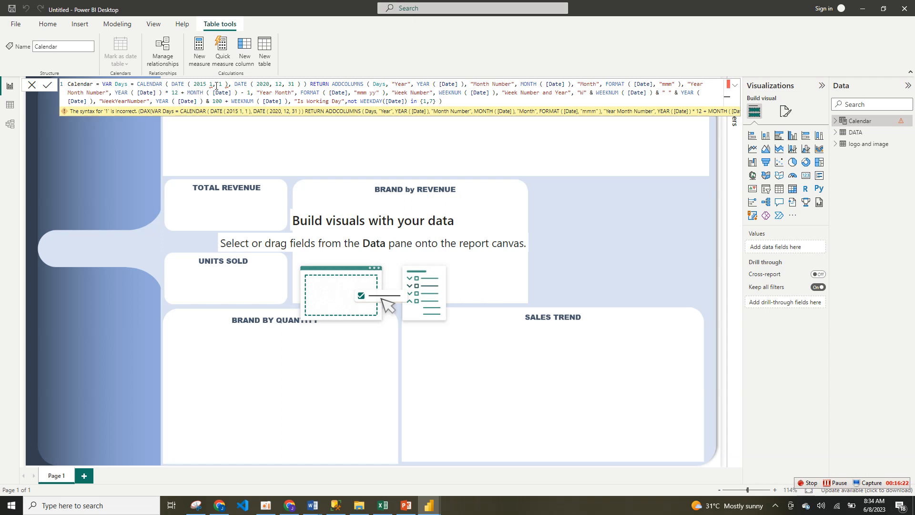
# Step: Correct the start date in the Calendar formula to DATE ( 2015, 1, 1 ) by adding the missing comma, and commit it
pyautogui.write('1')
pyautogui.click(224, 84)
pyautogui.click(229, 85)
pyautogui.write(',')
pyautogui.click(835, 483)
pyautogui.click(207, 84)
pyautogui.write(',')
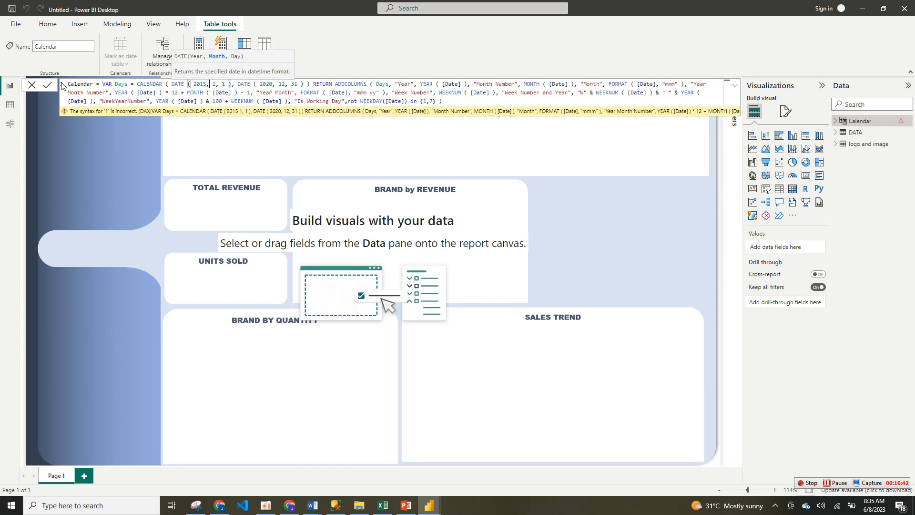
pyautogui.click(45, 85)
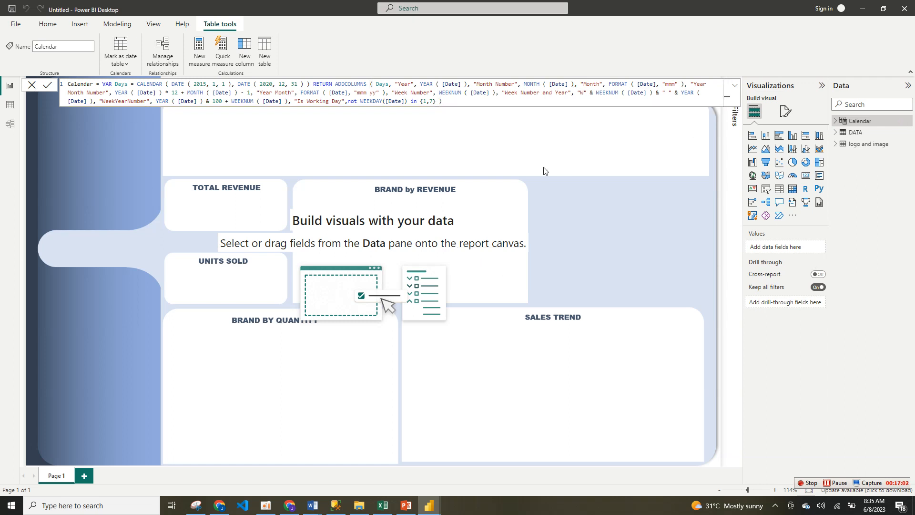
# Step: Relate the Calendar table's Month column to MONTH in the DATA table as an active many-to-many relationship with cross filtering in both directions
pyautogui.click(837, 125)
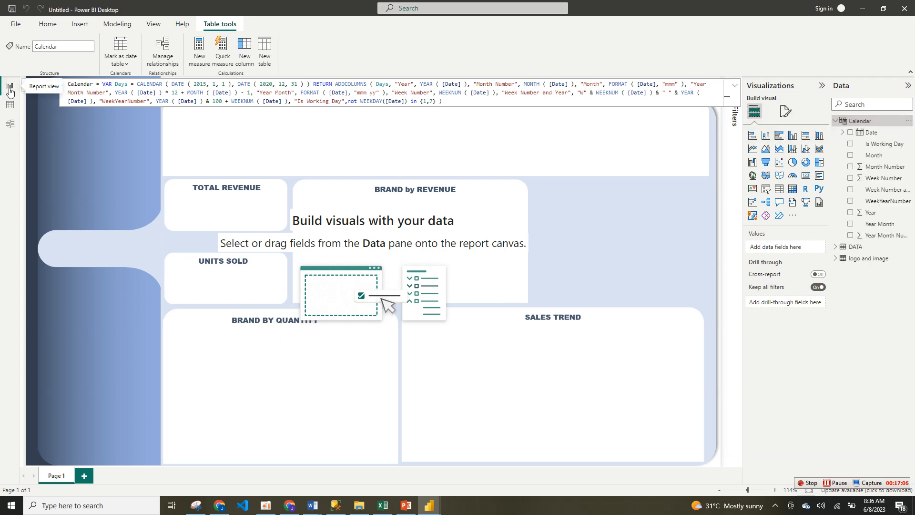
pyautogui.click(40, 105)
pyautogui.click(10, 125)
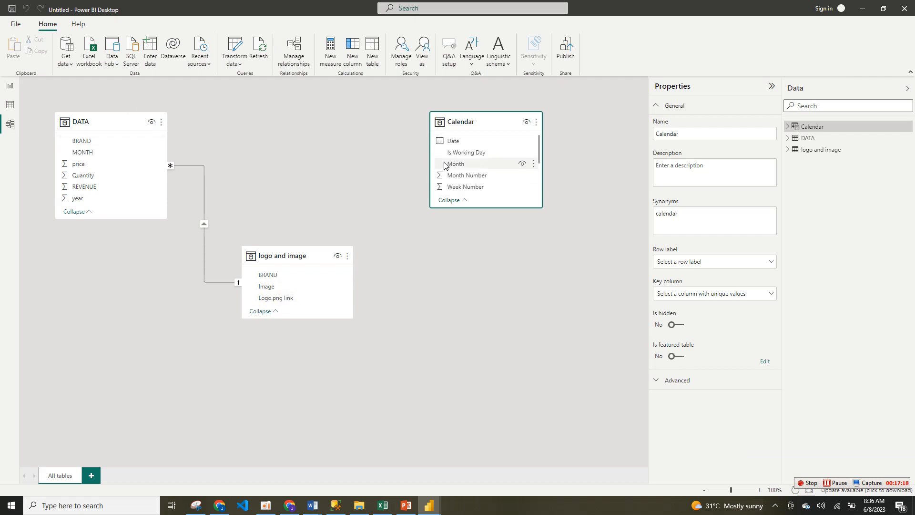
pyautogui.moveTo(456, 164); pyautogui.dragTo(122, 153)
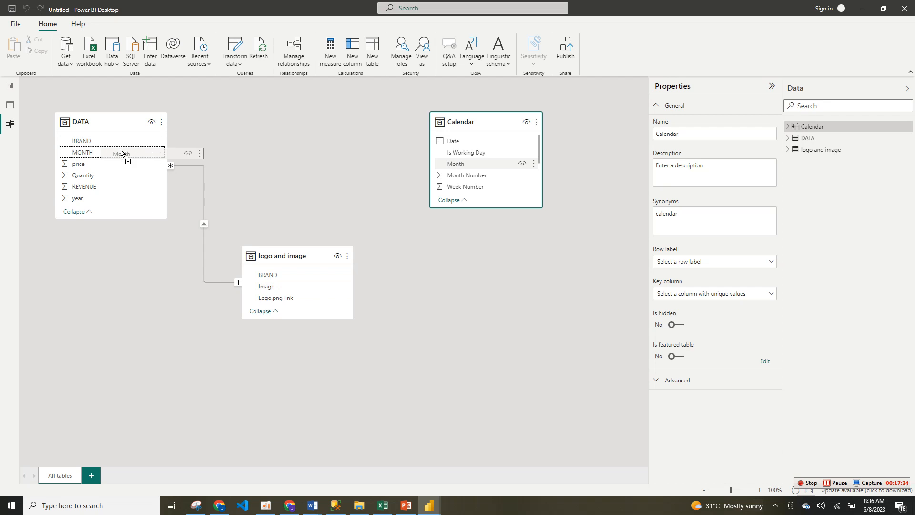
pyautogui.moveTo(121, 150); pyautogui.dragTo(121, 151)
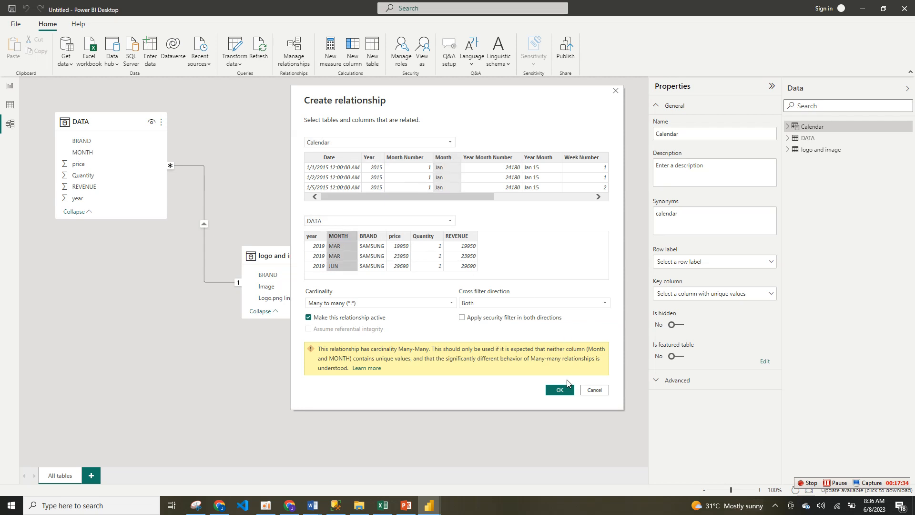
pyautogui.click(560, 391)
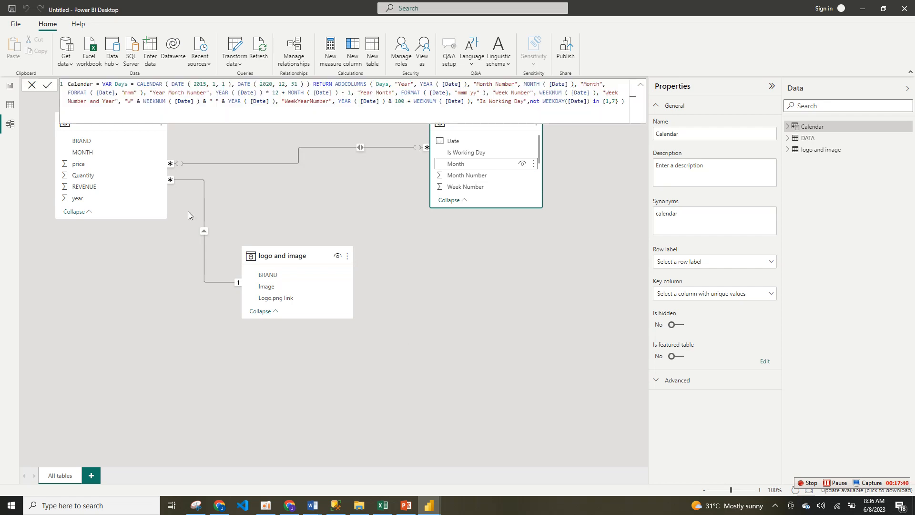
# Step: Return to the report page and look at the finished ELECTRONICS DASHBOARD report's layout for reference
pyautogui.click(10, 87)
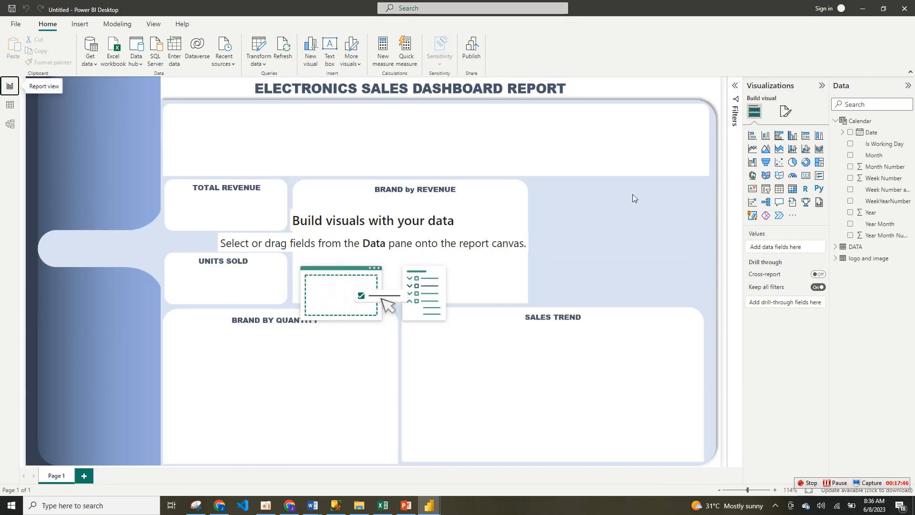
pyautogui.moveTo(429, 506)
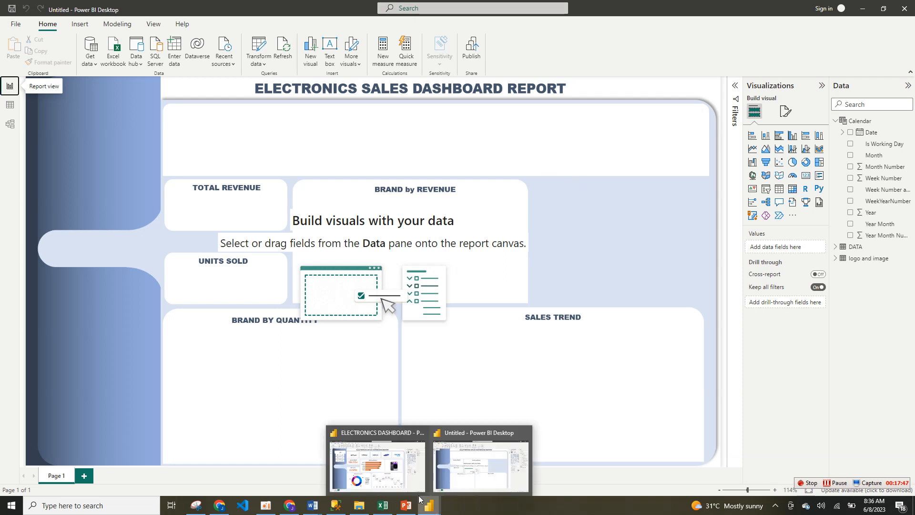
pyautogui.click(387, 466)
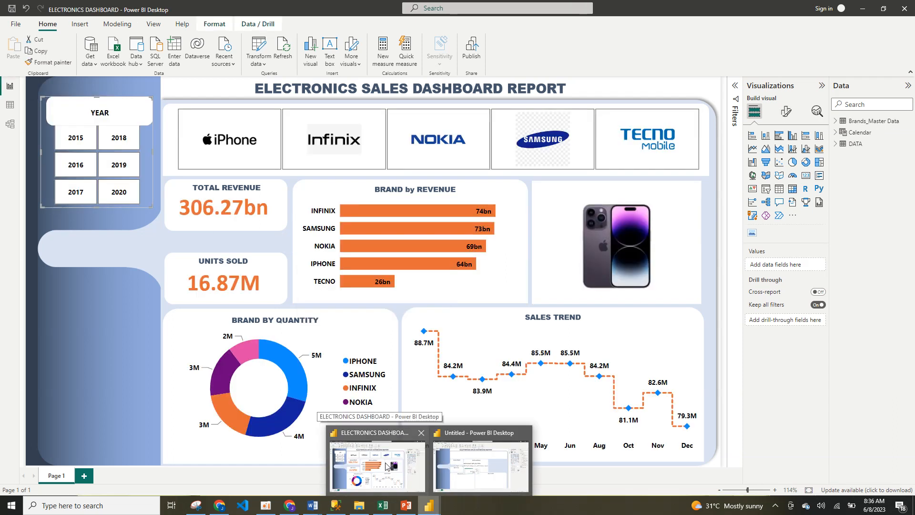
pyautogui.click(483, 466)
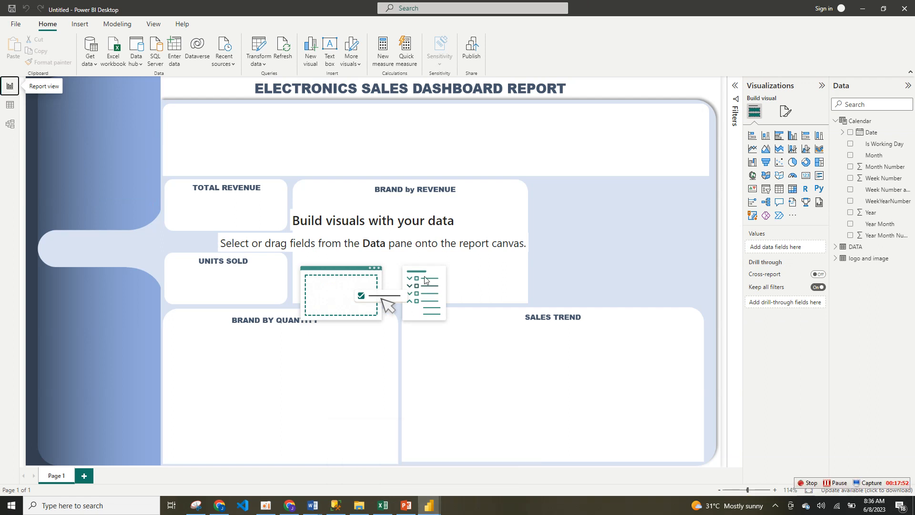
# Step: Add a slicer to the report page and try the Image field from the logo and image table in it before clearing it
pyautogui.click(768, 196)
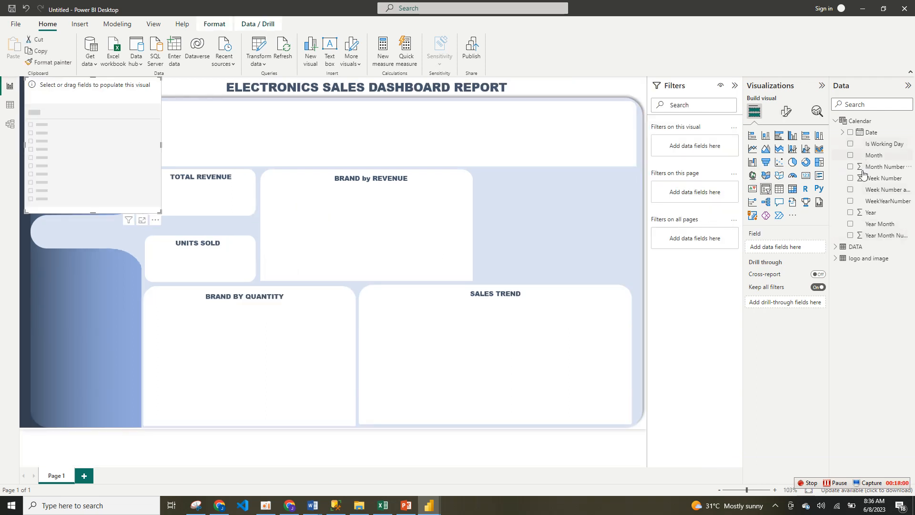
pyautogui.click(834, 121)
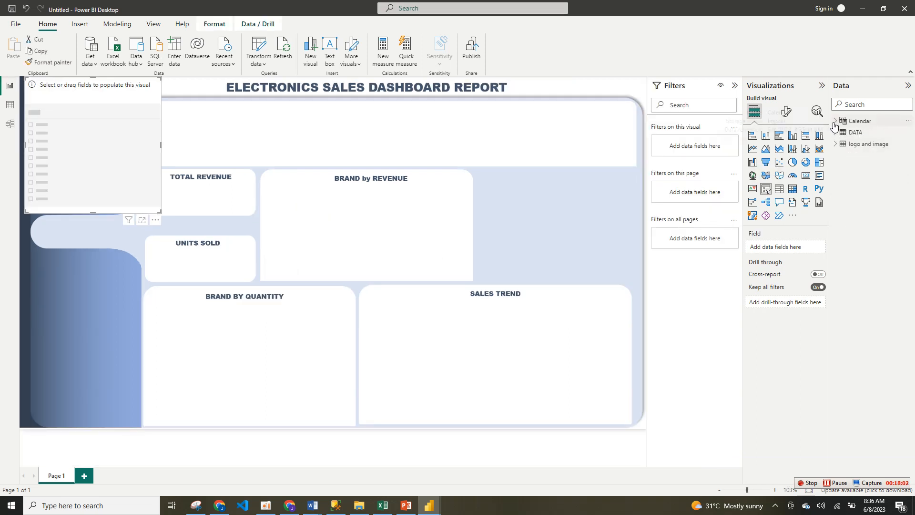
pyautogui.click(840, 146)
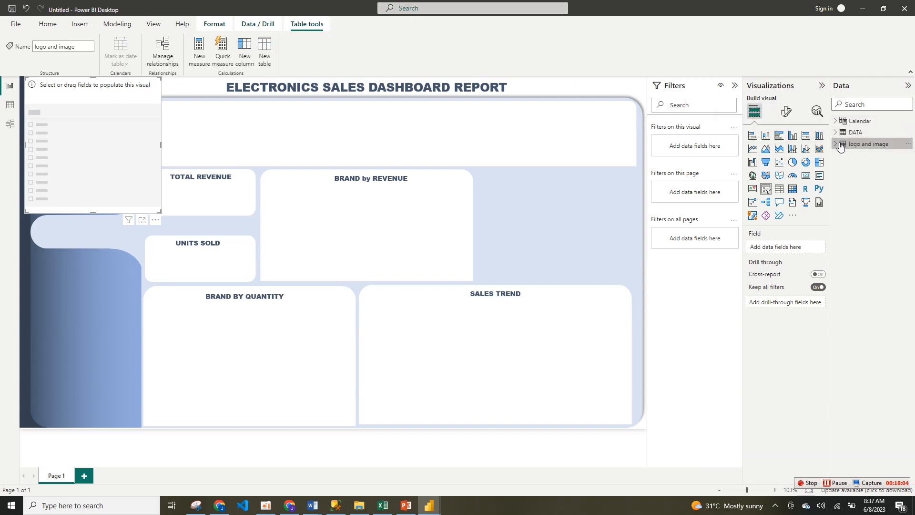
pyautogui.click(839, 145)
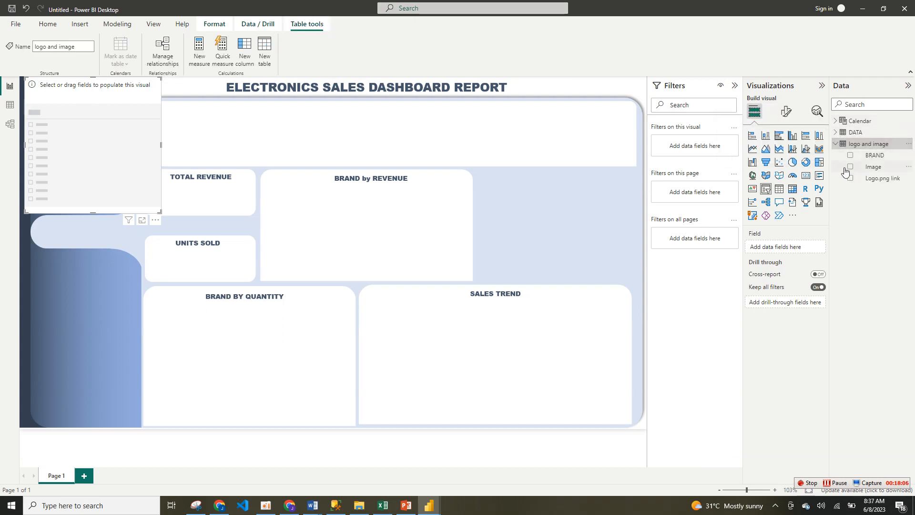
pyautogui.click(851, 166)
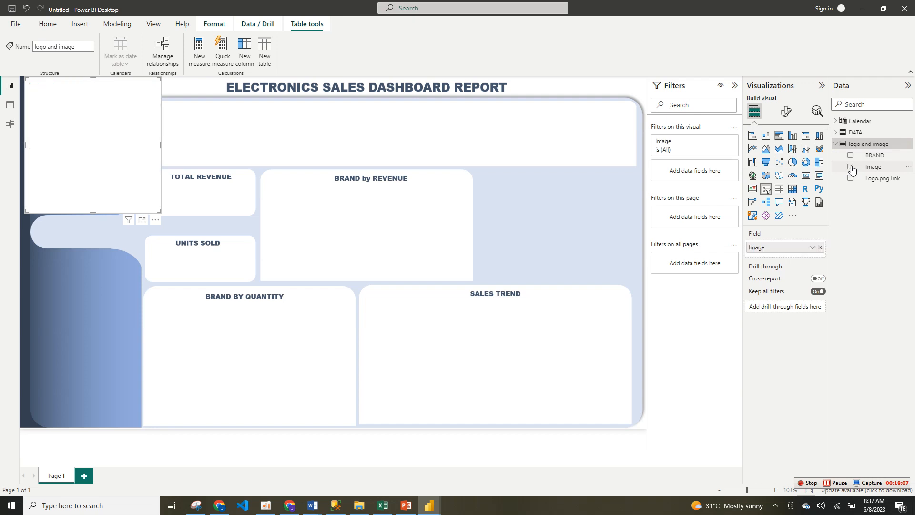
pyautogui.click(851, 167)
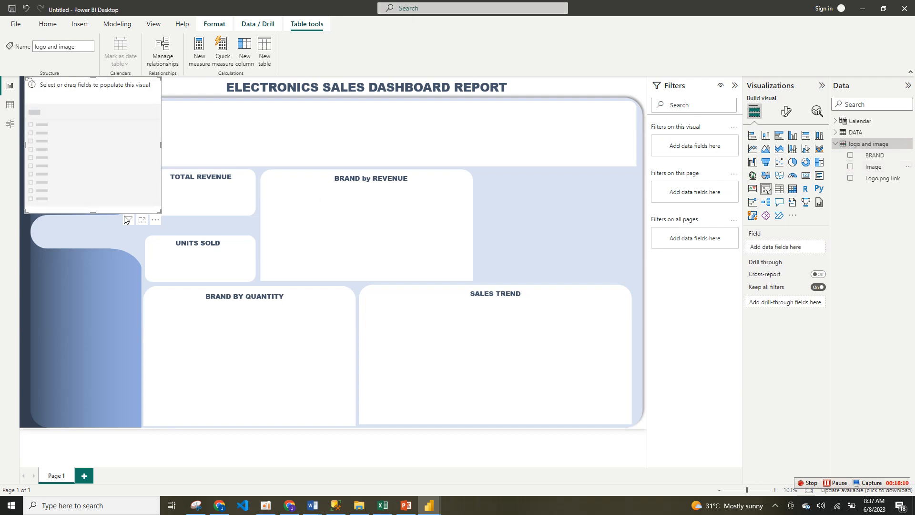
# Step: Make the slicer wider and shorter, move it over the middle of the page, and fill it with the Image field
pyautogui.moveTo(159, 209); pyautogui.dragTo(249, 165)
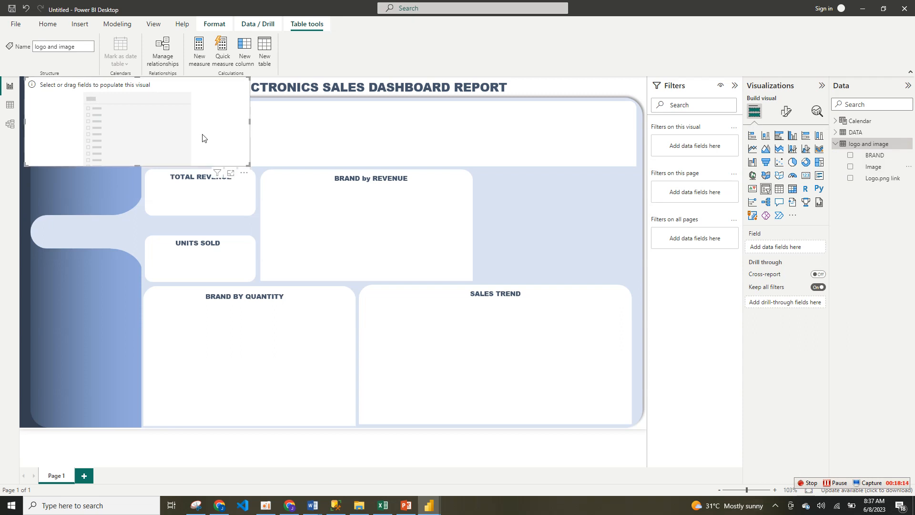
pyautogui.moveTo(203, 137); pyautogui.dragTo(351, 206)
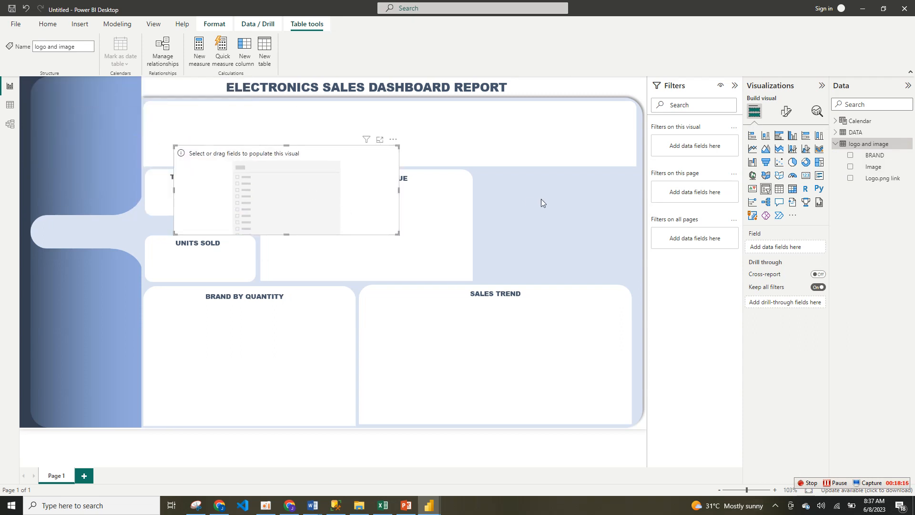
pyautogui.moveTo(868, 168); pyautogui.dragTo(783, 247)
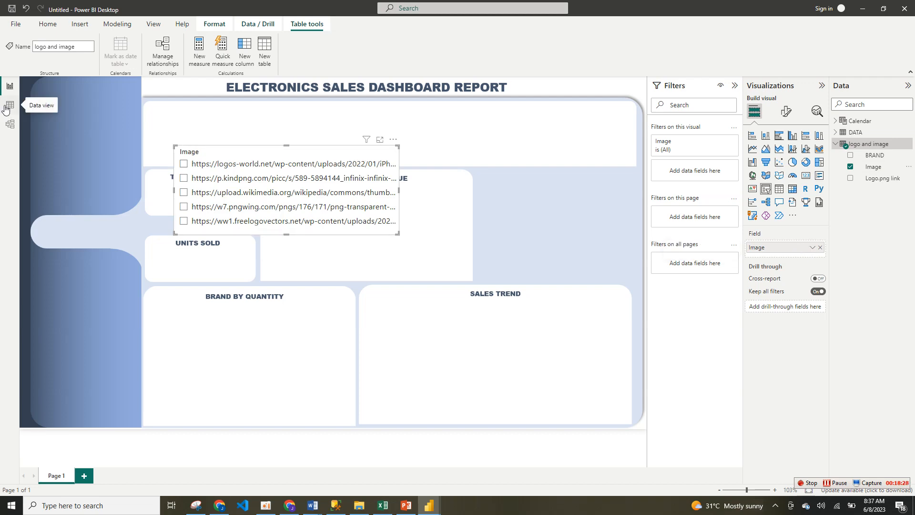
# Step: Show the logo and image table's data and select its Logo.png link column
pyautogui.click(6, 110)
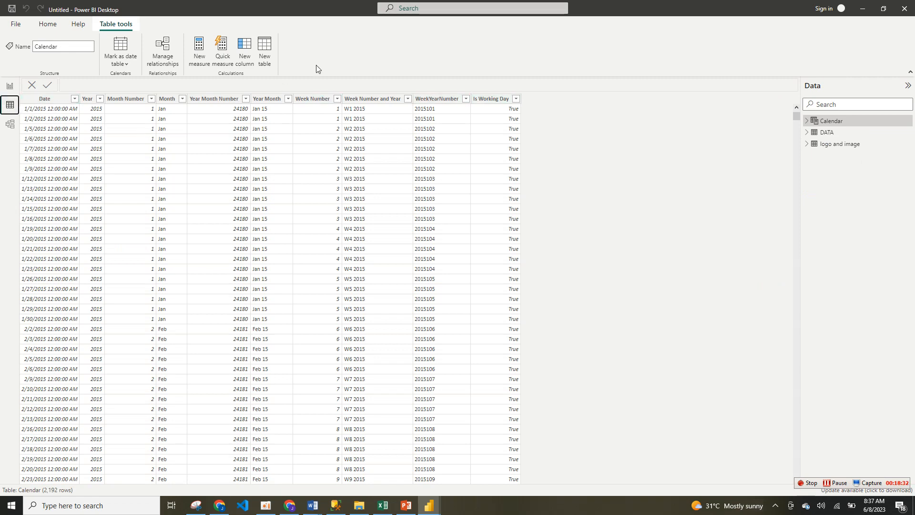
pyautogui.click(851, 144)
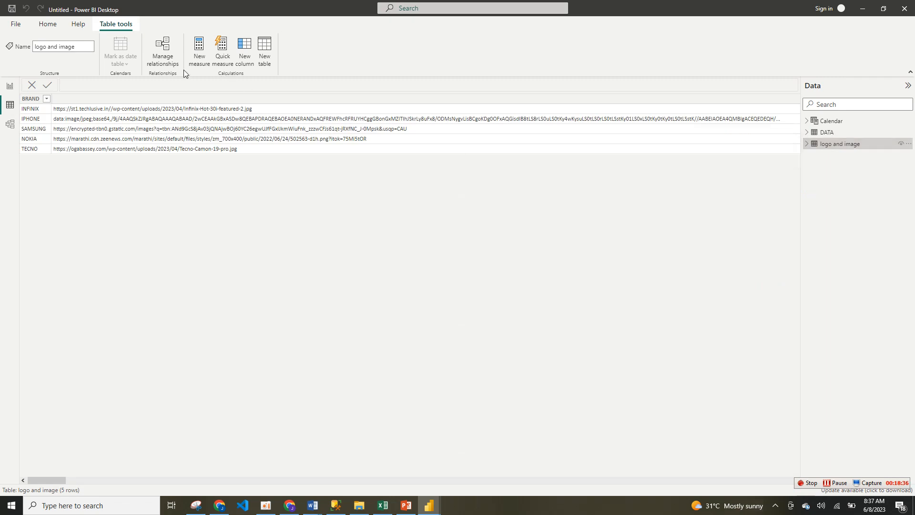
pyautogui.click(48, 27)
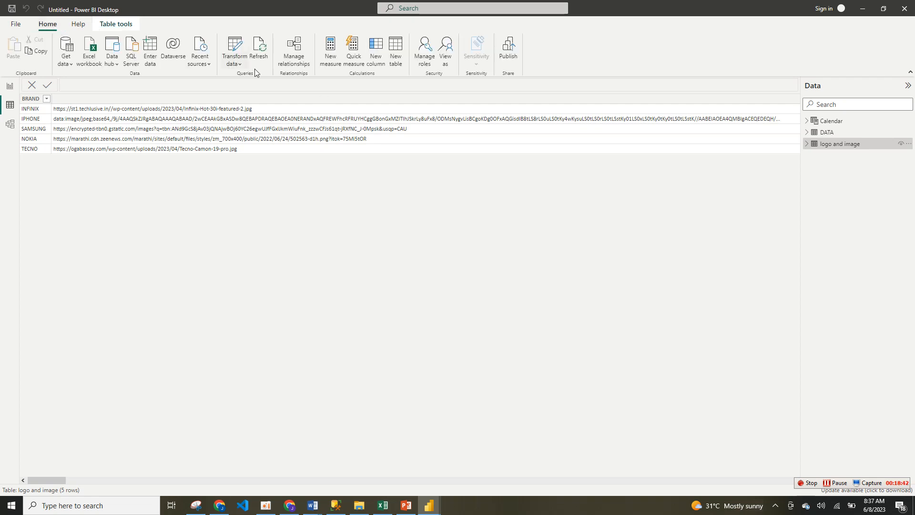
pyautogui.click(231, 64)
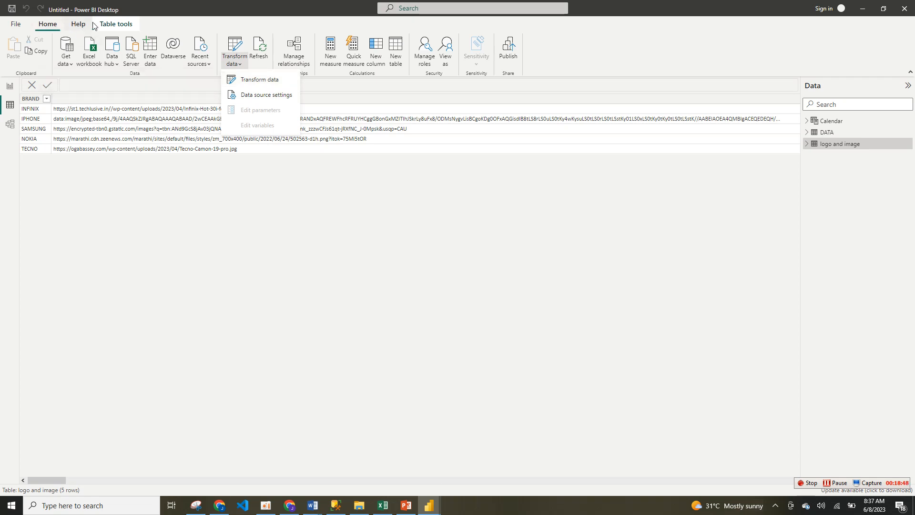
pyautogui.click(112, 25)
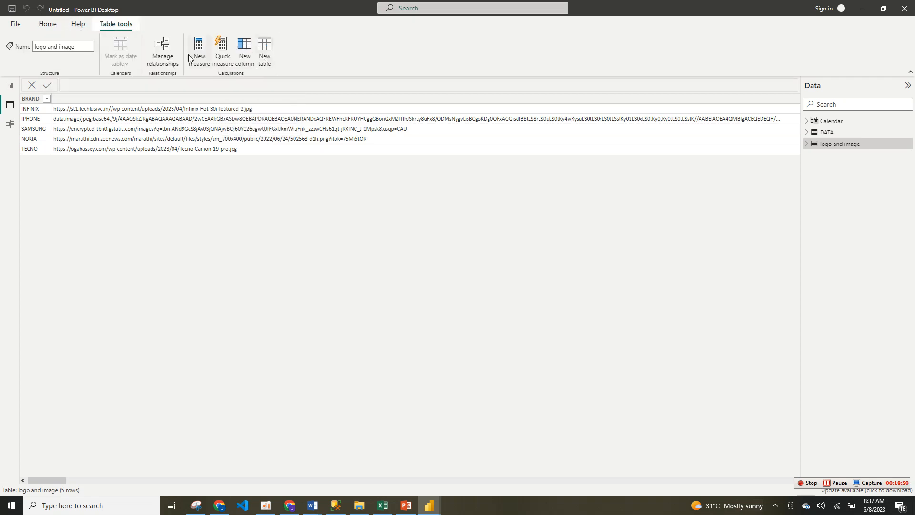
pyautogui.click(142, 98)
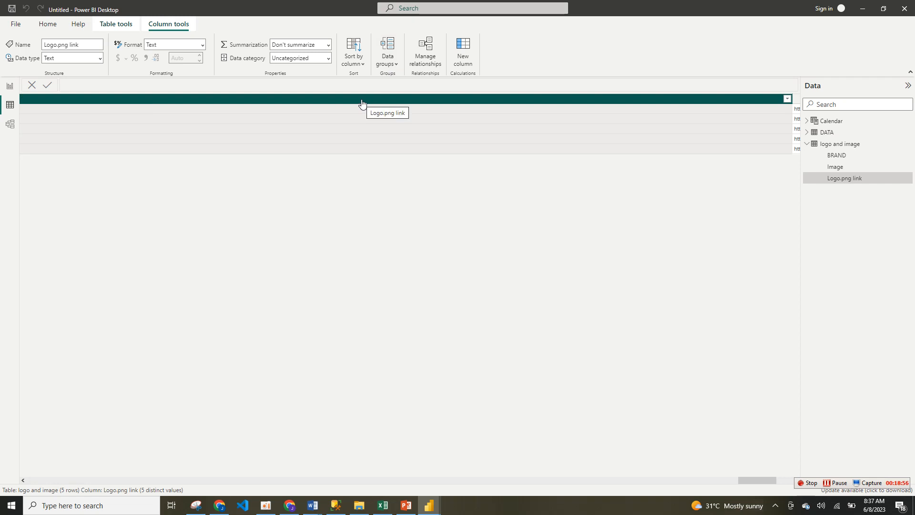
pyautogui.click(182, 29)
pyautogui.click(361, 67)
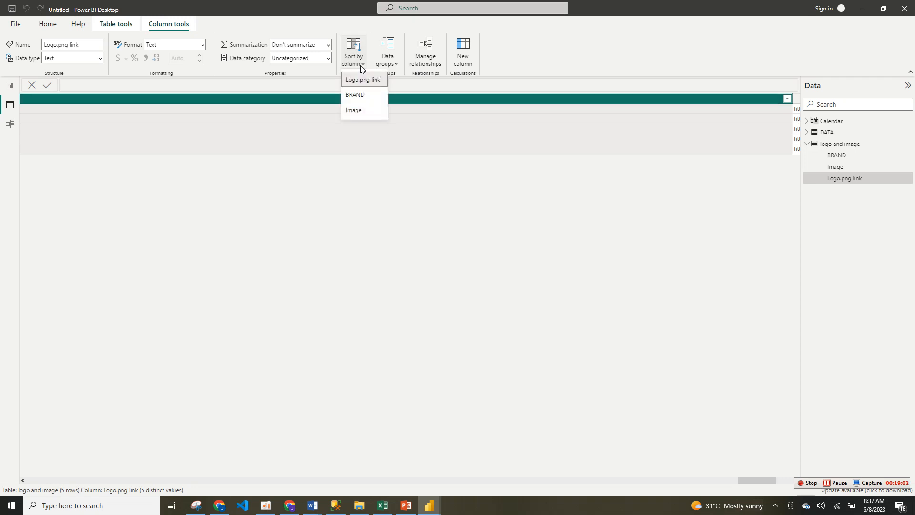
pyautogui.click(361, 66)
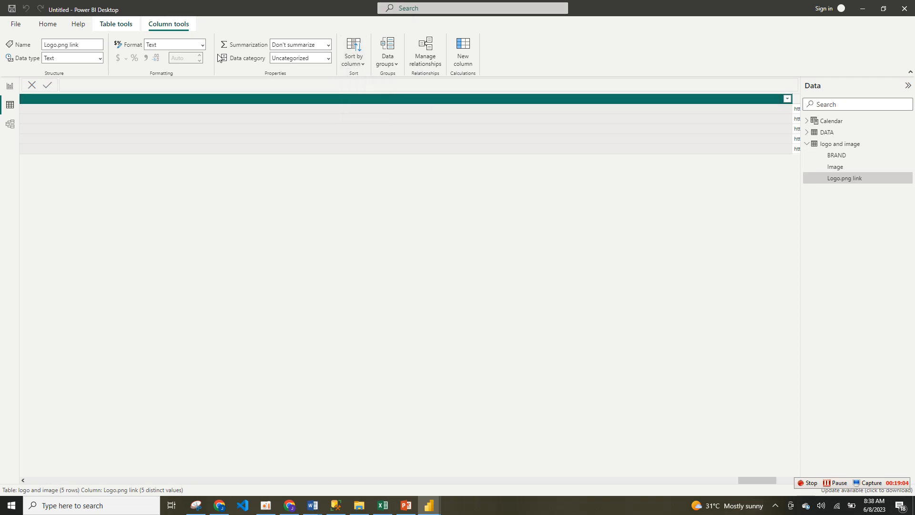
pyautogui.click(203, 45)
pyautogui.click(112, 27)
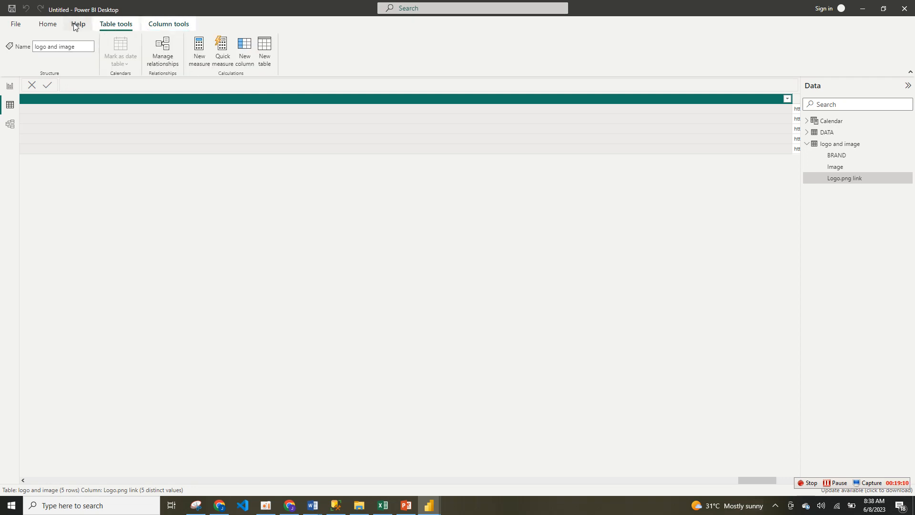
pyautogui.click(56, 22)
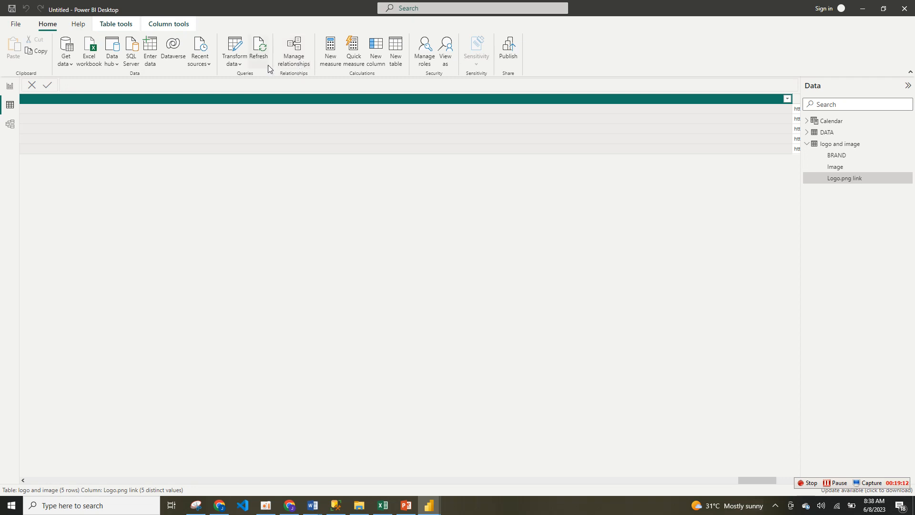
pyautogui.click(451, 58)
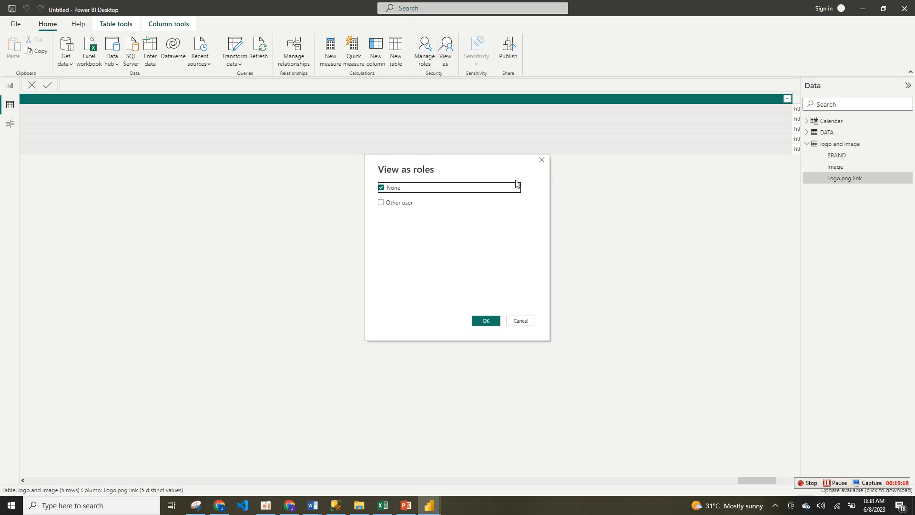
pyautogui.click(542, 160)
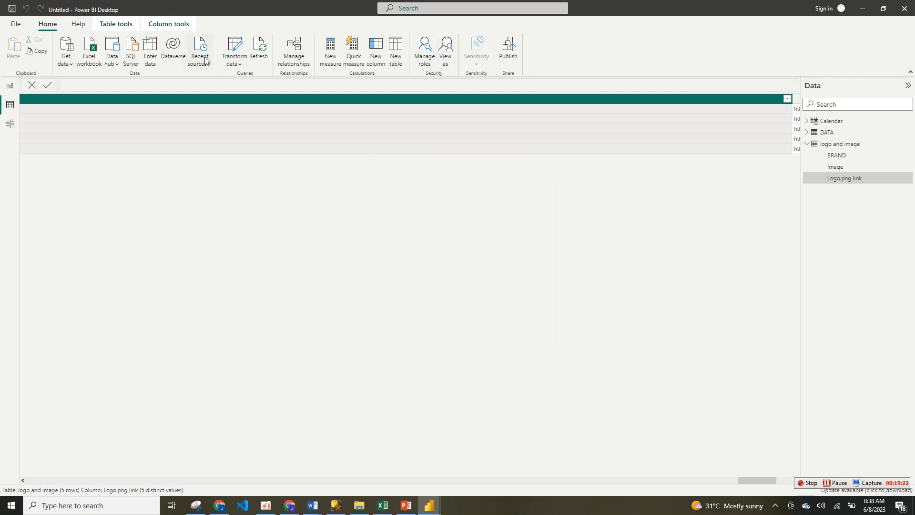
pyautogui.click(234, 63)
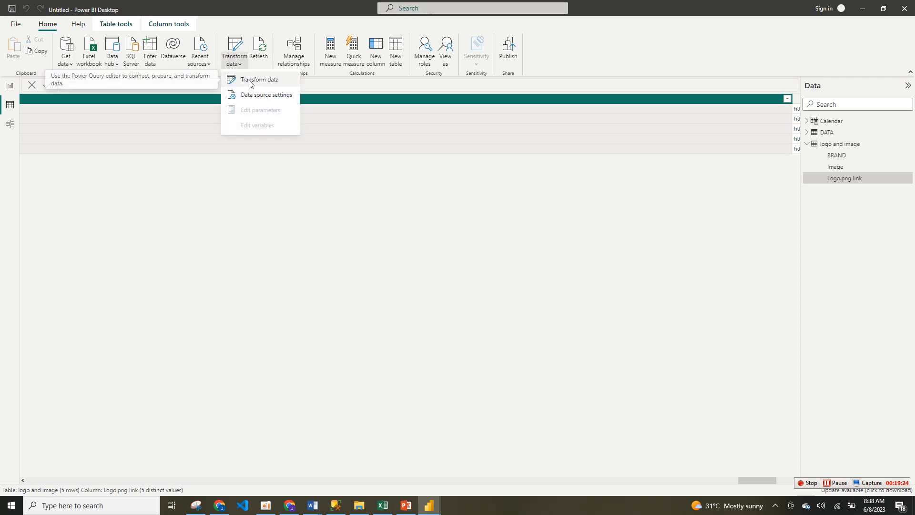
pyautogui.click(249, 82)
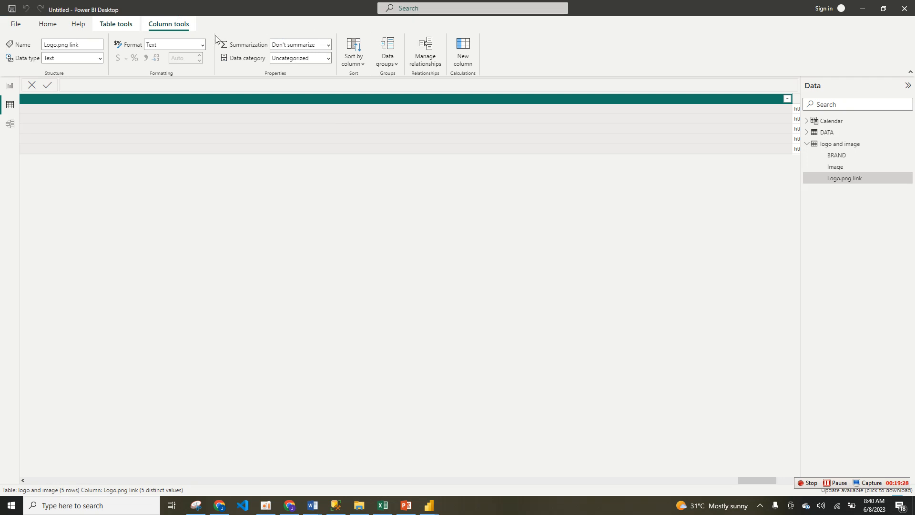
# Step: Set the data category of both the Logo.png link and Image columns to Image URL
pyautogui.click(239, 101)
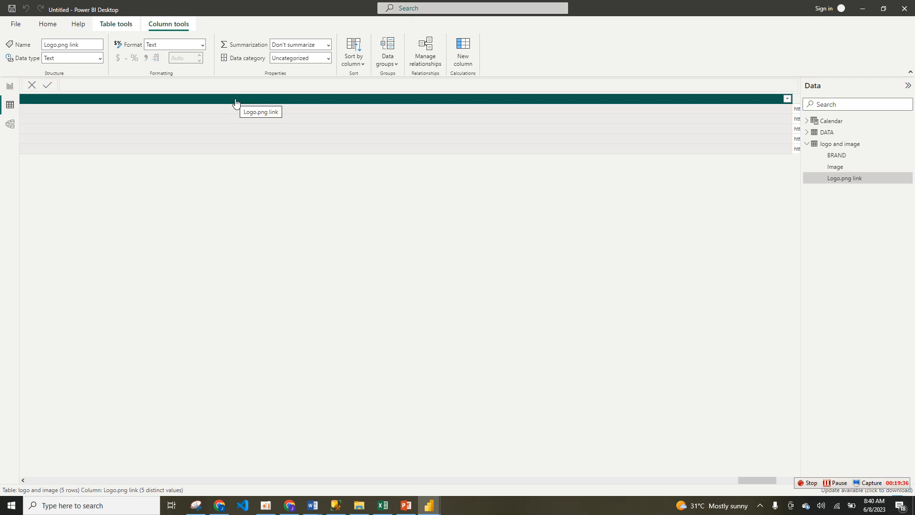
pyautogui.click(327, 58)
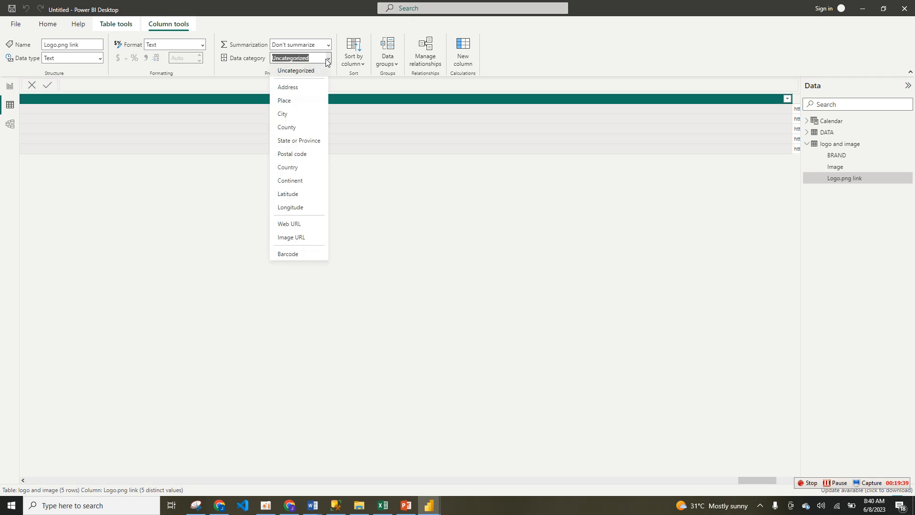
pyautogui.click(307, 238)
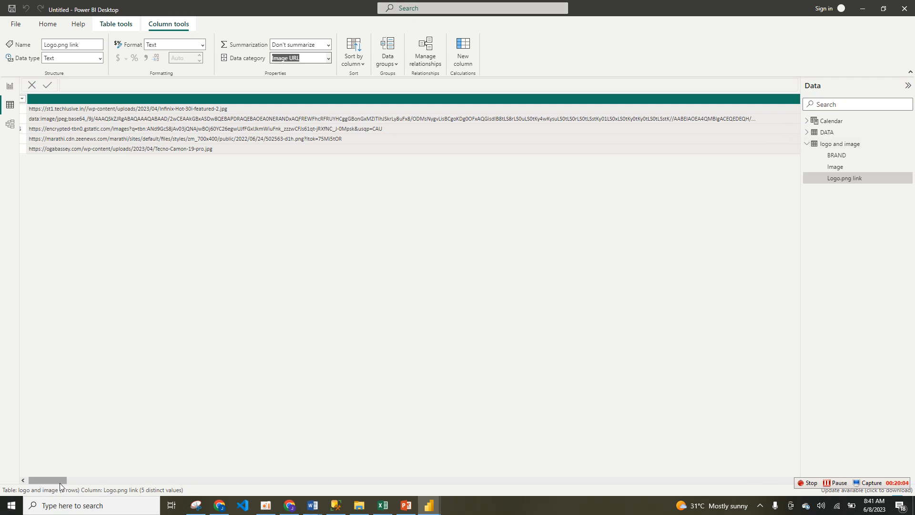
pyautogui.moveTo(62, 480); pyautogui.dragTo(879, 493)
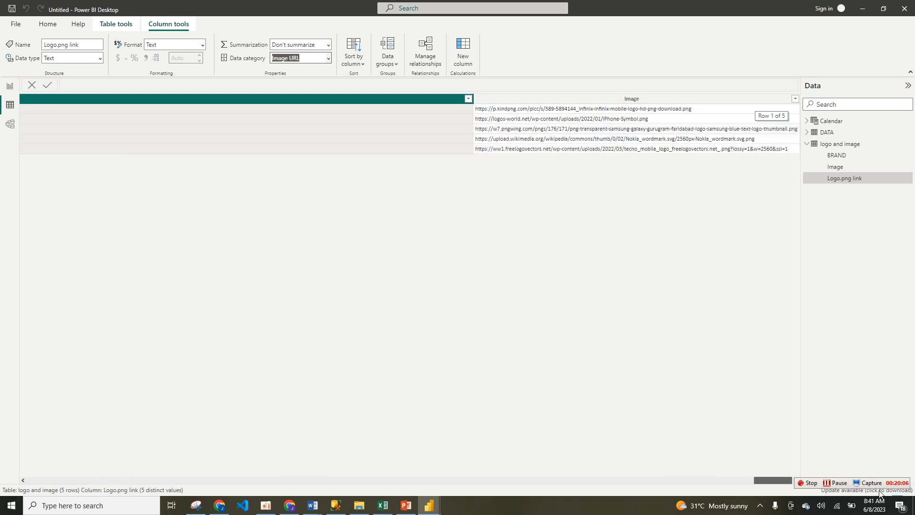
pyautogui.click(673, 103)
pyautogui.click(328, 61)
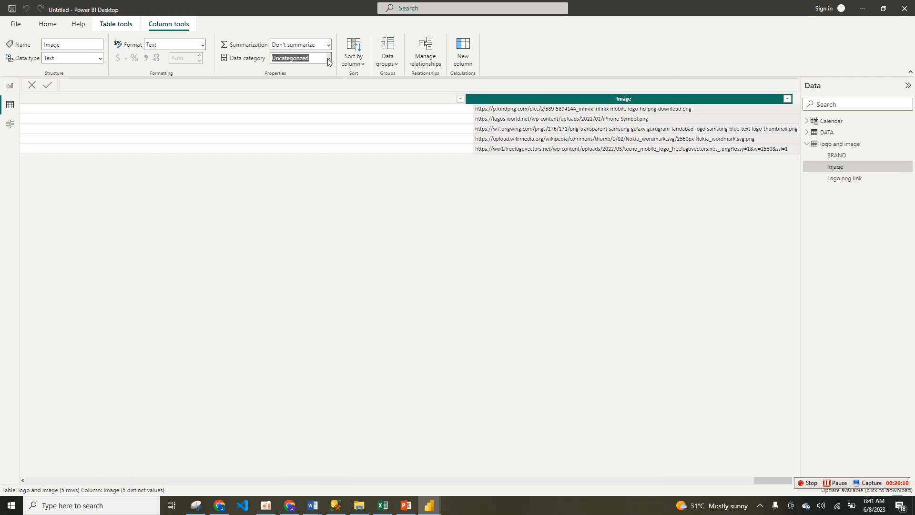
pyautogui.click(301, 239)
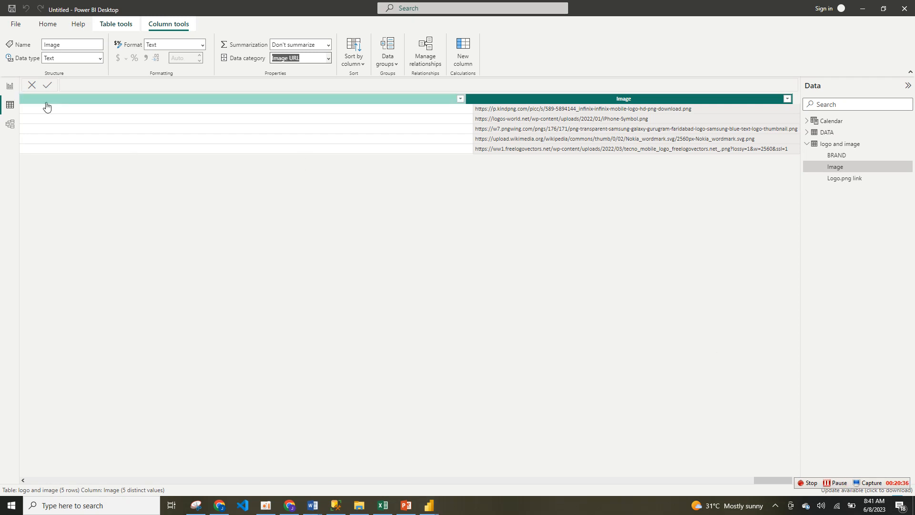
# Step: Return to the report page and enlarge the Image slicer in width and height
pyautogui.click(9, 88)
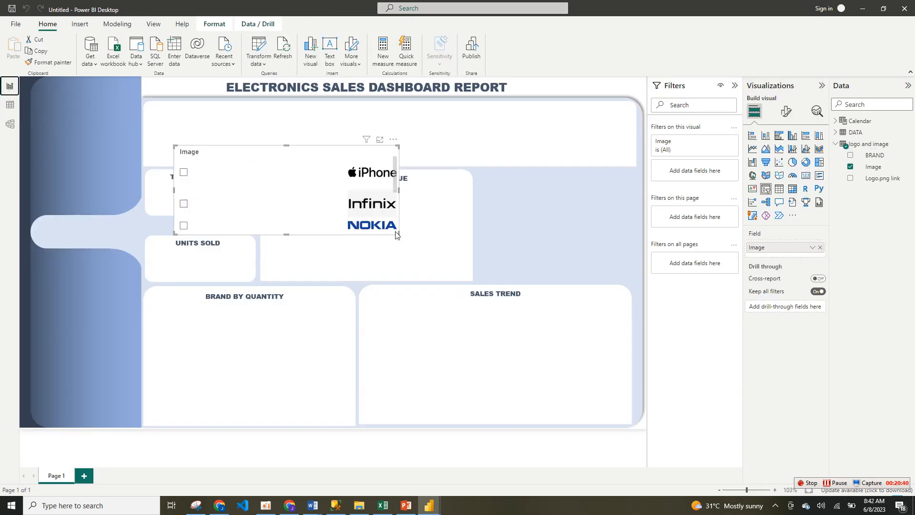
pyautogui.moveTo(395, 234); pyautogui.dragTo(595, 286)
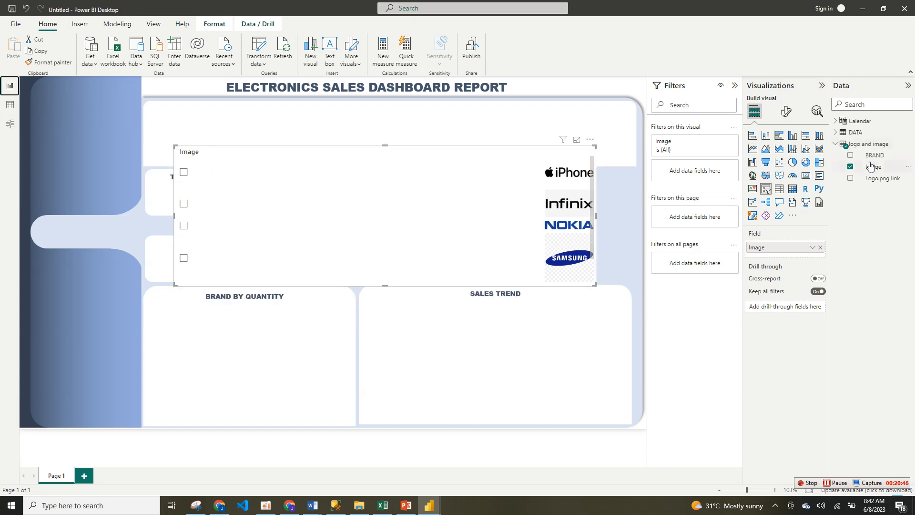
# Step: Check the Logo.png link column's data category in the table data and return to the report page
pyautogui.click(10, 105)
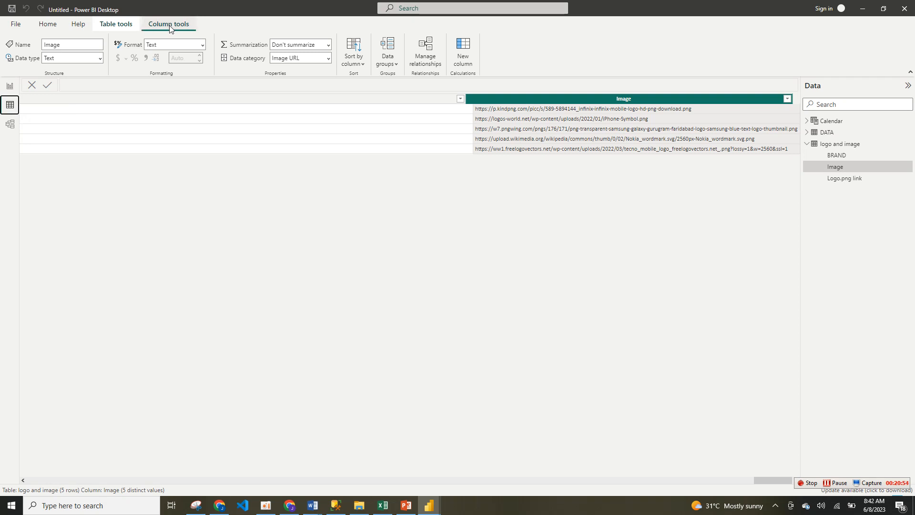
pyautogui.click(269, 100)
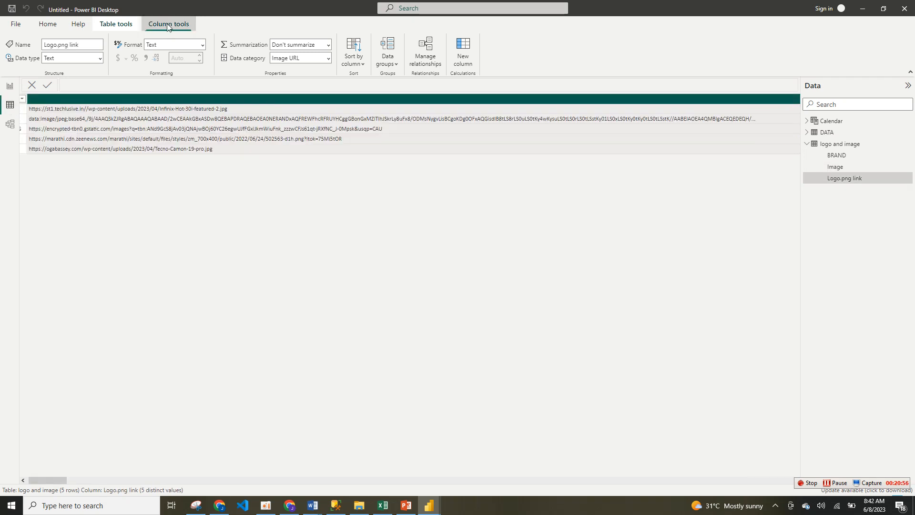
pyautogui.click(327, 61)
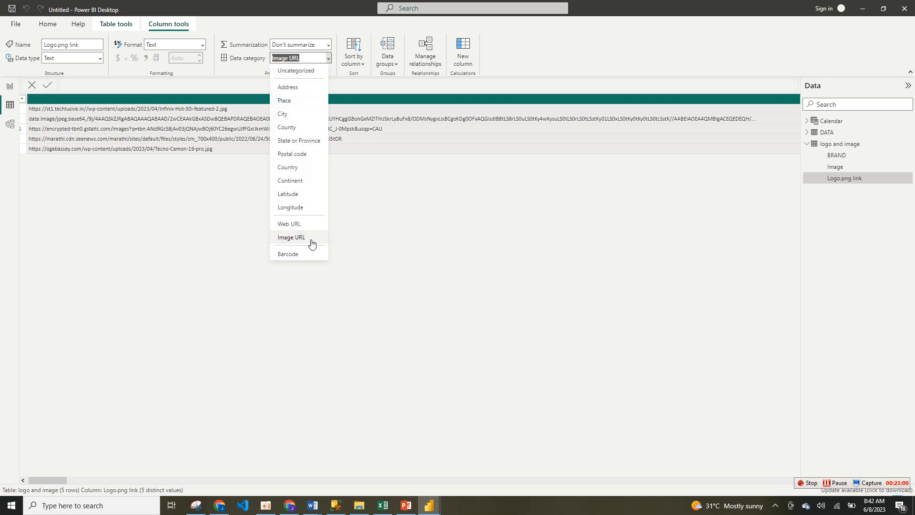
pyautogui.click(8, 89)
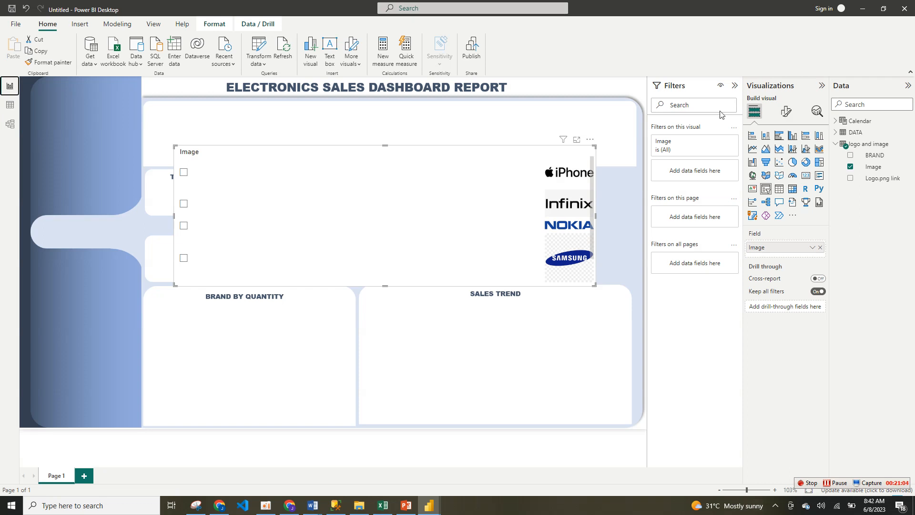
# Step: Hide the Filters pane, turn off the Image slicer's header and set its style to Tile
pyautogui.click(736, 86)
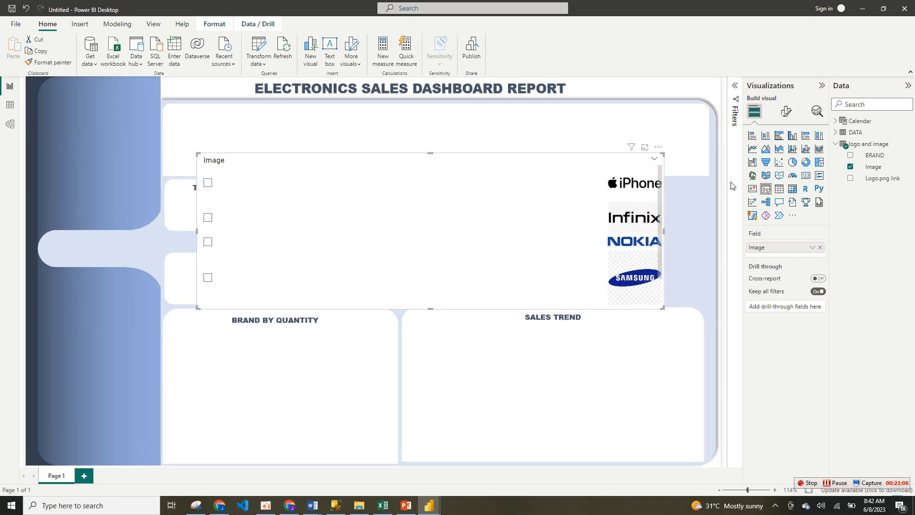
pyautogui.click(787, 113)
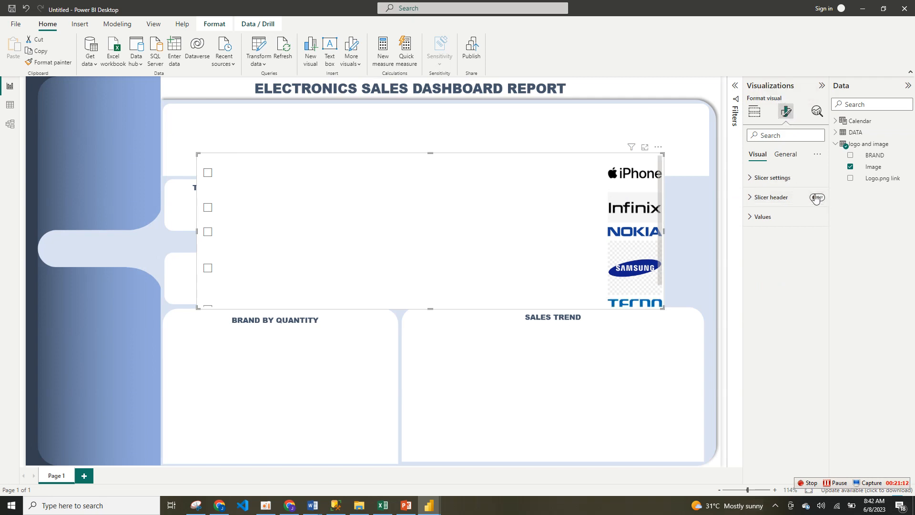
pyautogui.click(803, 181)
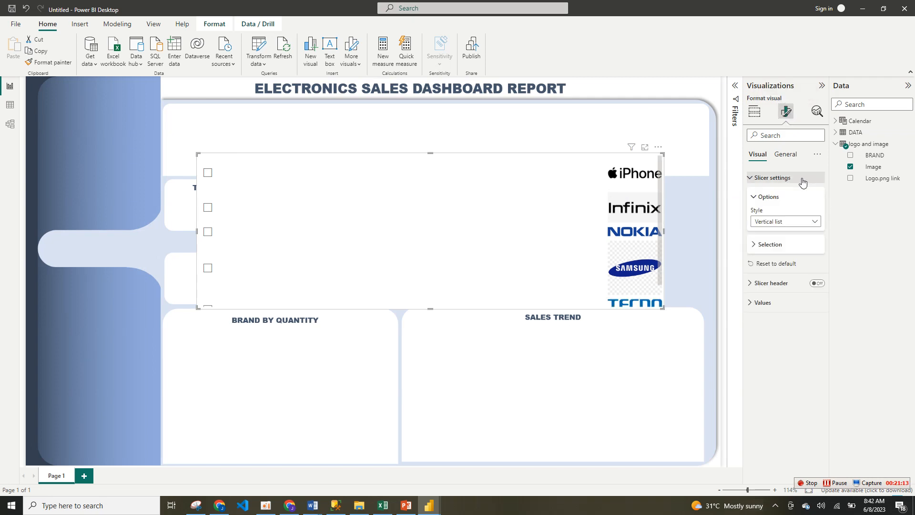
pyautogui.click(815, 222)
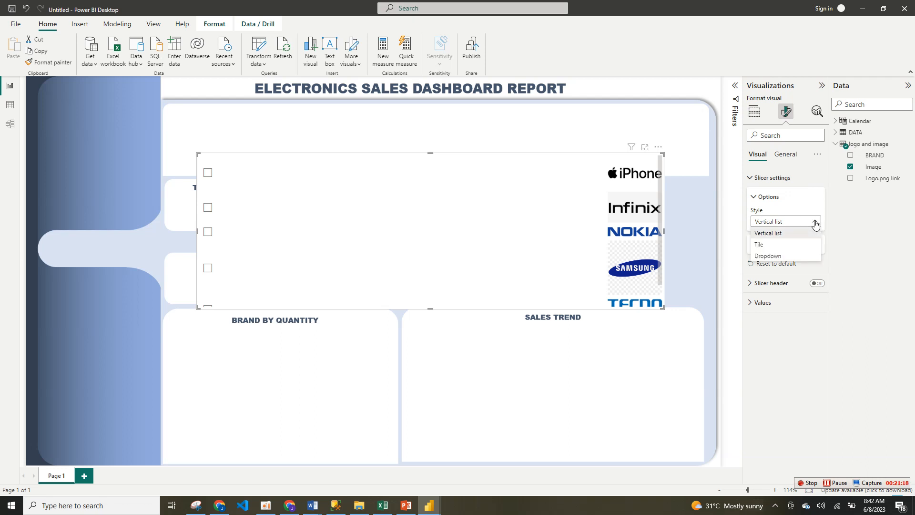
pyautogui.click(783, 245)
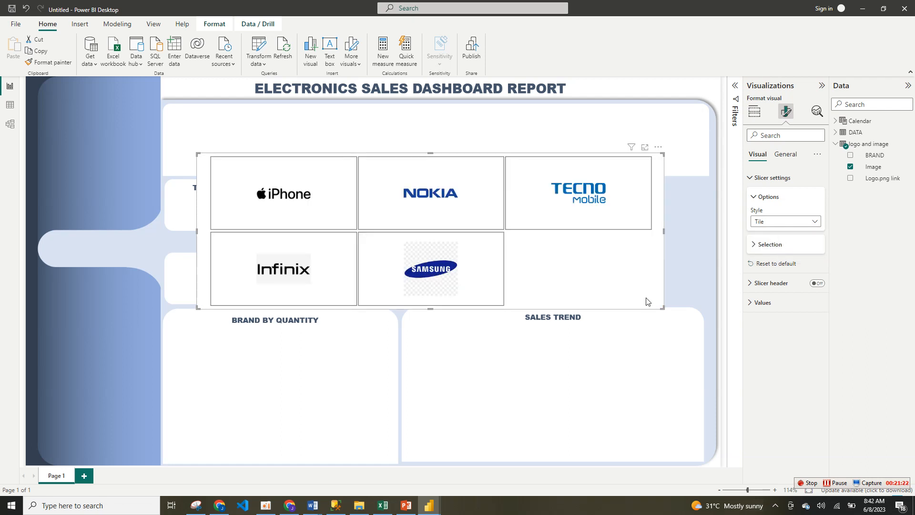
# Step: Resize the brand-logo slicer into a single row of five tiles and position it in the white panel below the report title
pyautogui.moveTo(663, 308); pyautogui.dragTo(720, 263)
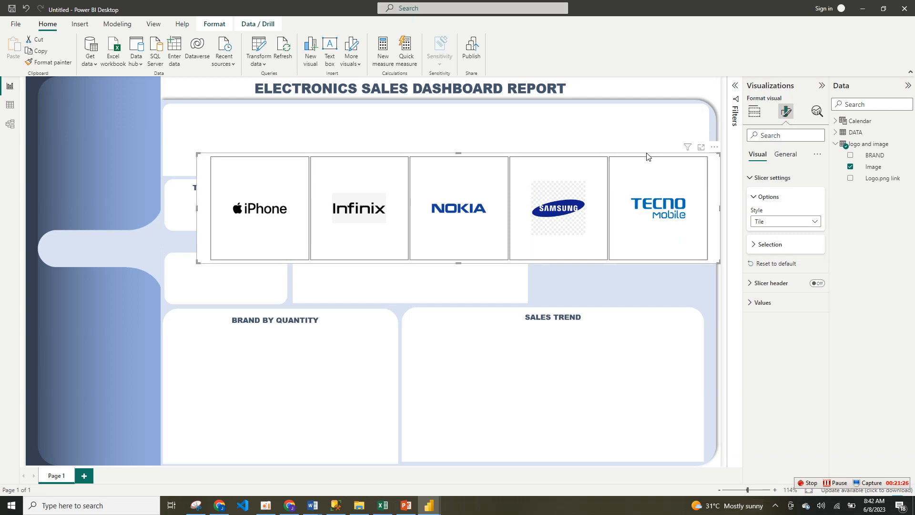
pyautogui.moveTo(646, 156); pyautogui.dragTo(621, 103)
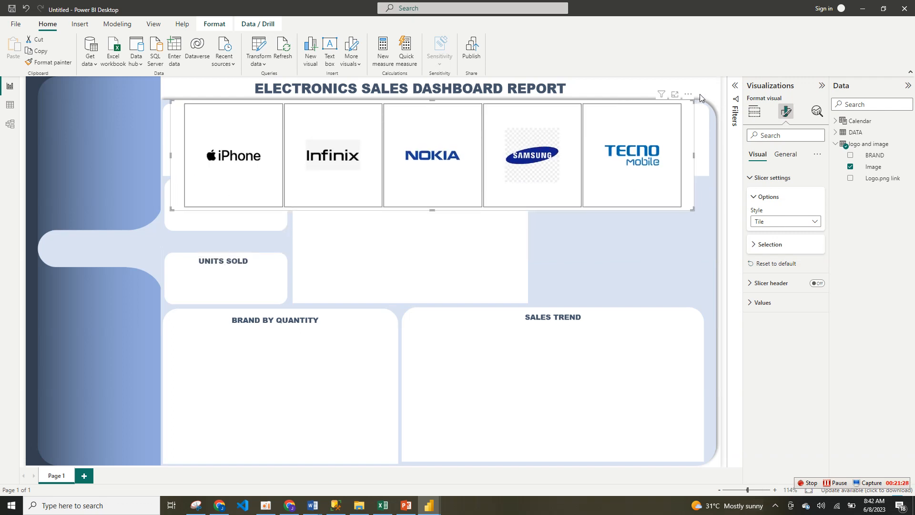
pyautogui.moveTo(694, 100); pyautogui.dragTo(673, 108)
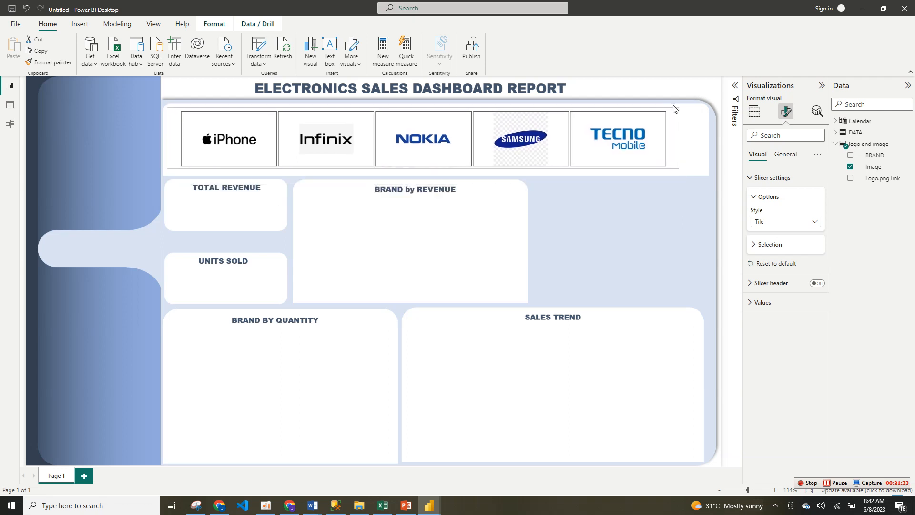
# Step: Turn off the logo slicer's background and stretch the slicer to fill the width of its white panel
pyautogui.click(791, 162)
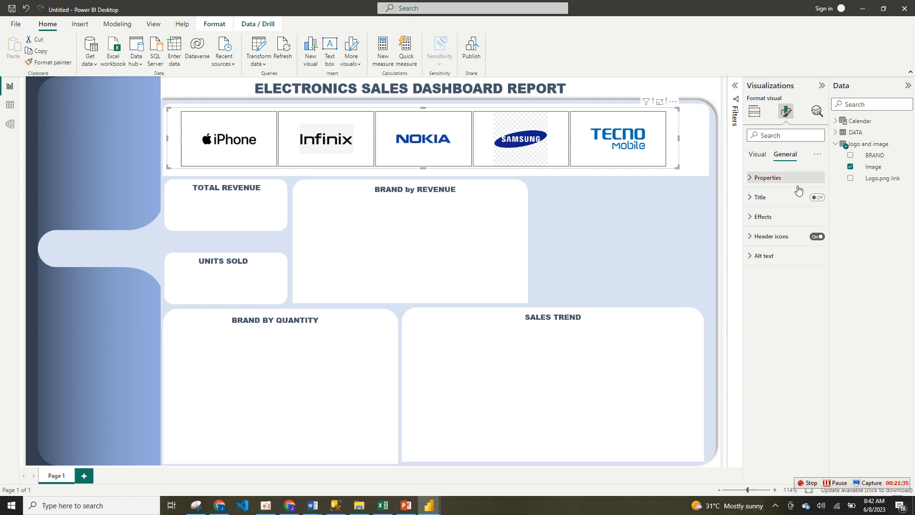
pyautogui.click(807, 222)
pyautogui.click(814, 237)
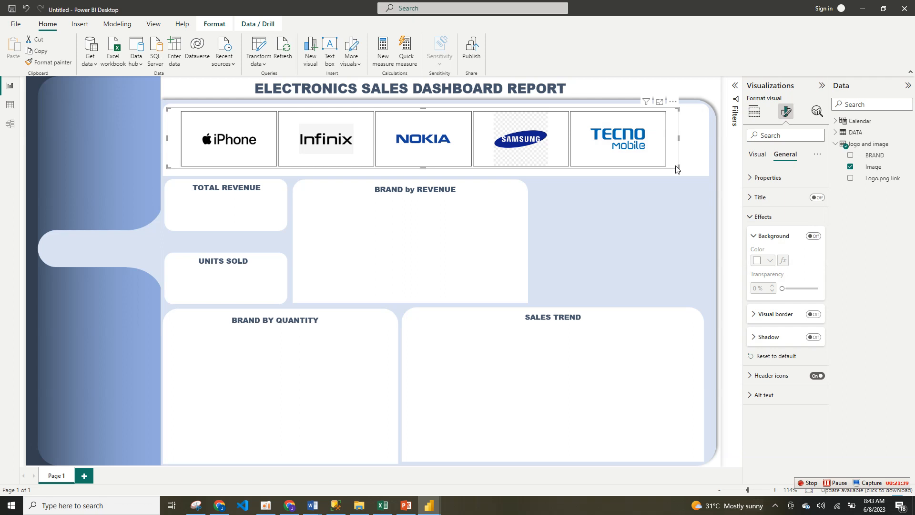
pyautogui.moveTo(677, 170); pyautogui.dragTo(707, 174)
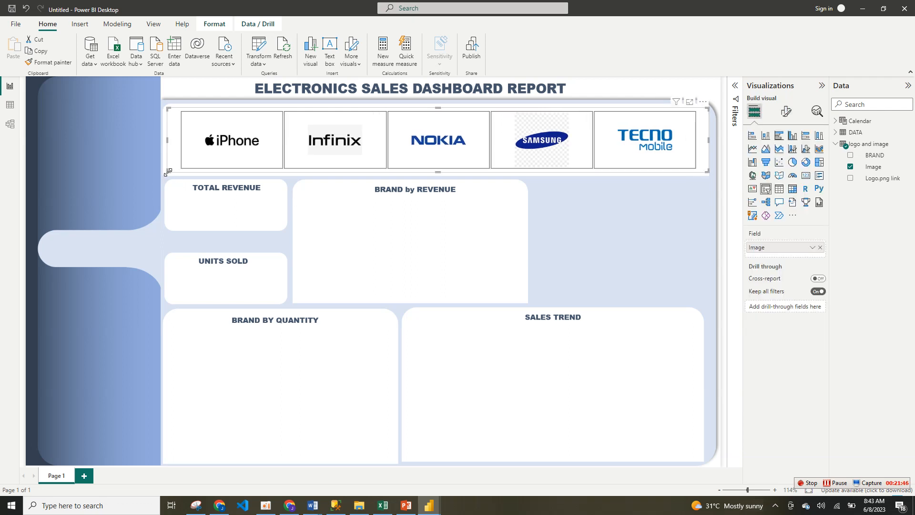
pyautogui.moveTo(168, 171); pyautogui.dragTo(163, 173)
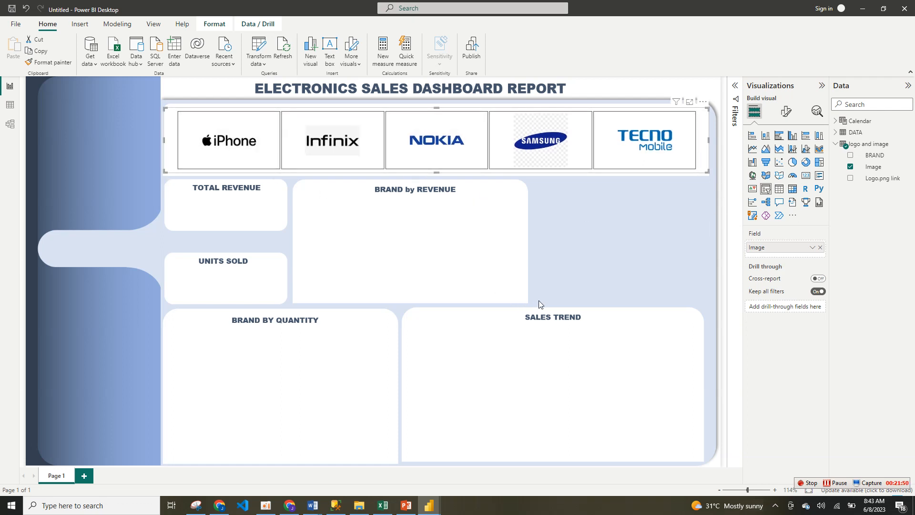
pyautogui.click(579, 265)
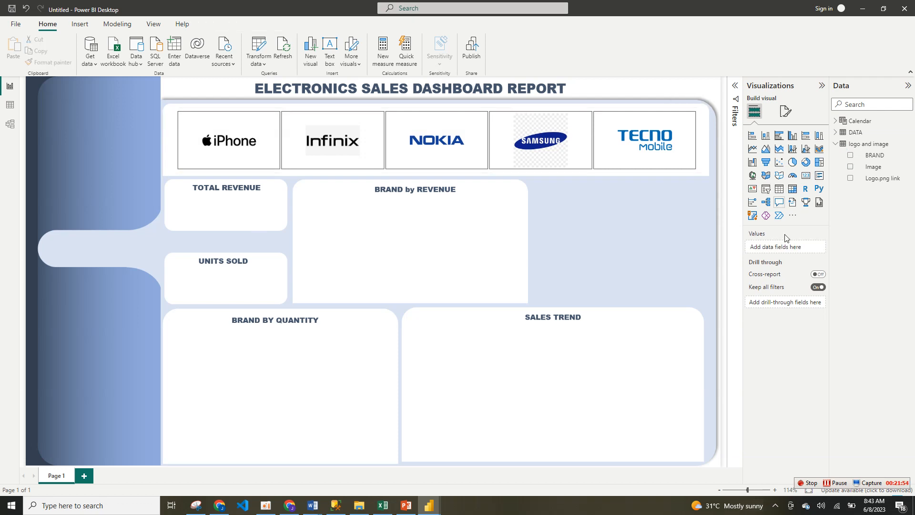
# Step: Add a card showing the sum of REVENUE from the DATA table, enlarge it and move it over the TOTAL REVENUE box
pyautogui.click(806, 177)
pyautogui.moveTo(267, 410); pyautogui.dragTo(234, 300)
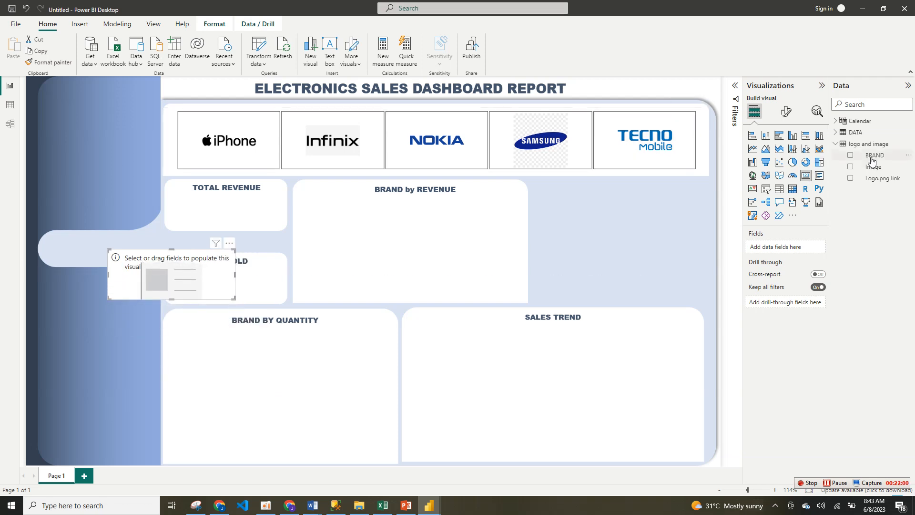
pyautogui.click(836, 133)
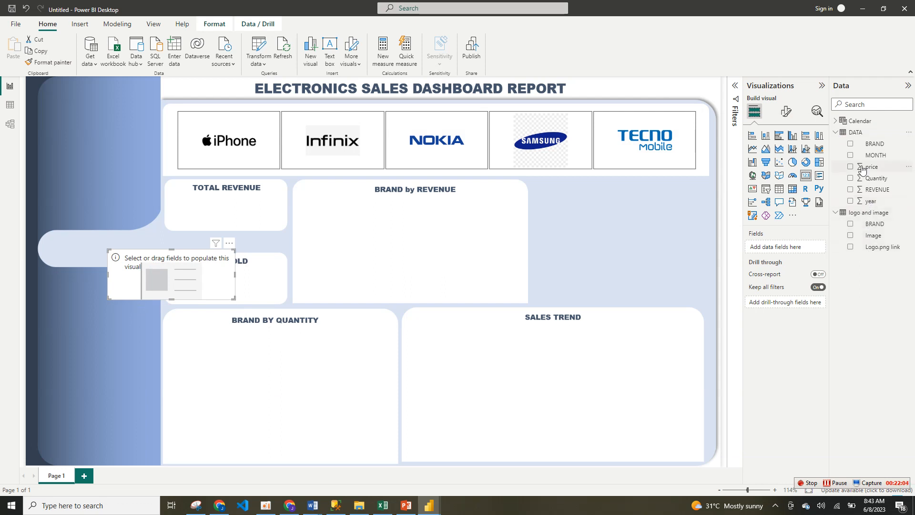
pyautogui.moveTo(852, 193); pyautogui.dragTo(784, 248)
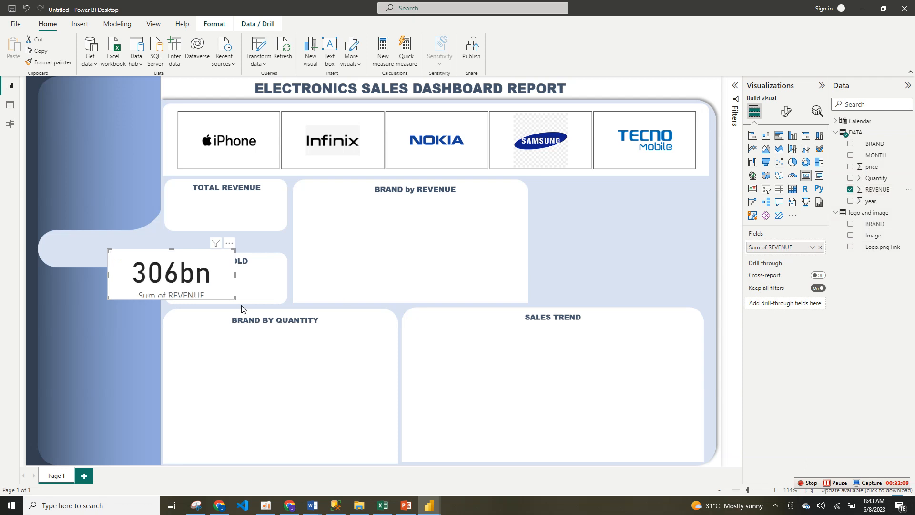
pyautogui.moveTo(233, 299); pyautogui.dragTo(285, 304)
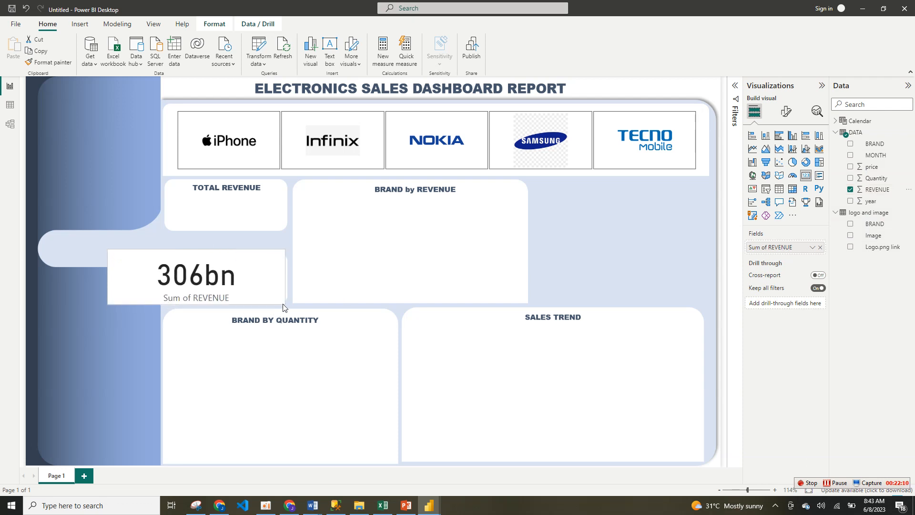
pyautogui.moveTo(279, 252); pyautogui.dragTo(319, 190)
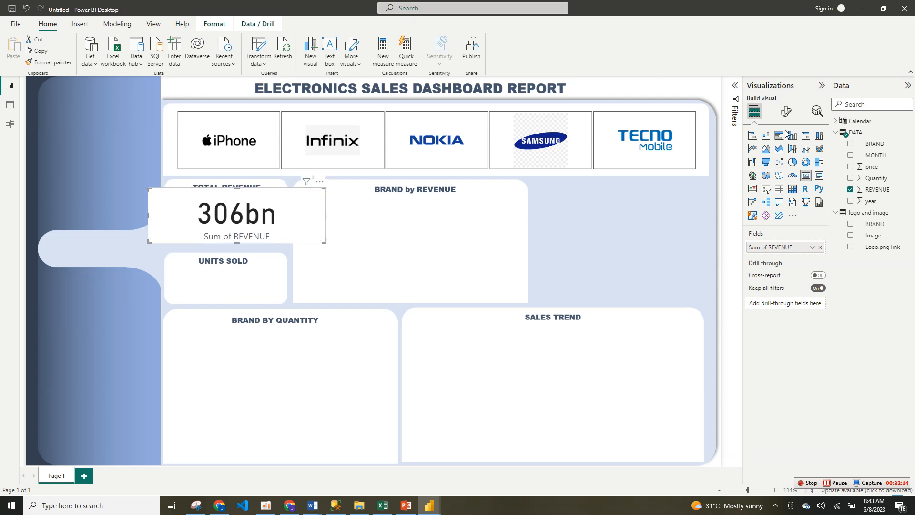
# Step: Turn off the revenue card's category label and color its callout value orange
pyautogui.click(787, 113)
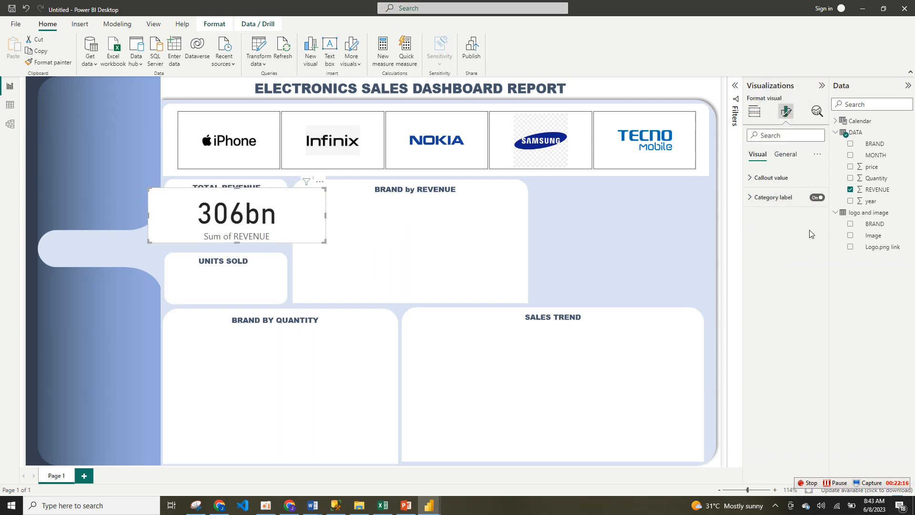
pyautogui.click(817, 198)
pyautogui.click(802, 178)
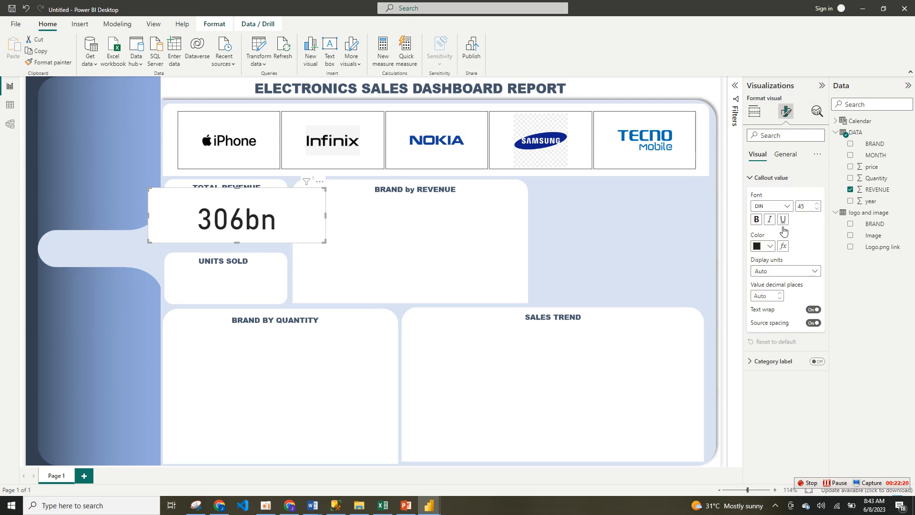
pyautogui.click(769, 247)
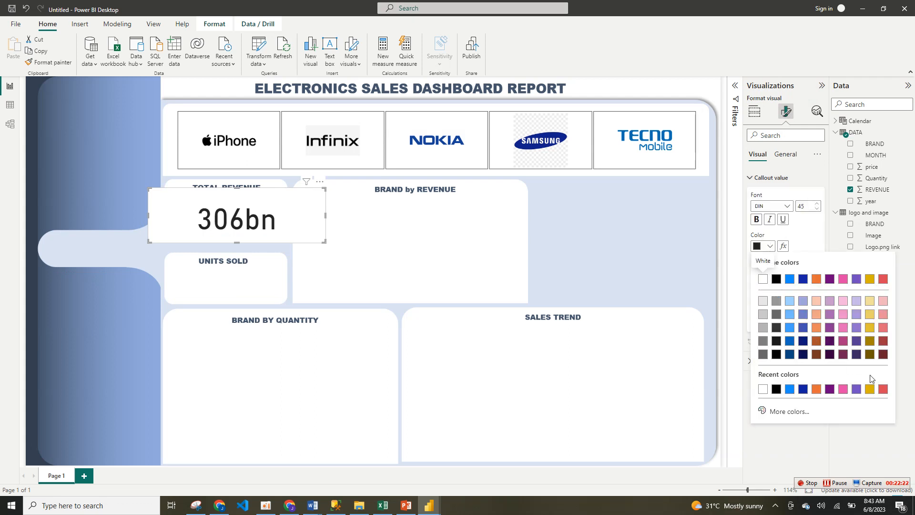
pyautogui.click(816, 389)
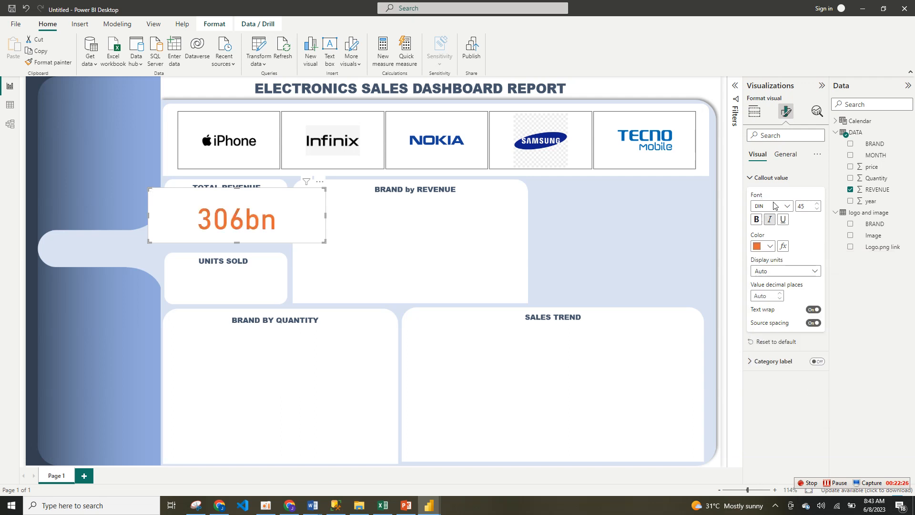
# Step: Set the revenue callout value's display units to Billions with 2 decimal places
pyautogui.click(783, 270)
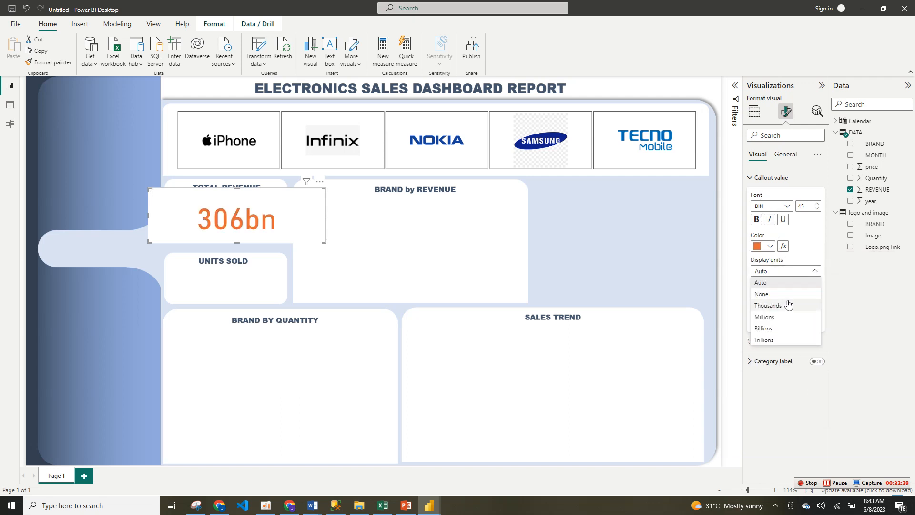
pyautogui.click(784, 333)
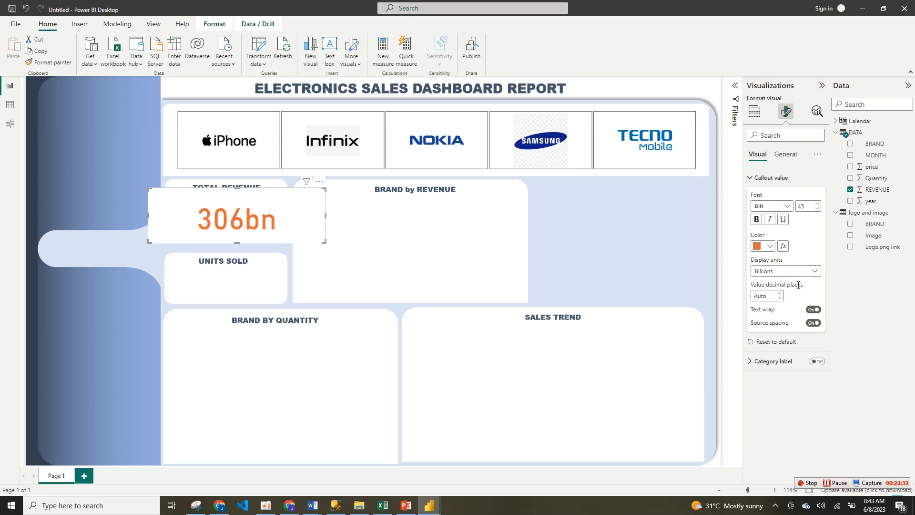
pyautogui.click(780, 294)
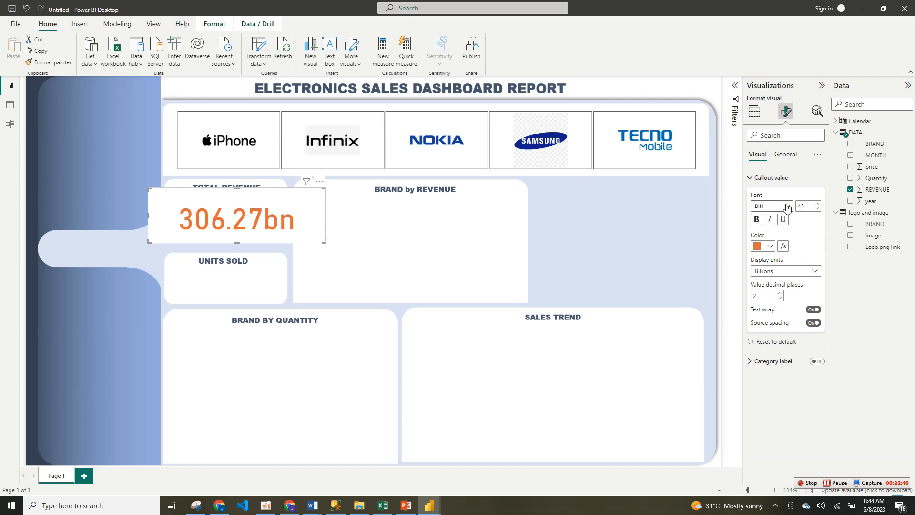
# Step: Set the revenue callout value's font to Arial Black and reduce its size to slightly below 30
pyautogui.click(786, 208)
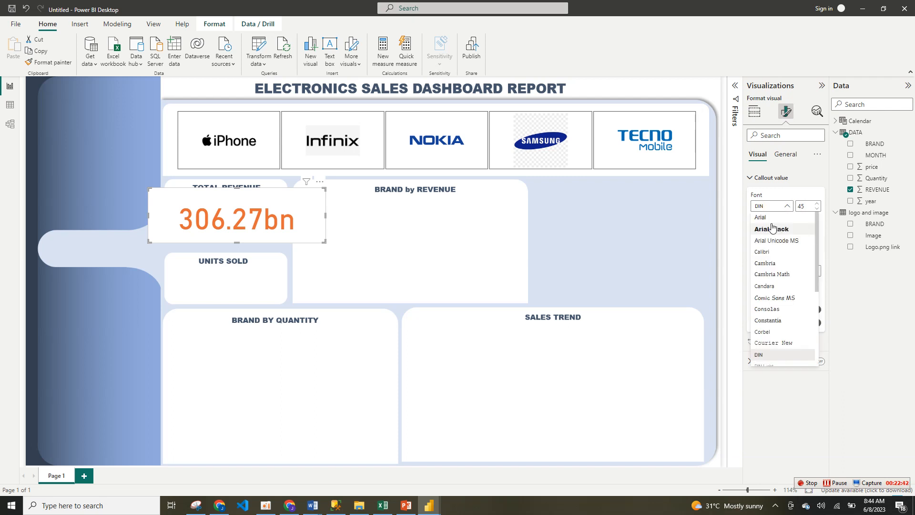
pyautogui.click(772, 229)
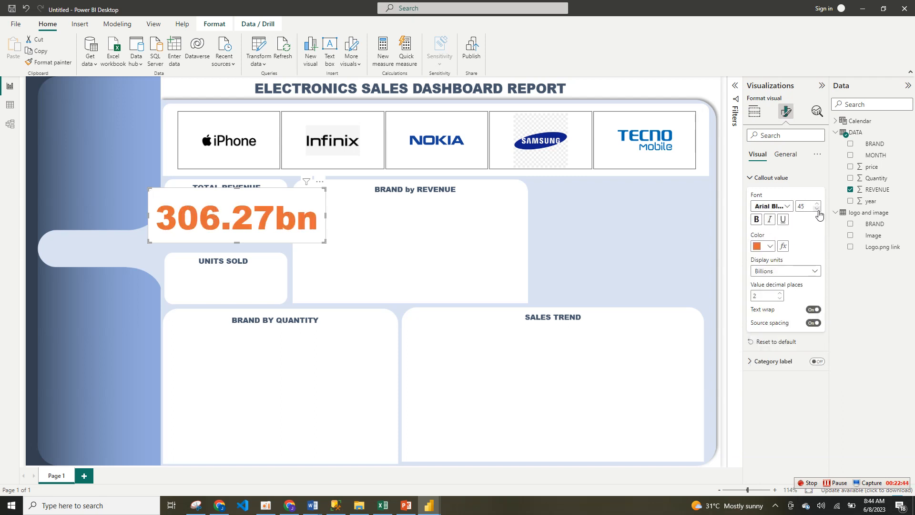
pyautogui.click(817, 209)
pyautogui.click(817, 209)
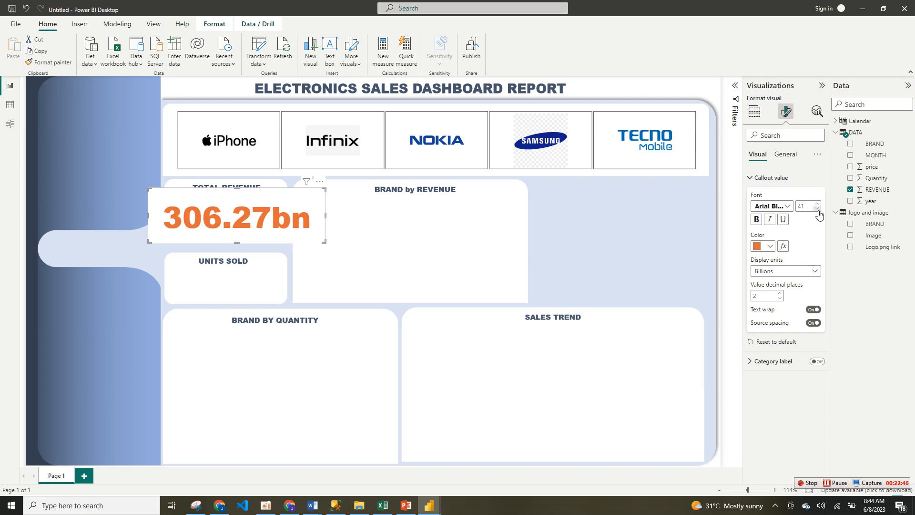
pyautogui.click(817, 209)
pyautogui.click(817, 209)
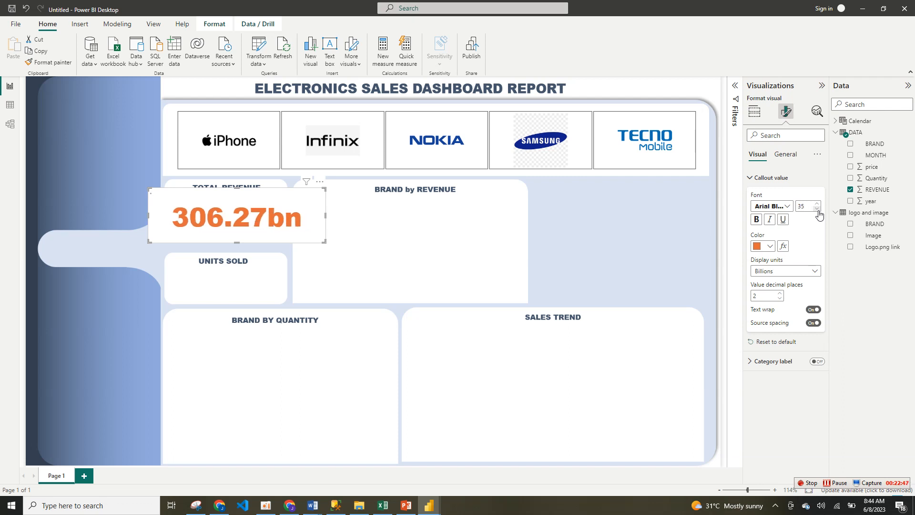
pyautogui.click(817, 209)
pyautogui.click(817, 209)
pyautogui.click(817, 209)
pyautogui.click(817, 209)
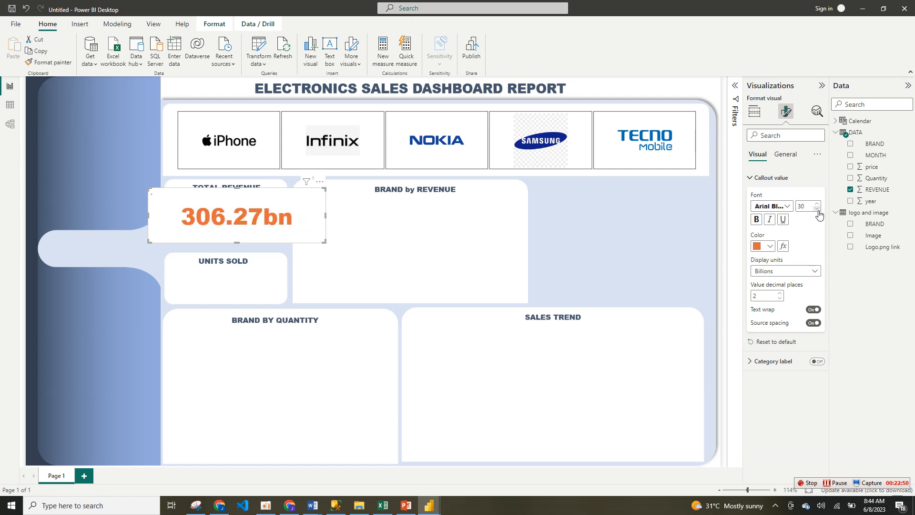
pyautogui.click(816, 209)
# Step: Turn off the revenue card's background and shrink the card to fit inside the TOTAL REVENUE box under its heading
pyautogui.click(785, 154)
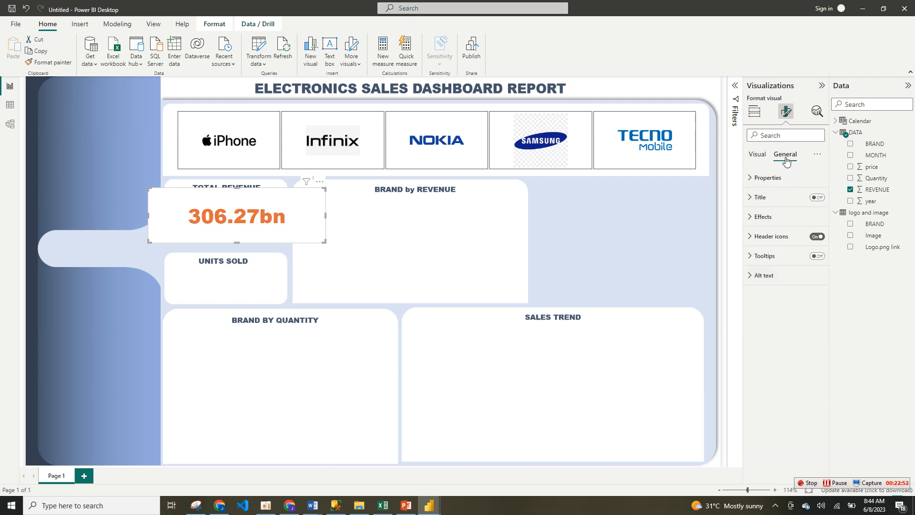
pyautogui.click(791, 218)
pyautogui.click(810, 241)
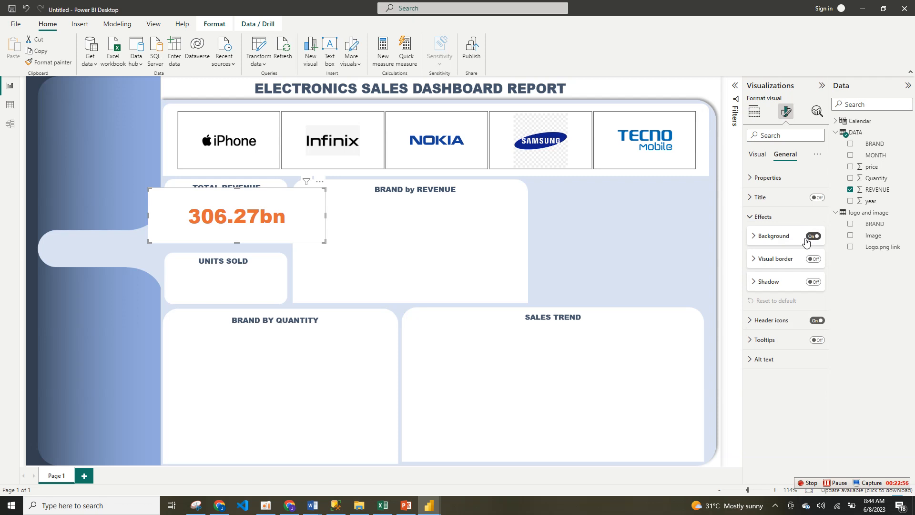
pyautogui.click(813, 237)
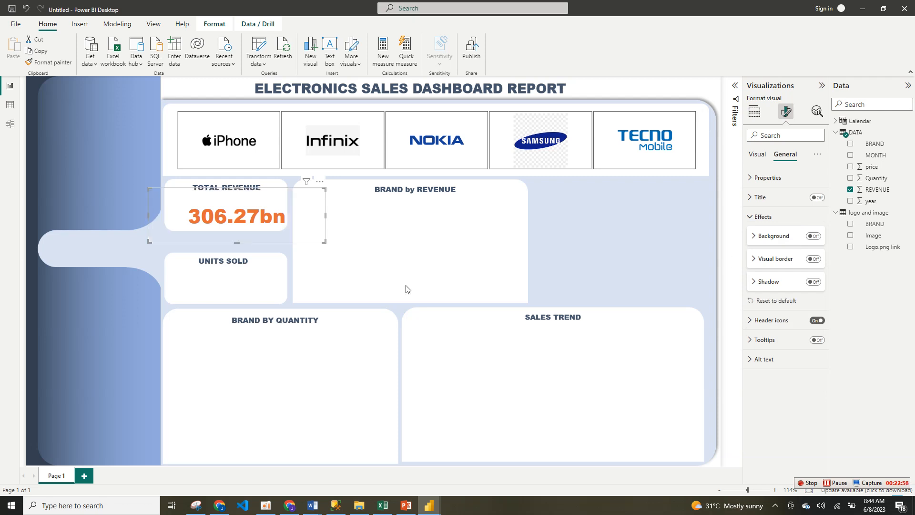
pyautogui.moveTo(323, 241); pyautogui.dragTo(280, 228)
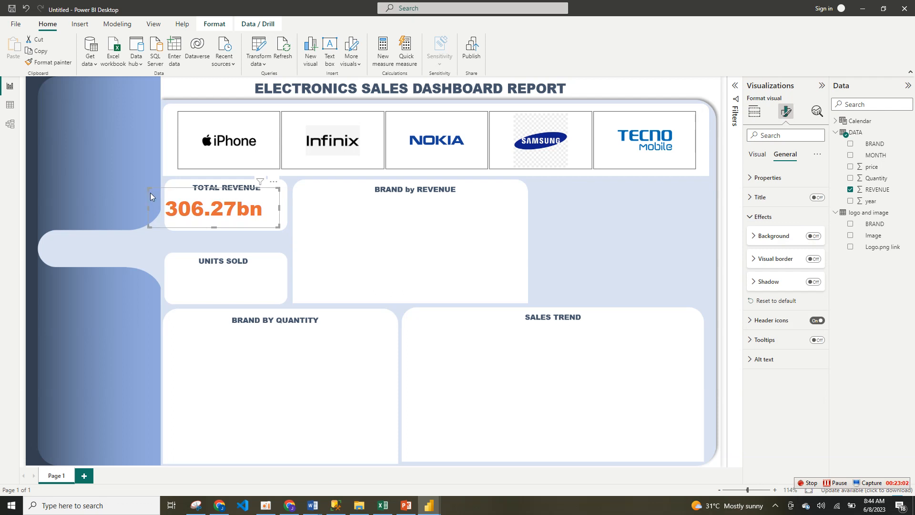
pyautogui.moveTo(148, 191); pyautogui.dragTo(172, 195)
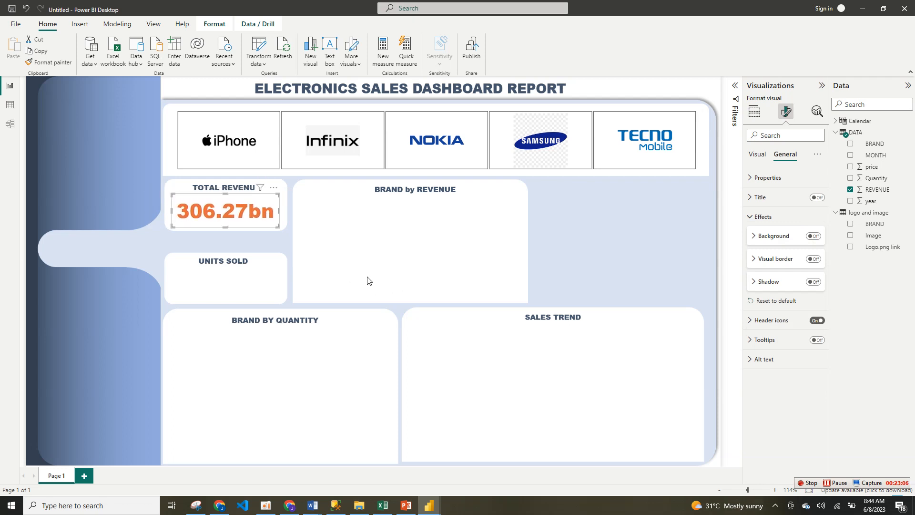
# Step: Duplicate the revenue card and place the copy inside the UNITS SOLD box
pyautogui.click(295, 227)
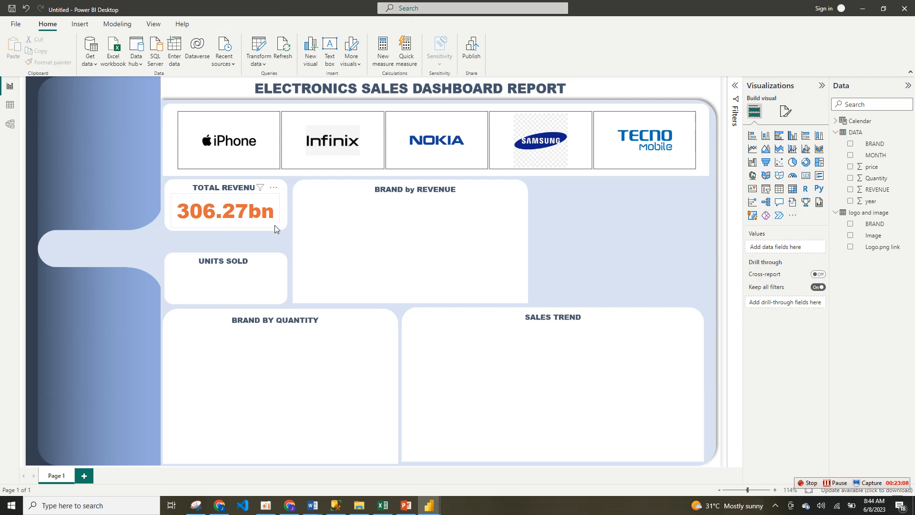
pyautogui.click(275, 225)
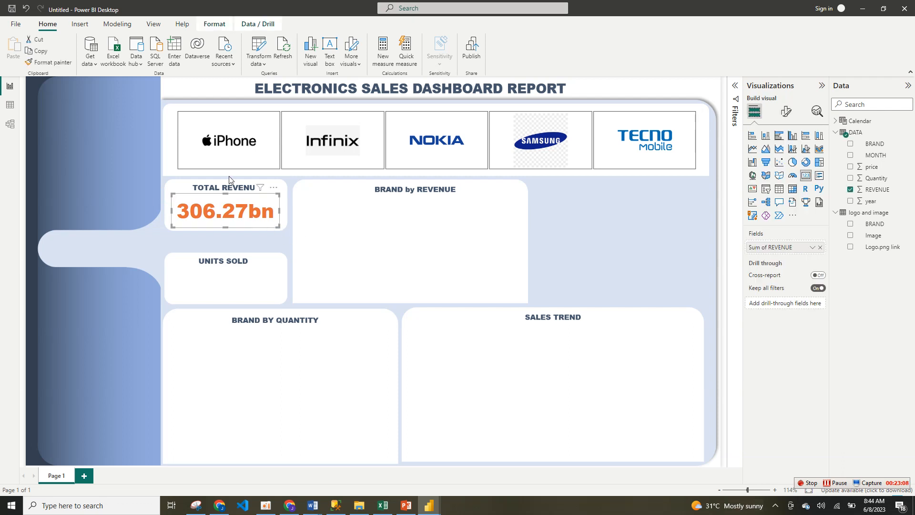
pyautogui.click(40, 54)
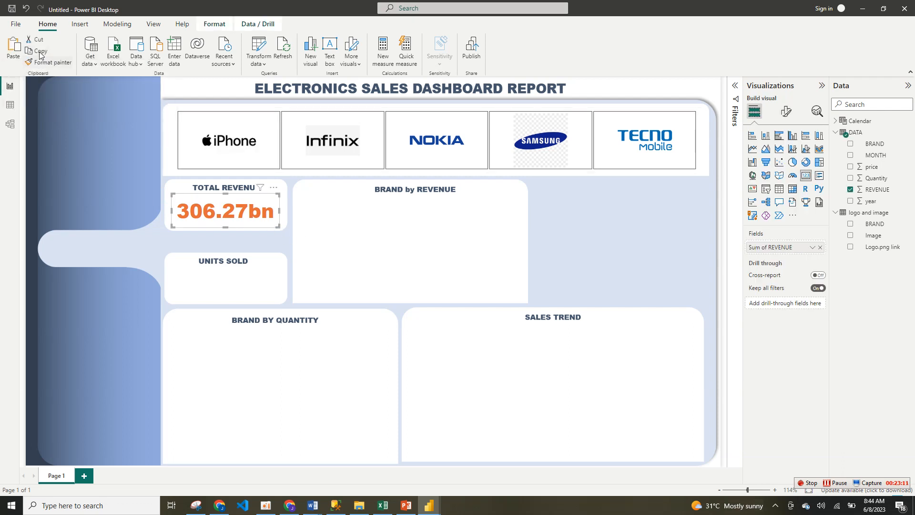
pyautogui.click(10, 53)
pyautogui.moveTo(263, 213); pyautogui.dragTo(262, 281)
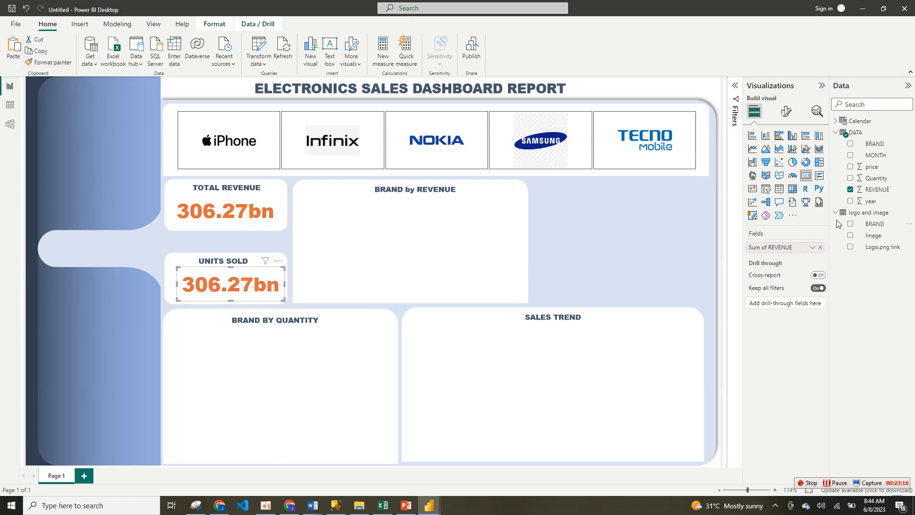
# Step: Replace the copied card's REVENUE field with price and set its callout value's display units to Millions
pyautogui.click(820, 247)
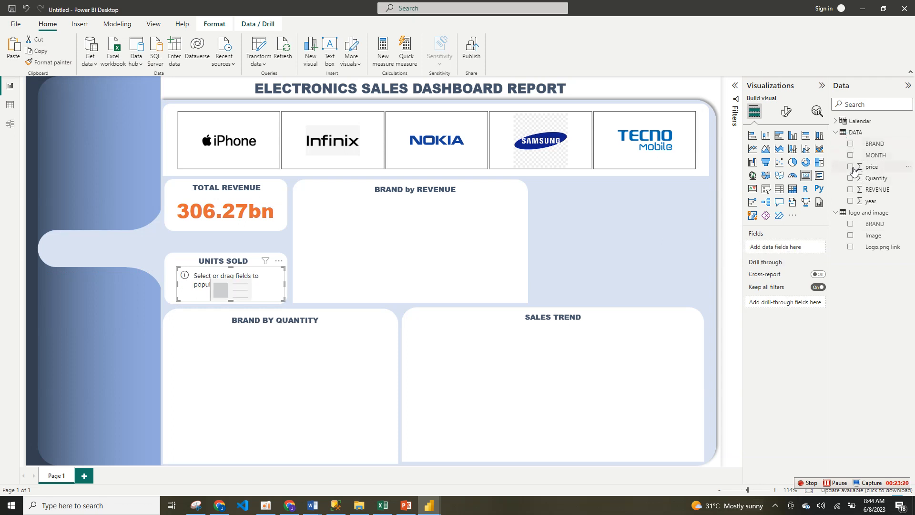
pyautogui.moveTo(852, 167); pyautogui.dragTo(784, 258)
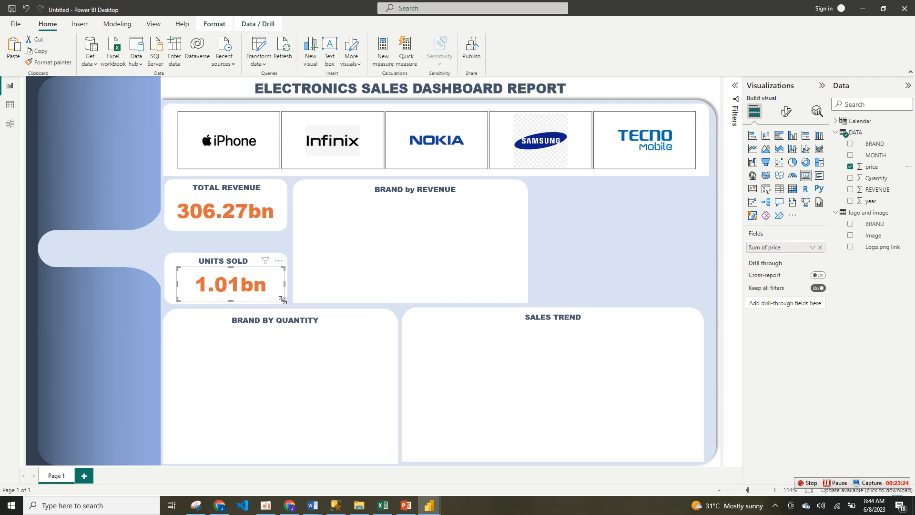
pyautogui.click(788, 113)
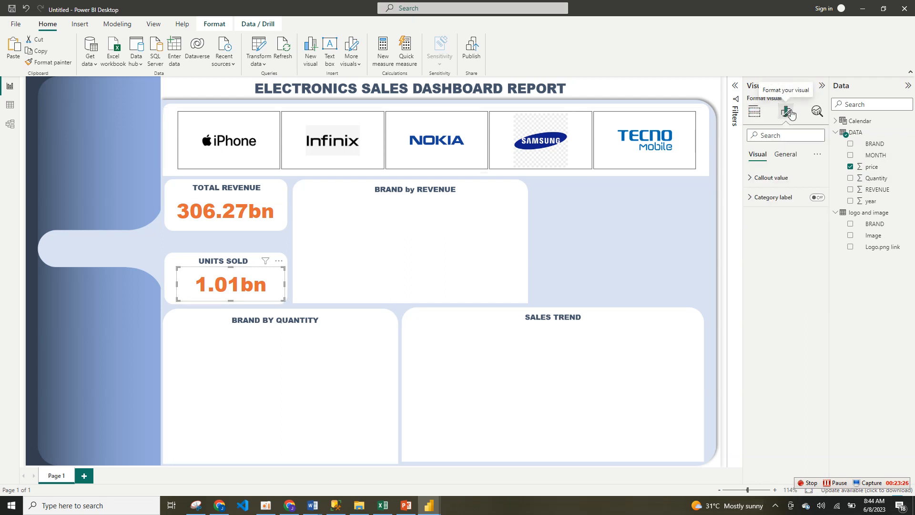
pyautogui.click(780, 182)
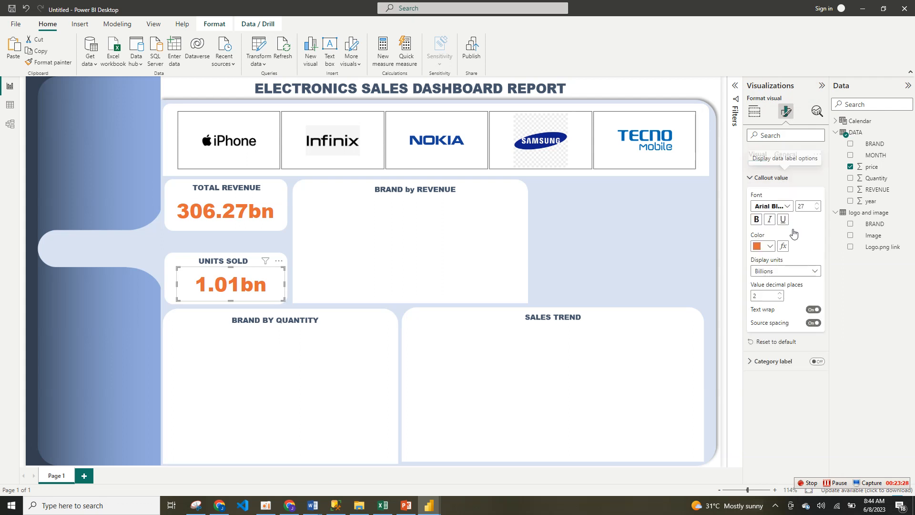
pyautogui.click(795, 274)
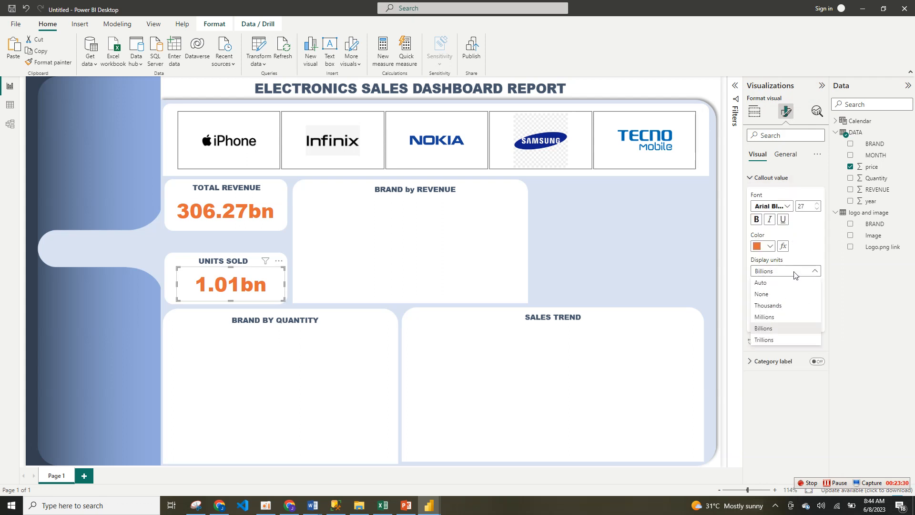
pyautogui.click(782, 317)
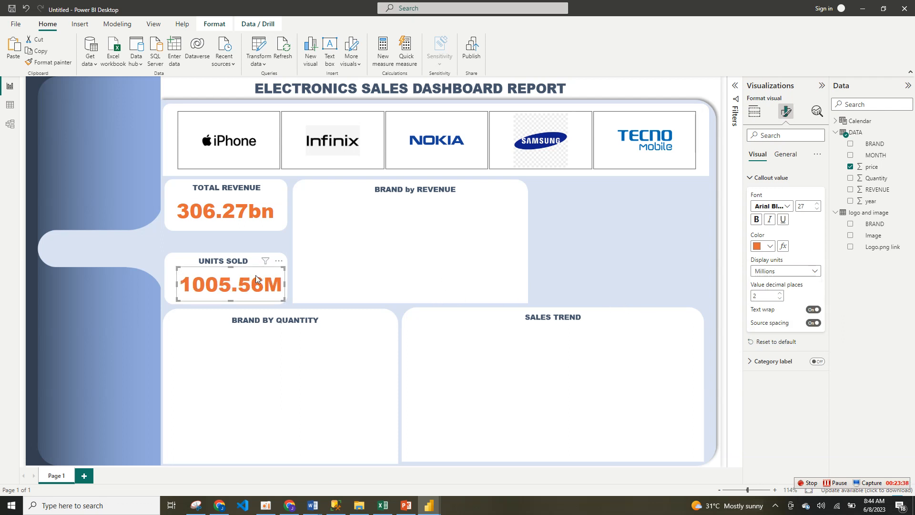
# Step: Replace the copied card's price field with Quantity, and size and center the card under the UNITS SOLD heading
pyautogui.moveTo(283, 299)
pyautogui.mouseDown()
pyautogui.moveTo(276, 300)
pyautogui.moveTo(289, 299)
pyautogui.mouseUp()
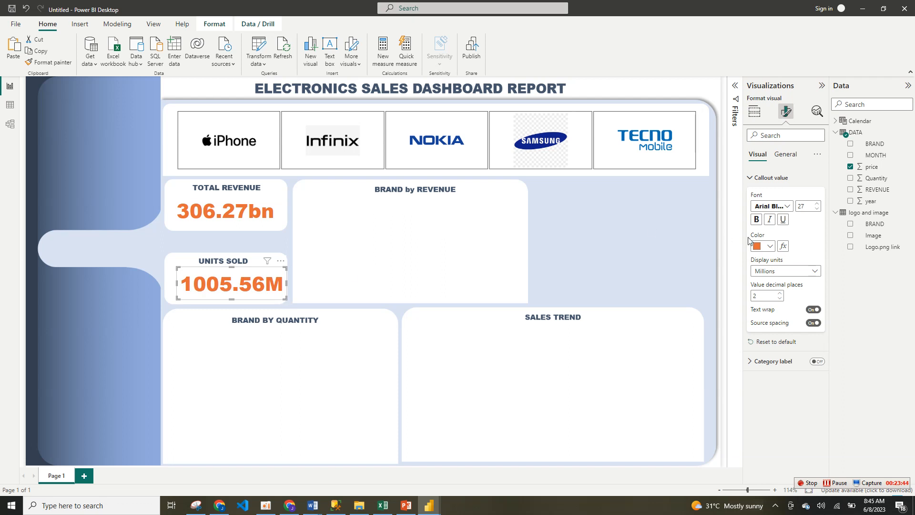
pyautogui.click(850, 166)
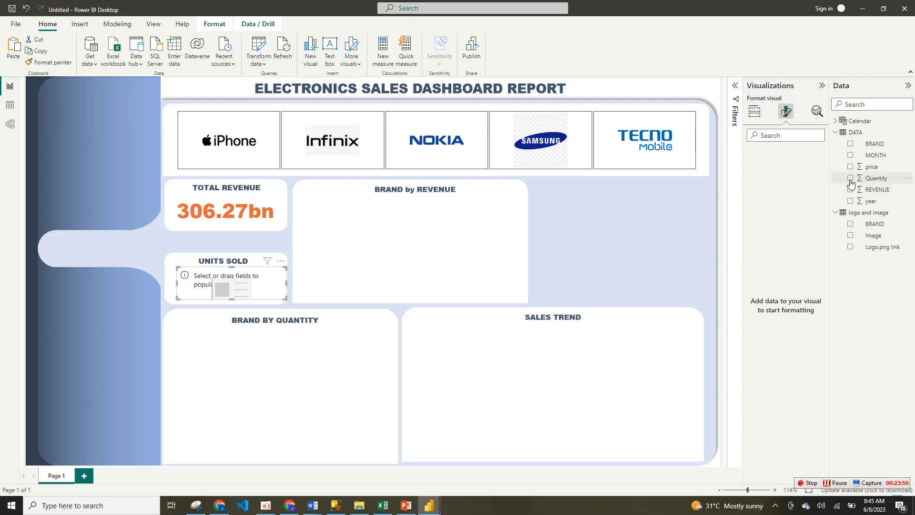
pyautogui.click(850, 178)
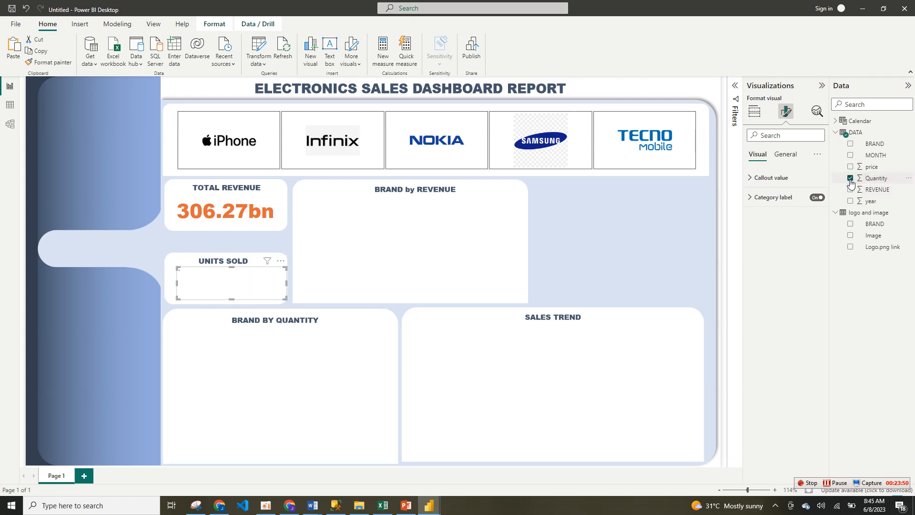
pyautogui.click(403, 262)
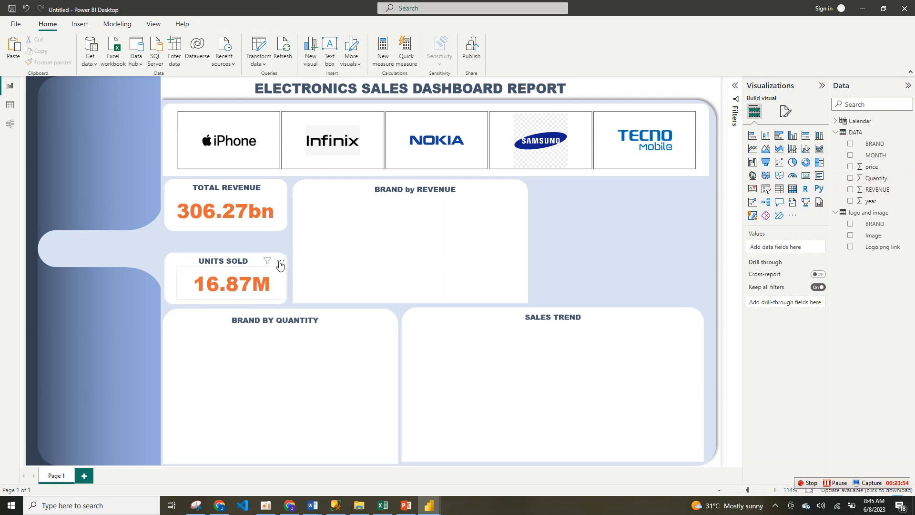
pyautogui.moveTo(280, 261); pyautogui.dragTo(274, 261)
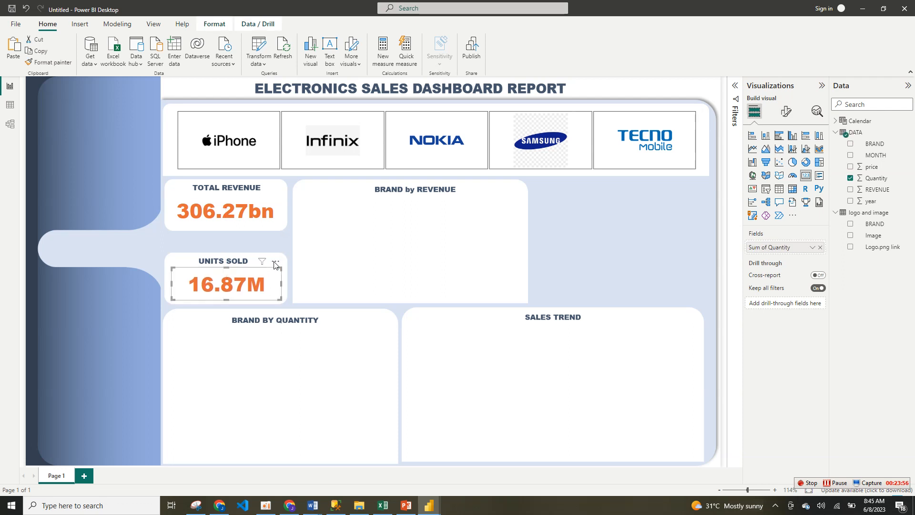
pyautogui.click(472, 238)
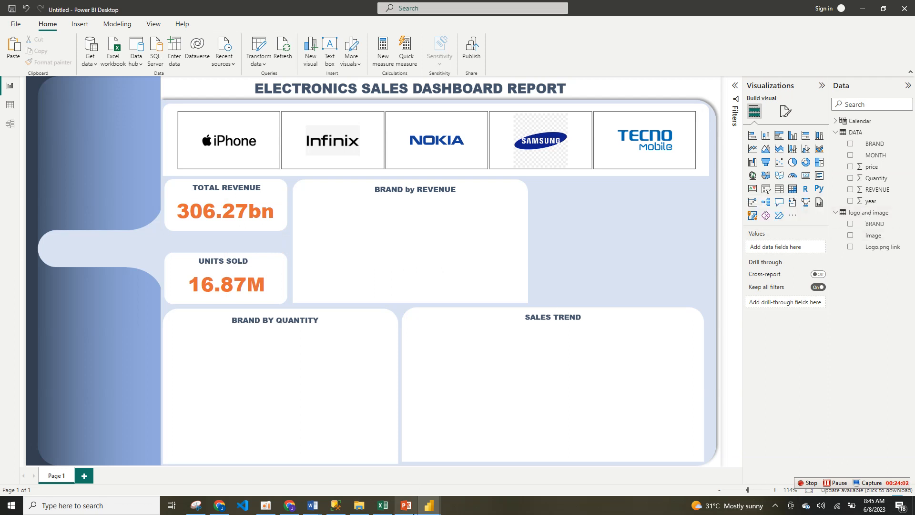
# Step: Insert a clustered bar chart and move and resize it to fit inside the BRAND by REVENUE box
pyautogui.moveTo(433, 512)
pyautogui.moveTo(406, 470)
pyautogui.click(779, 137)
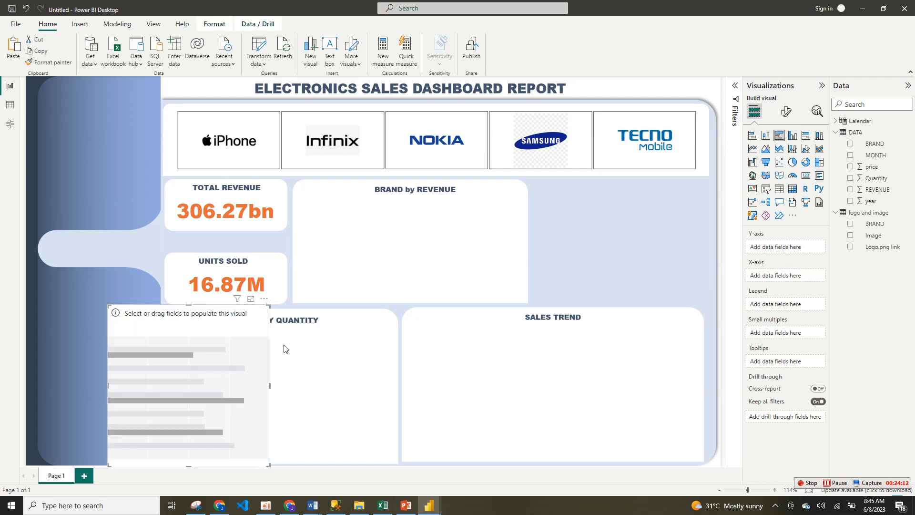
pyautogui.moveTo(268, 313); pyautogui.dragTo(482, 211)
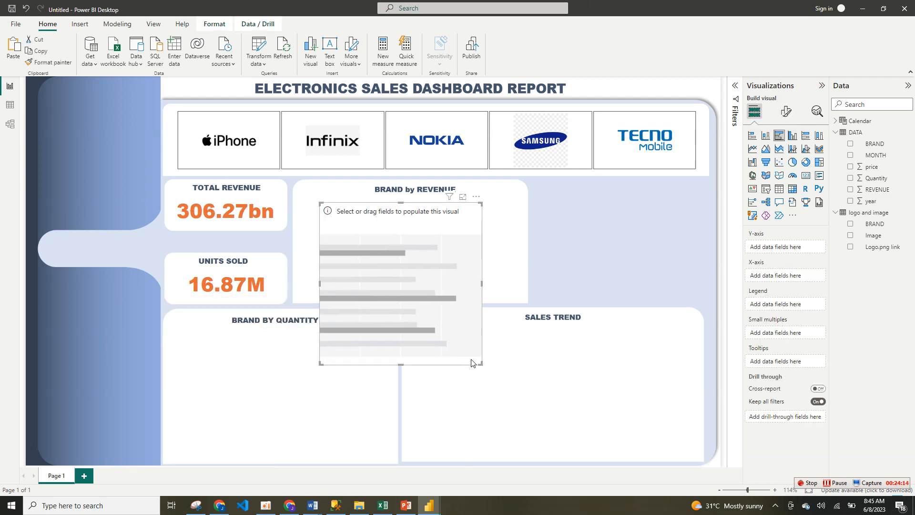
pyautogui.moveTo(481, 362); pyautogui.dragTo(510, 294)
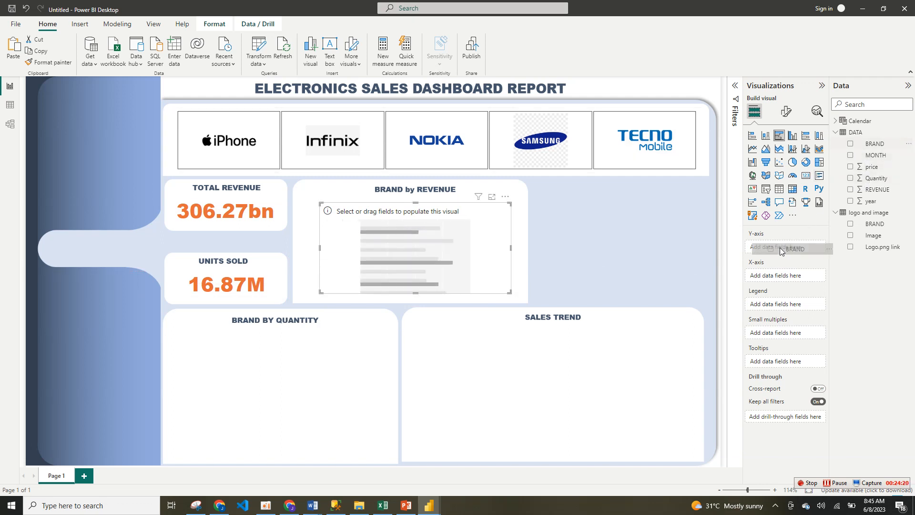
# Step: Assign BRAND to the bar chart's Y-axis and REVENUE to its X-axis, and make the chart slightly taller
pyautogui.moveTo(874, 144); pyautogui.dragTo(776, 248)
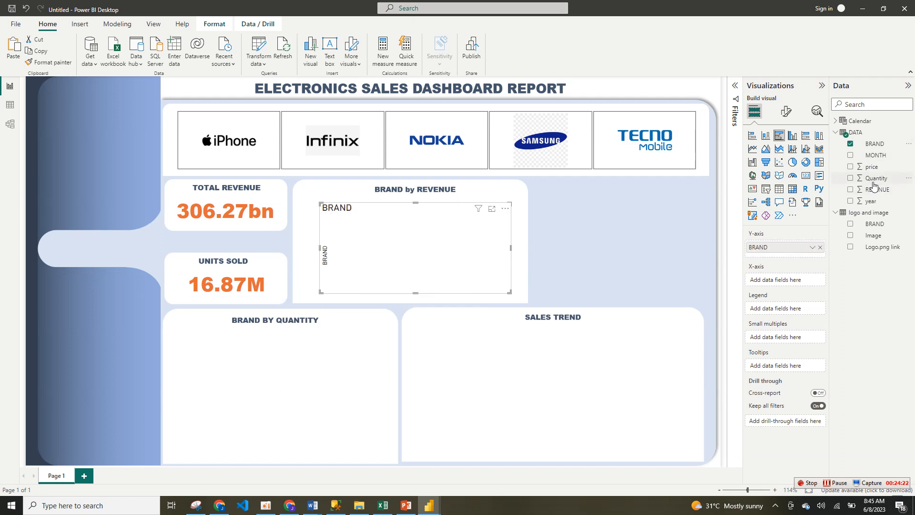
pyautogui.moveTo(867, 193); pyautogui.dragTo(785, 285)
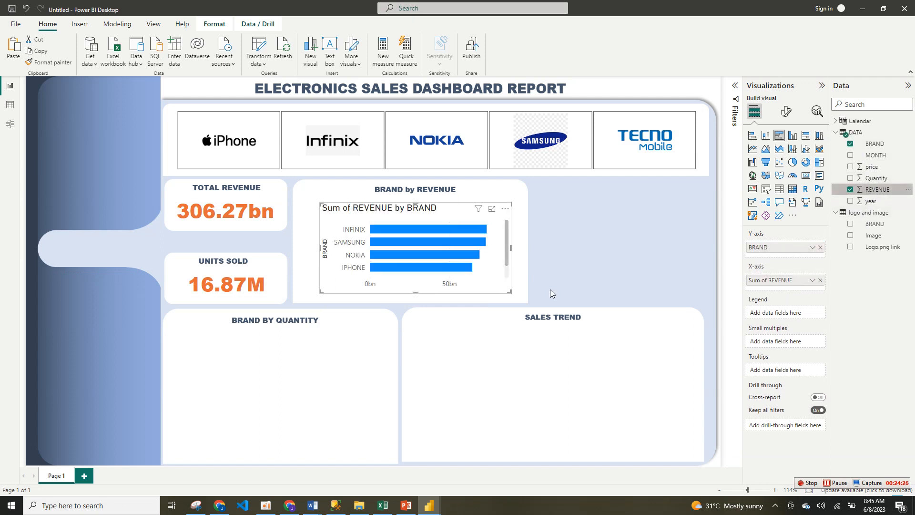
pyautogui.moveTo(511, 292); pyautogui.dragTo(513, 303)
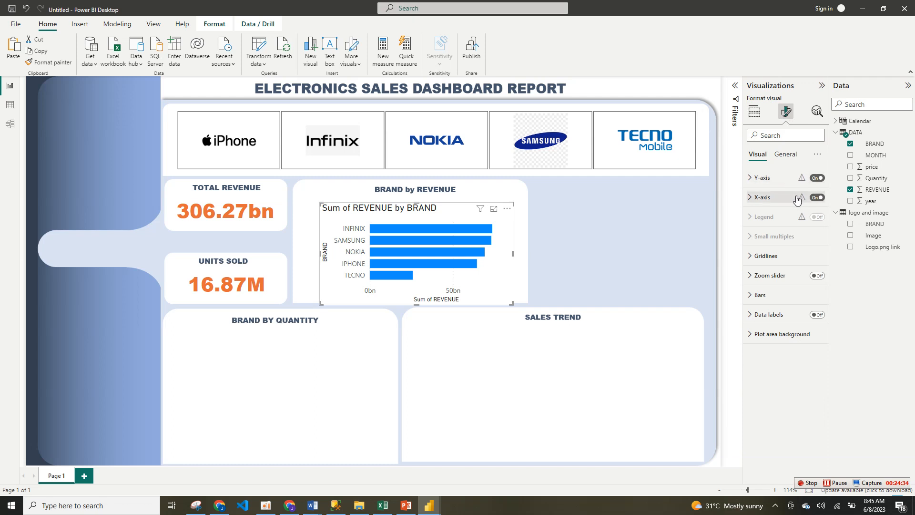
# Step: Turn off the bar chart's X-axis title and the X-axis itself
pyautogui.moveTo(804, 199)
pyautogui.click(794, 199)
pyautogui.click(815, 339)
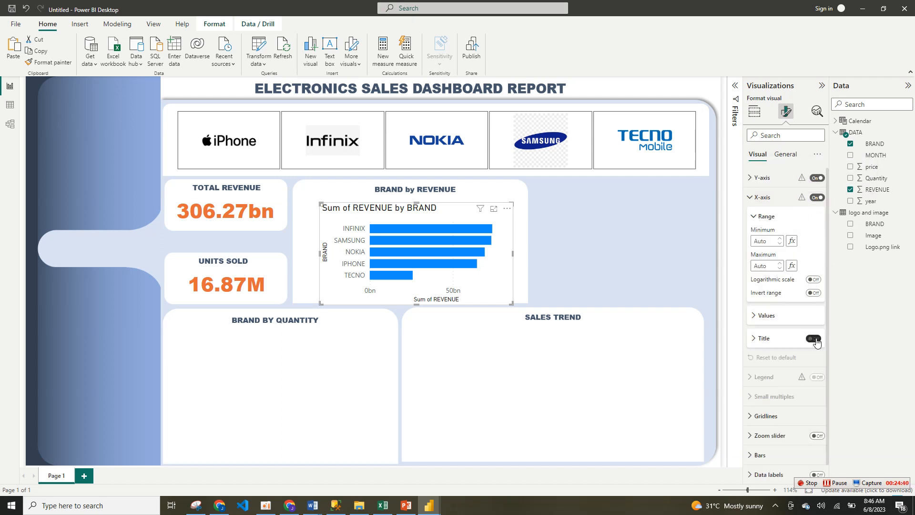
pyautogui.click(817, 199)
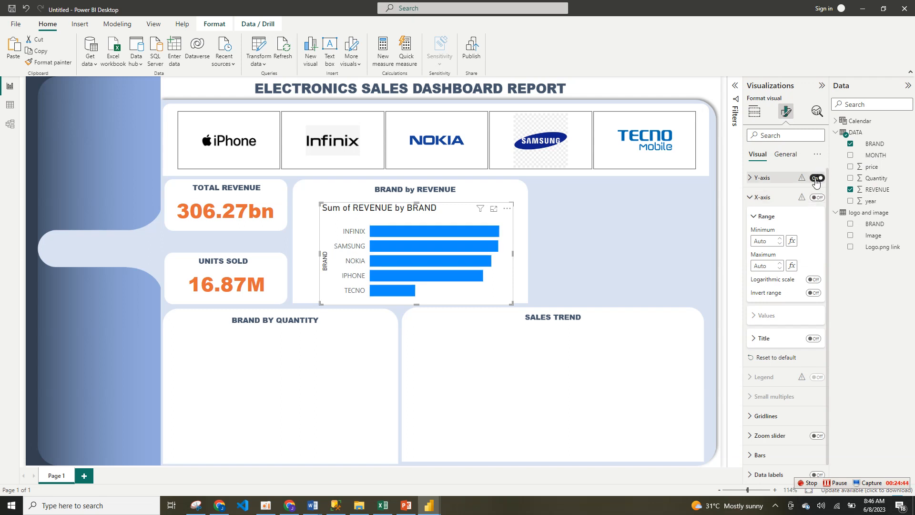
# Step: Turn off the bar chart's Y-axis title and make the Y-axis labels bold and black
pyautogui.click(762, 178)
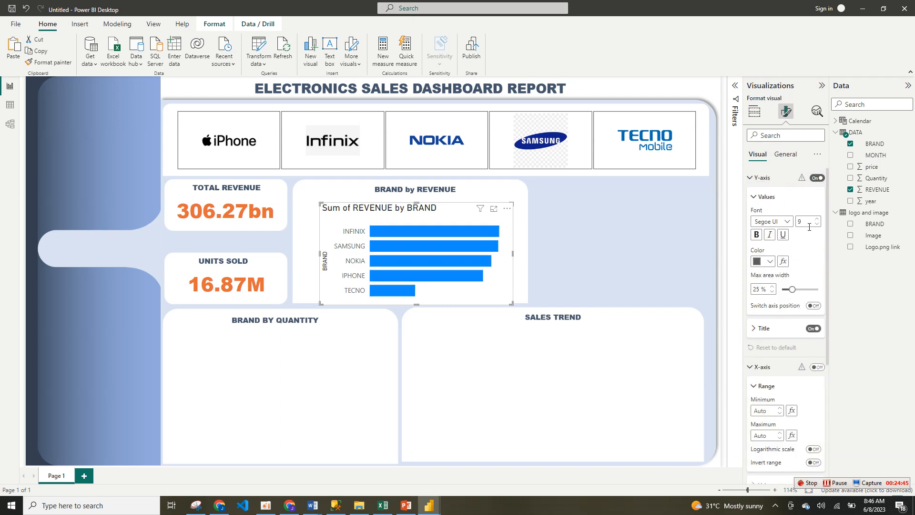
pyautogui.click(814, 329)
pyautogui.click(814, 329)
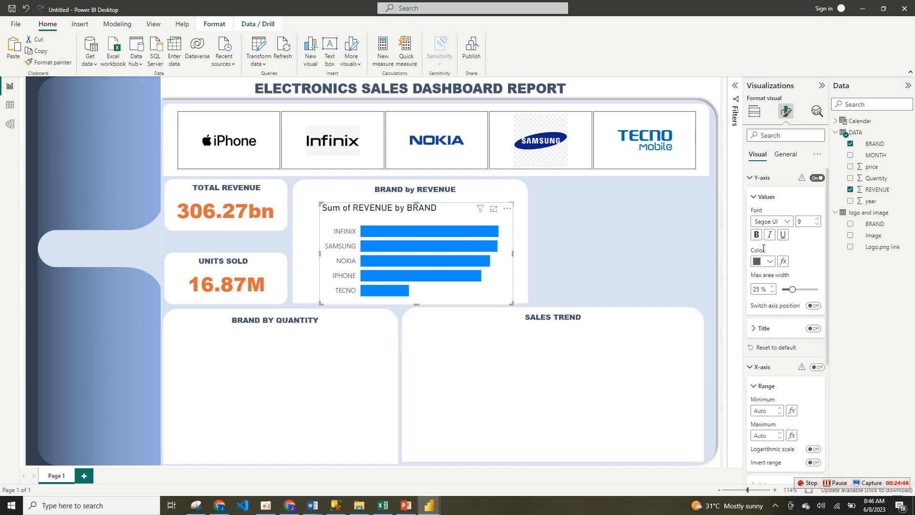
pyautogui.click(756, 235)
pyautogui.click(770, 262)
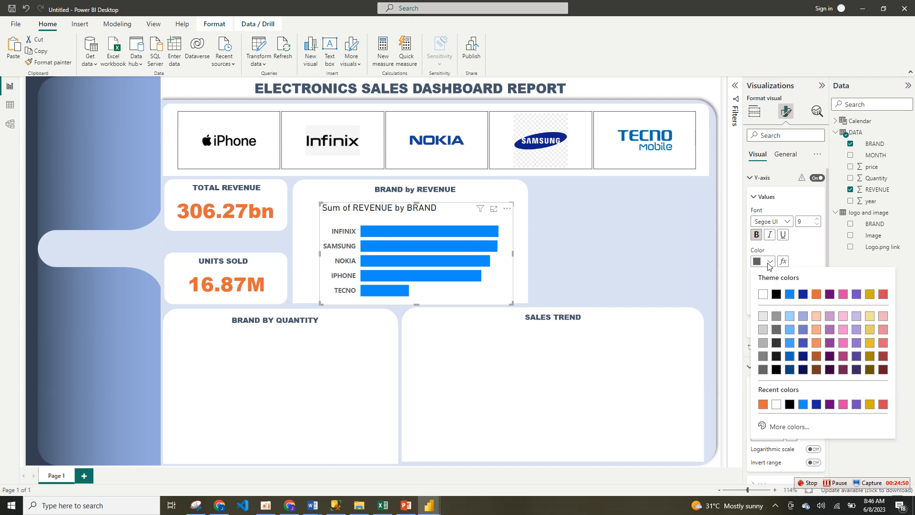
pyautogui.click(776, 294)
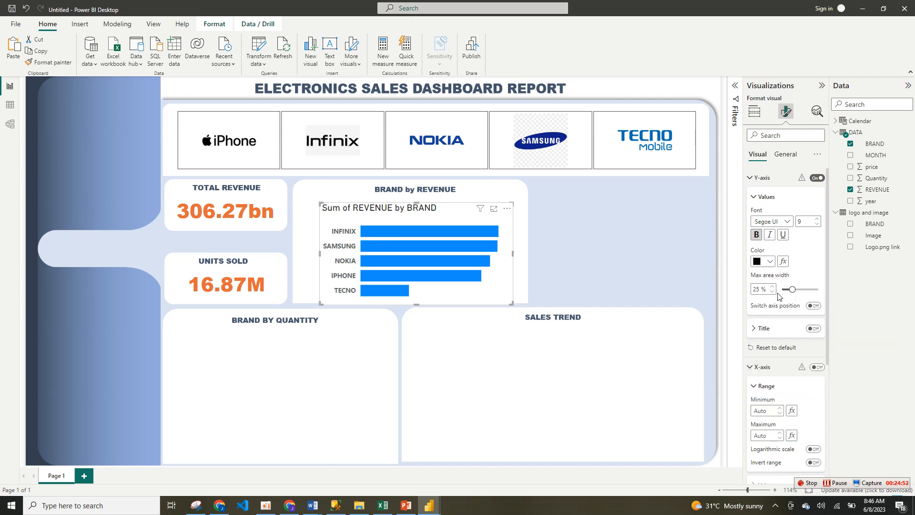
pyautogui.click(755, 199)
pyautogui.click(751, 180)
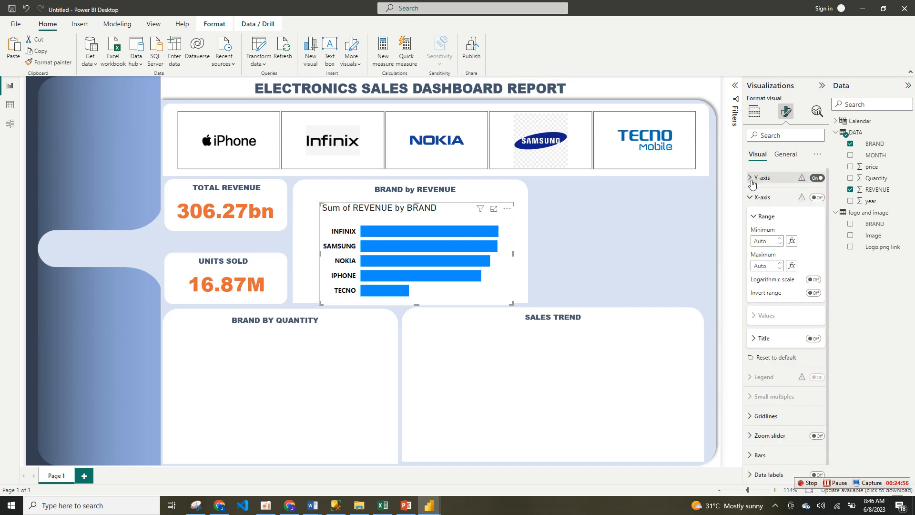
# Step: Color the revenue chart's bars orange and turn on its data labels
pyautogui.click(755, 216)
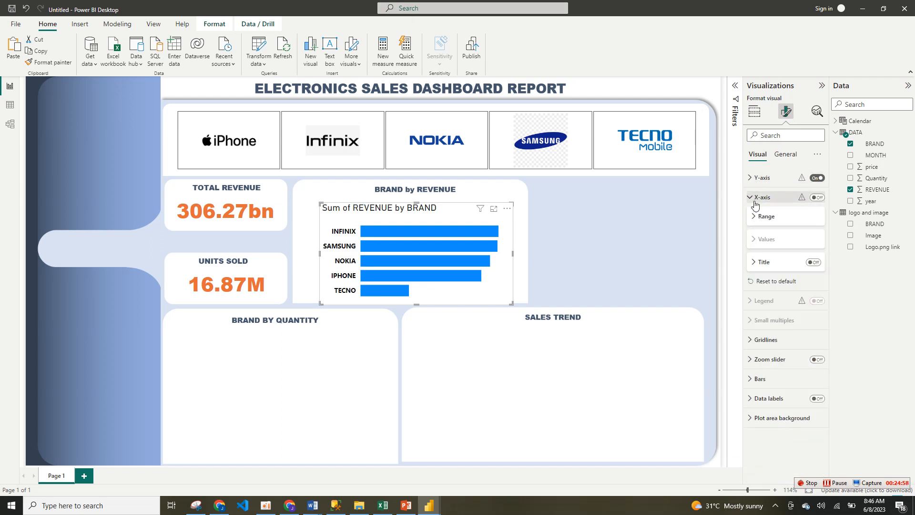
pyautogui.click(786, 379)
pyautogui.click(770, 422)
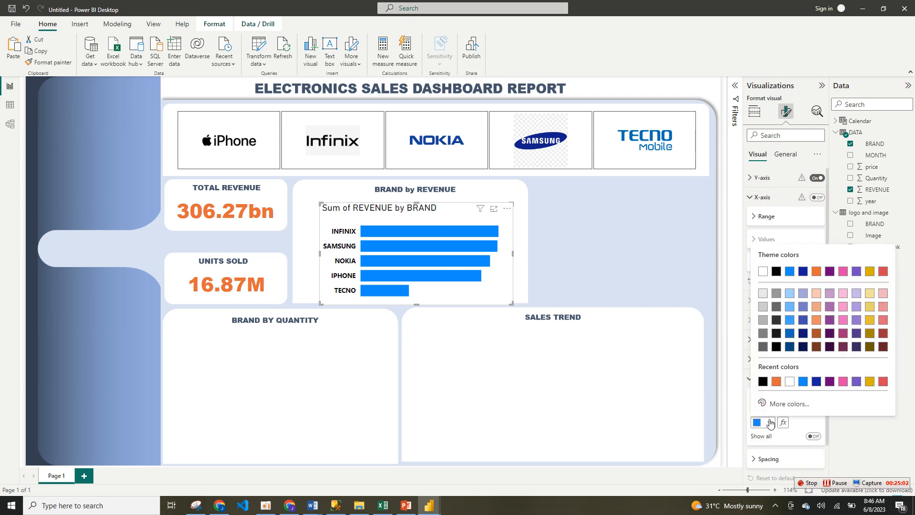
pyautogui.click(776, 381)
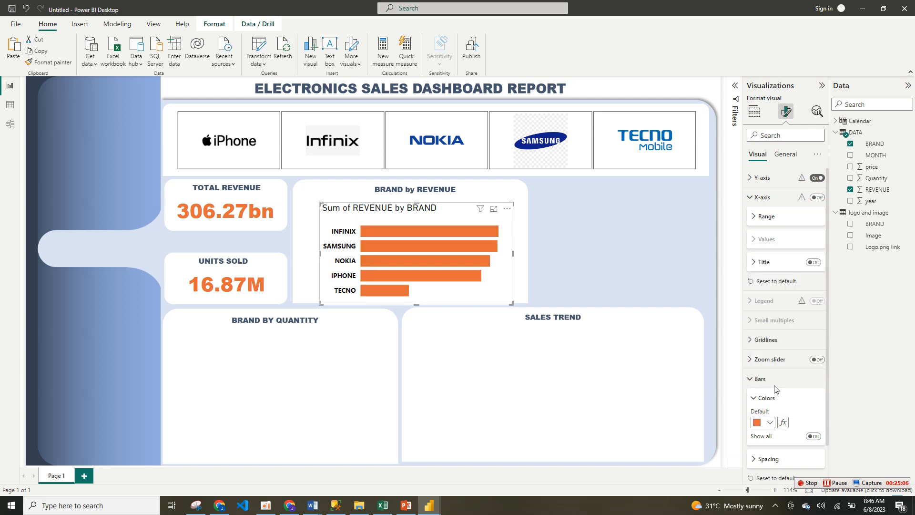
pyautogui.click(756, 398)
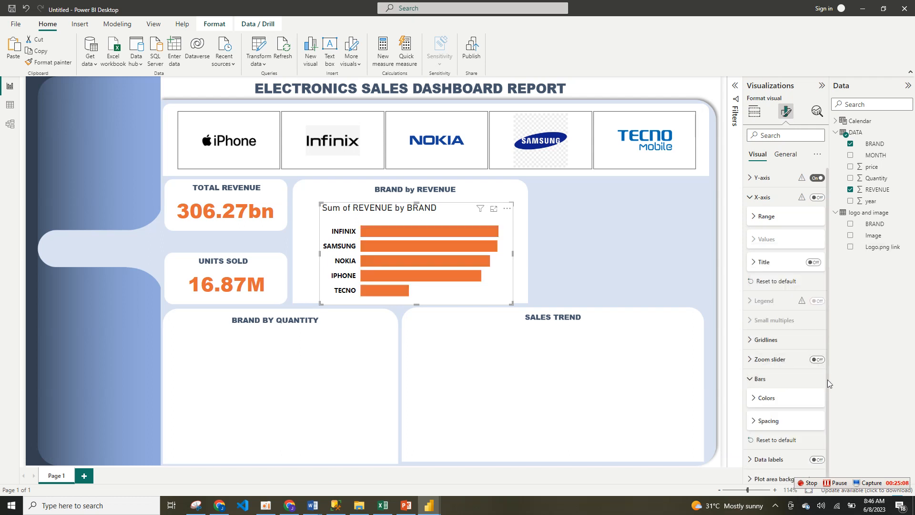
pyautogui.scroll(-1, 828, 379)
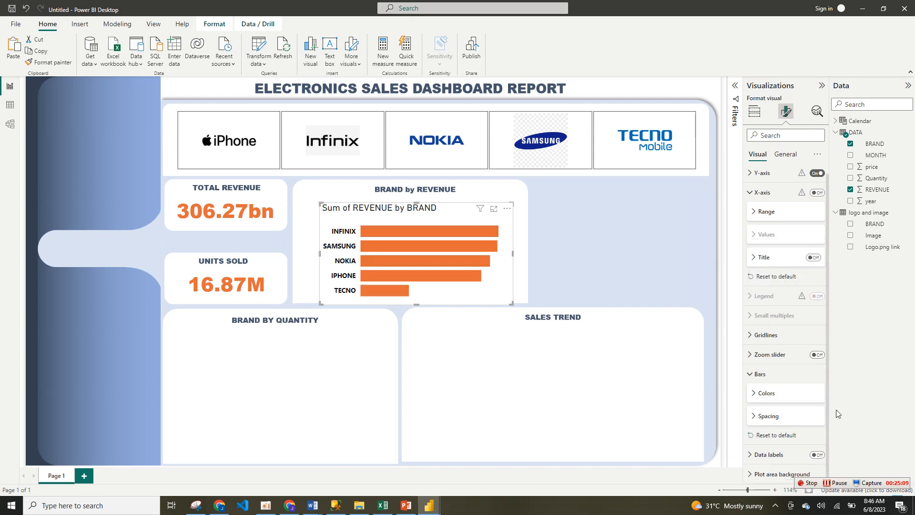
pyautogui.click(816, 455)
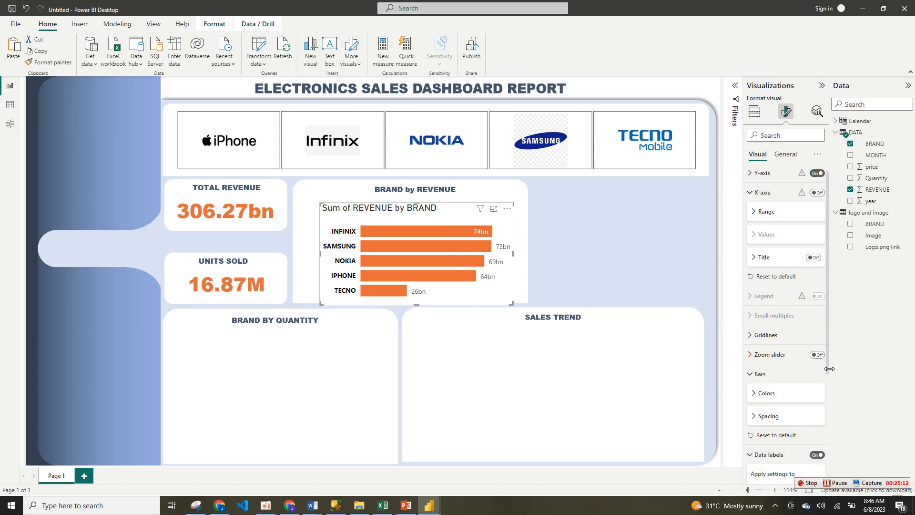
# Step: Make the revenue bar chart's data label values black and bold
pyautogui.scroll(-3, 827, 370)
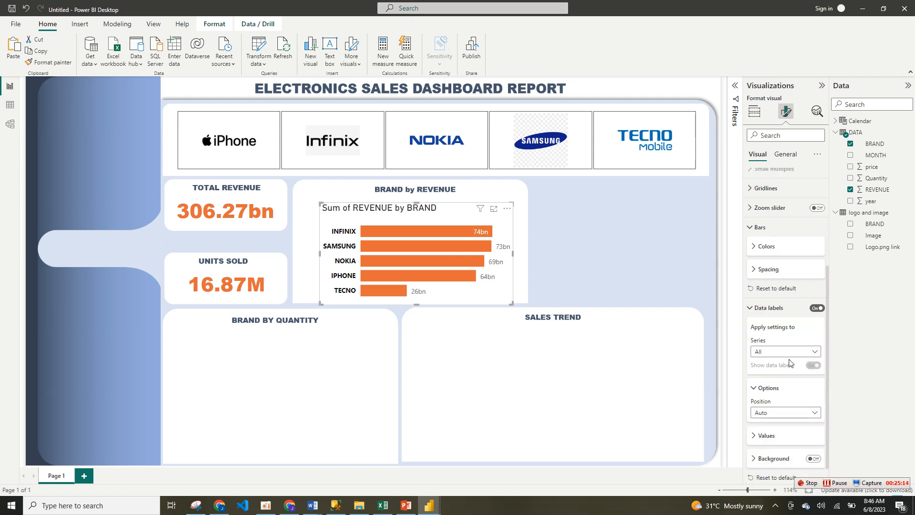
pyautogui.click(791, 436)
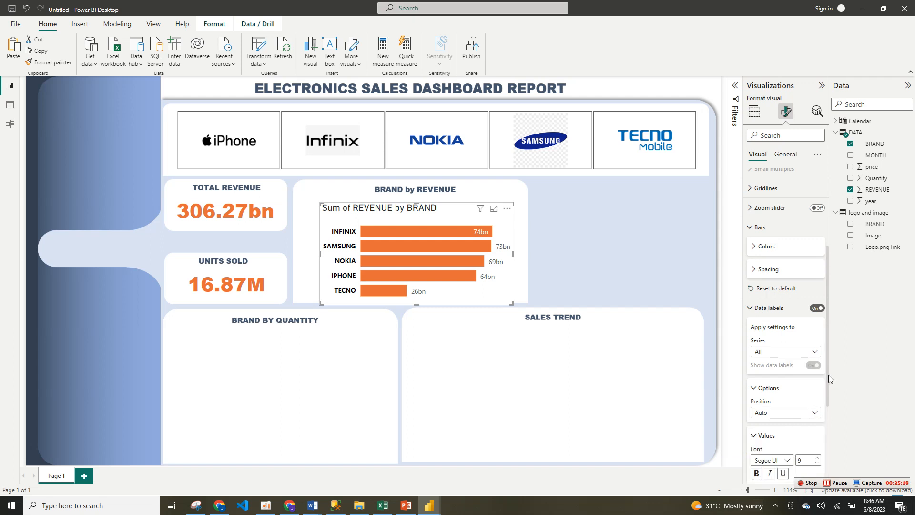
pyautogui.moveTo(828, 375); pyautogui.dragTo(824, 441)
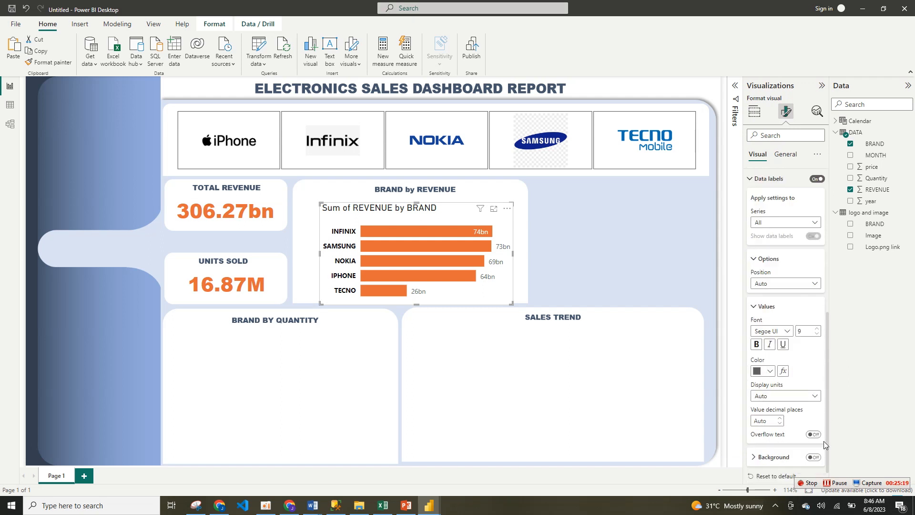
pyautogui.click(769, 373)
pyautogui.click(777, 330)
pyautogui.click(758, 345)
# Step: Set the revenue bar chart's data label position to Inside end
pyautogui.click(796, 284)
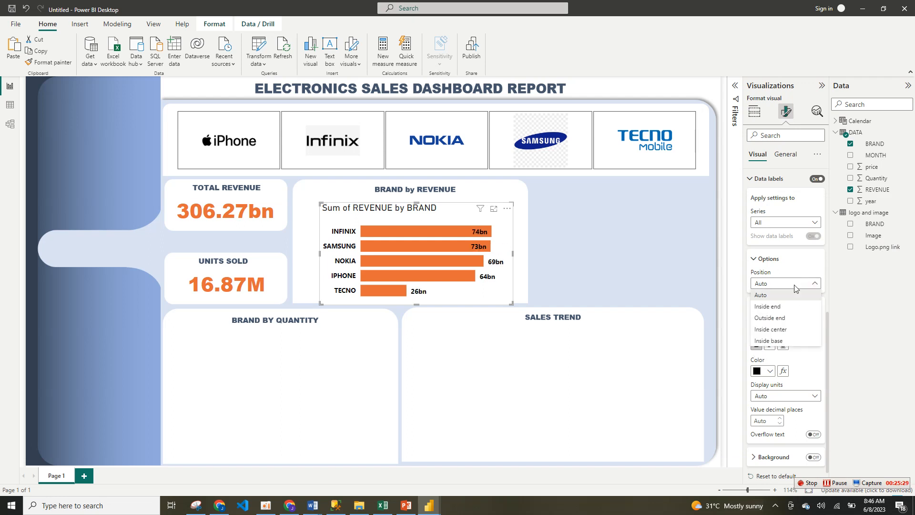
pyautogui.click(787, 321)
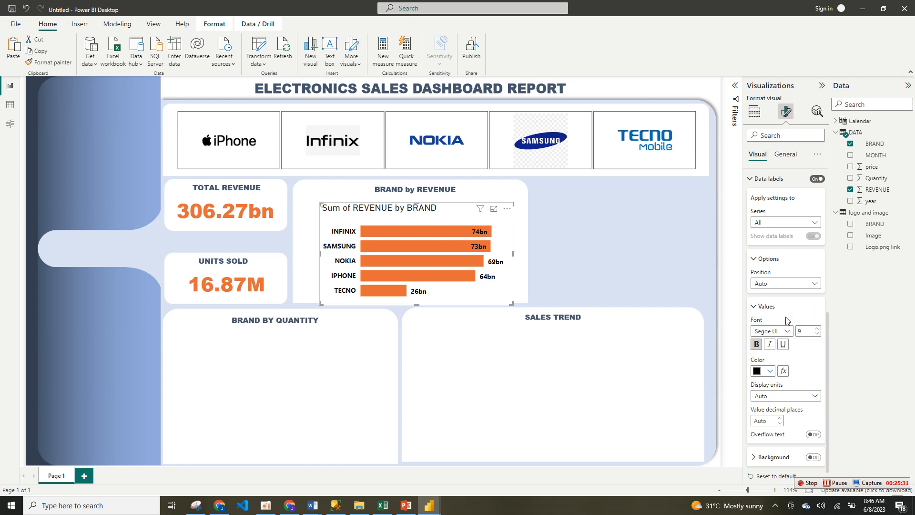
pyautogui.click(799, 284)
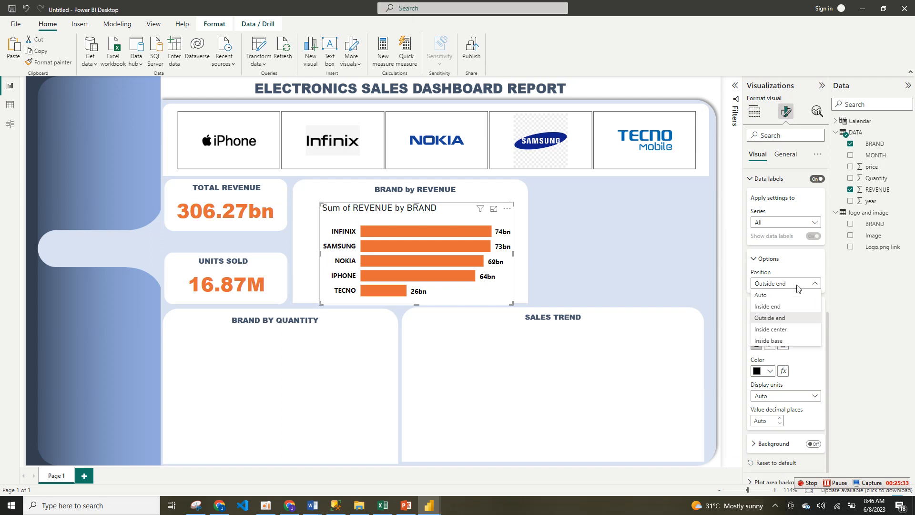
pyautogui.click(783, 317)
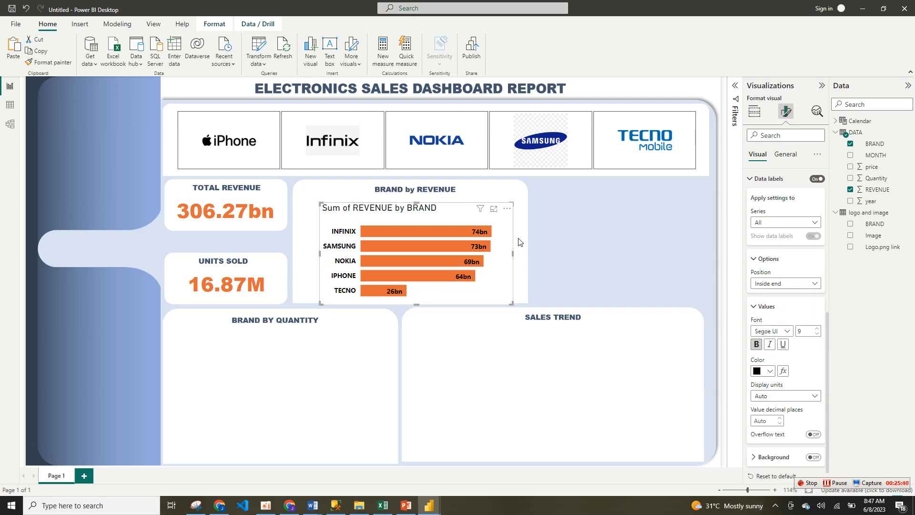
# Step: Turn off the revenue bar chart's title and its background
pyautogui.click(782, 157)
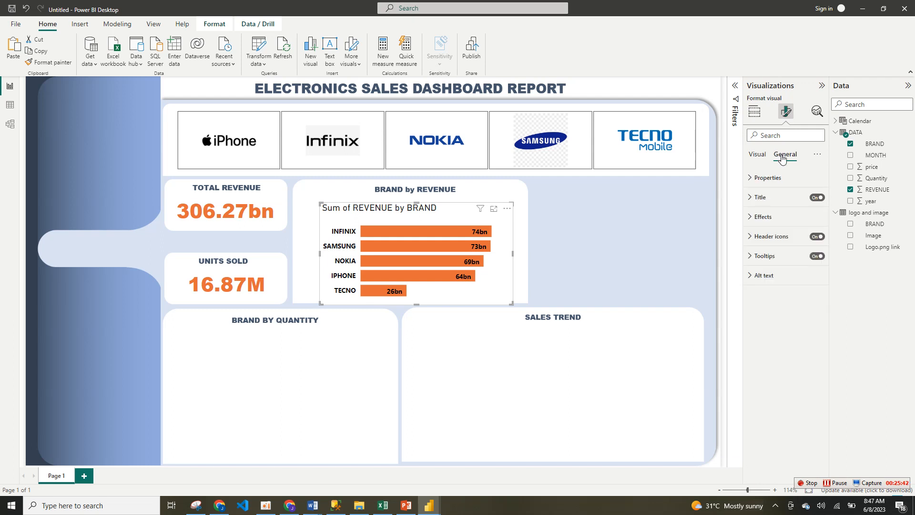
pyautogui.click(813, 198)
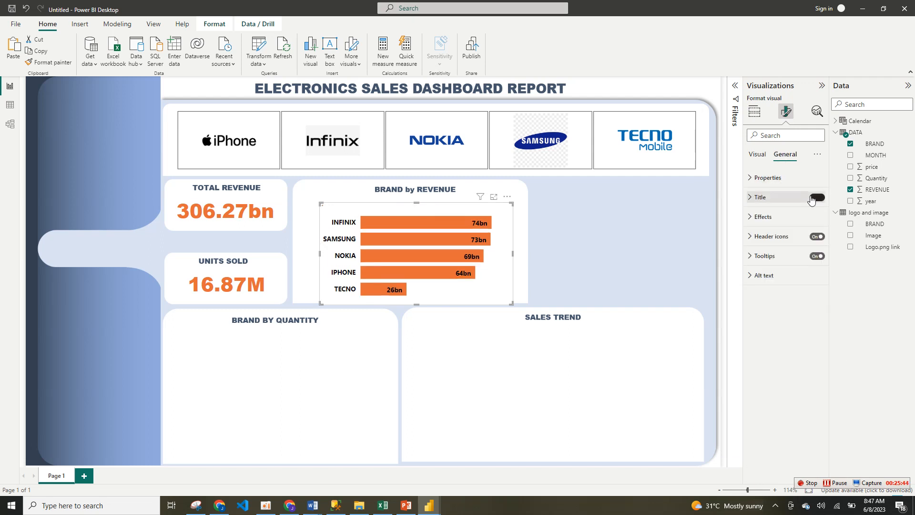
pyautogui.click(800, 217)
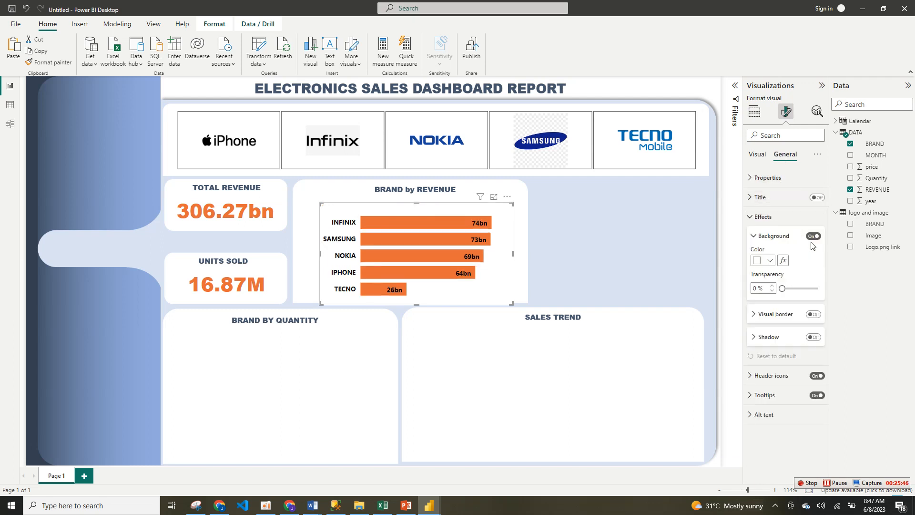
pyautogui.click(814, 236)
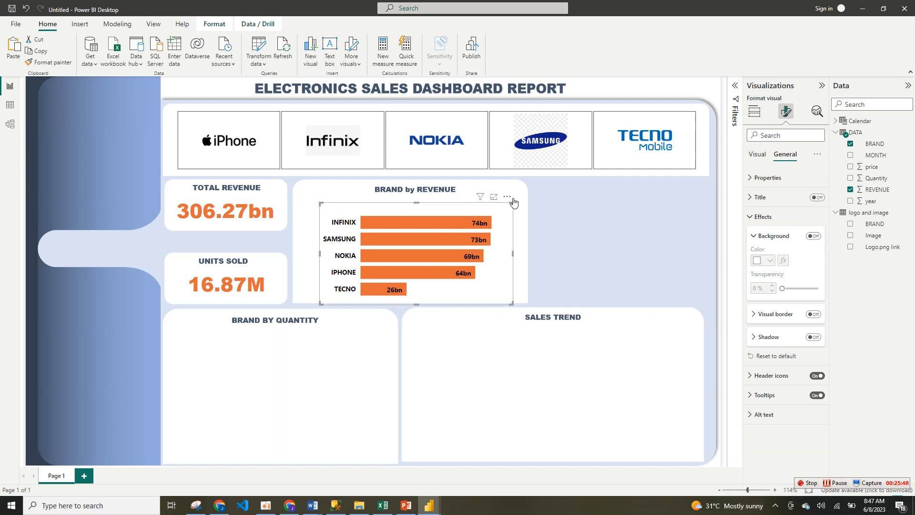
# Step: Move and enlarge the revenue bar chart so it fills the BRAND by REVENUE panel
pyautogui.moveTo(513, 203)
pyautogui.mouseDown()
pyautogui.moveTo(496, 191)
pyautogui.moveTo(516, 194)
pyautogui.mouseUp()
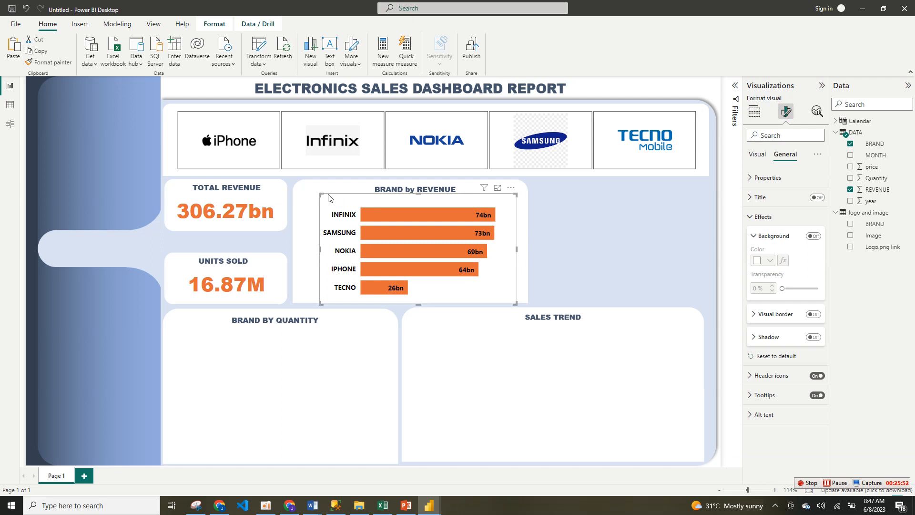
pyautogui.moveTo(328, 198); pyautogui.dragTo(311, 192)
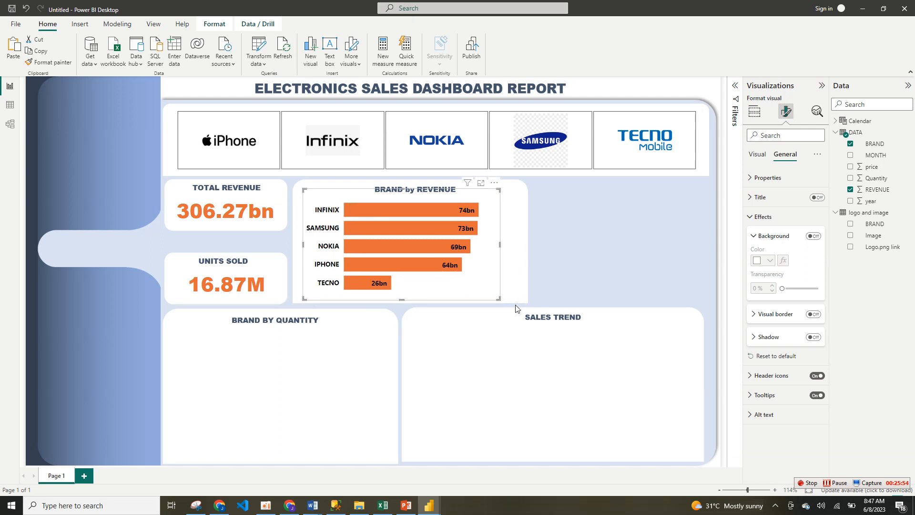
pyautogui.moveTo(498, 300); pyautogui.dragTo(529, 309)
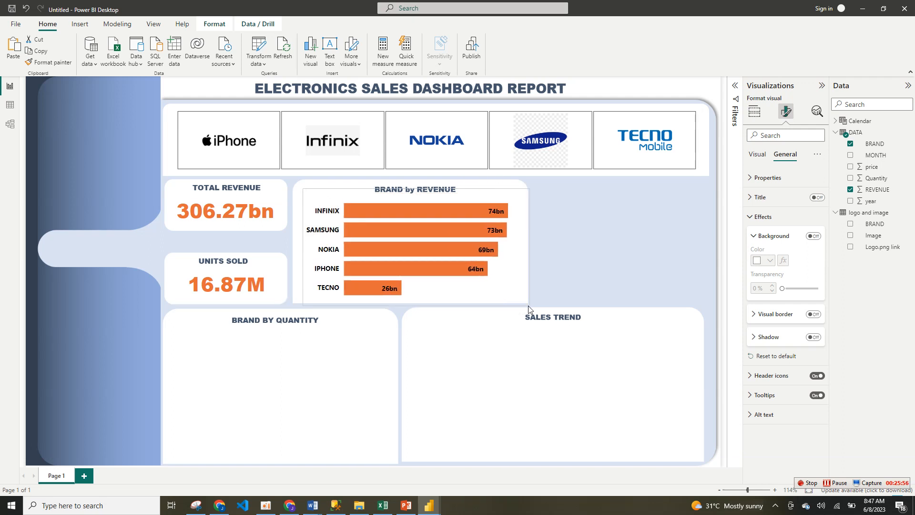
# Step: Add a donut chart in the BRAND BY QUANTITY panel, with the logo table's BRAND as legend and Quantity as values
pyautogui.click(346, 365)
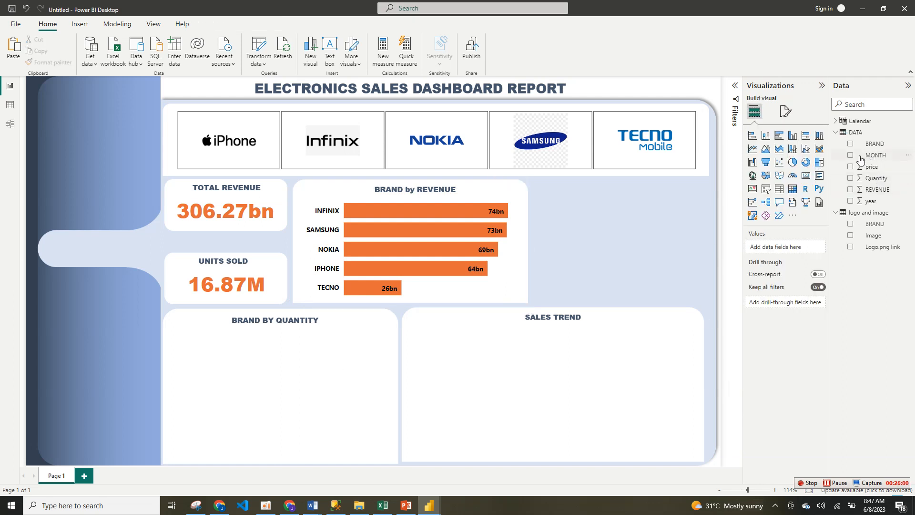
pyautogui.click(806, 162)
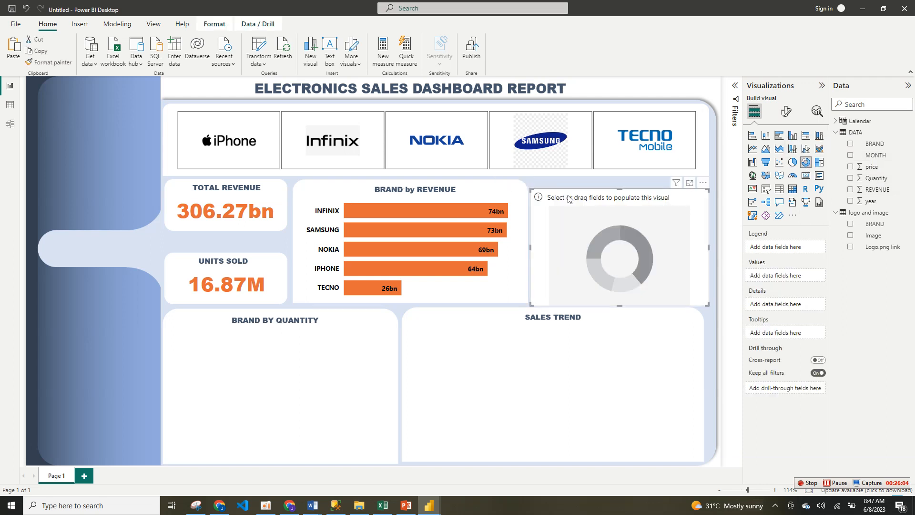
pyautogui.moveTo(568, 198); pyautogui.dragTo(230, 339)
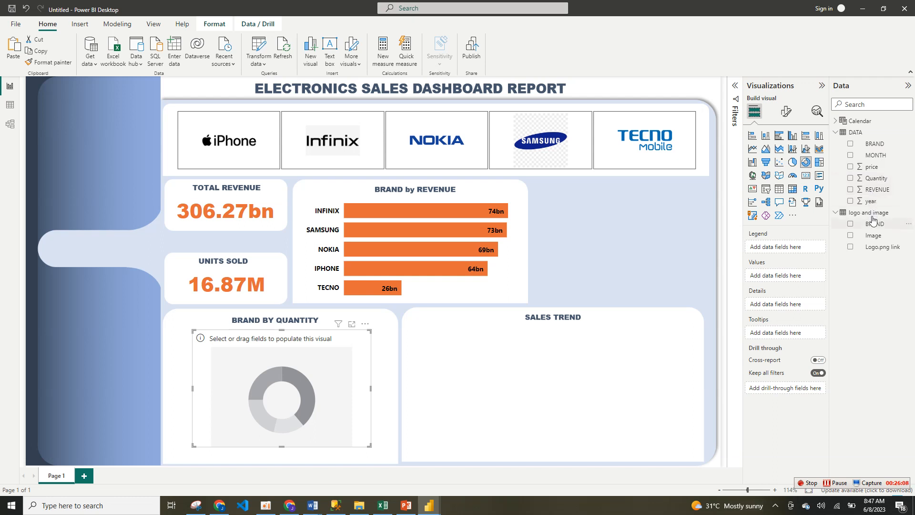
pyautogui.moveTo(852, 230); pyautogui.dragTo(769, 251)
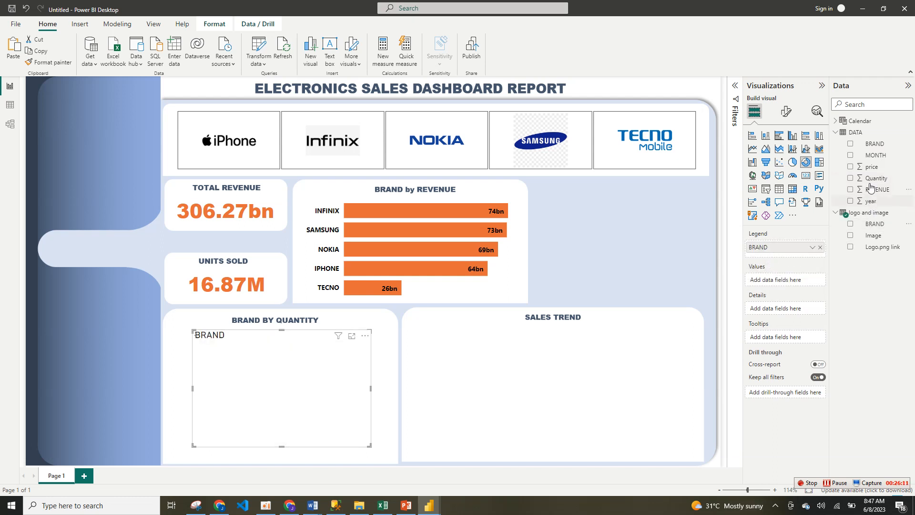
pyautogui.moveTo(876, 180); pyautogui.dragTo(787, 280)
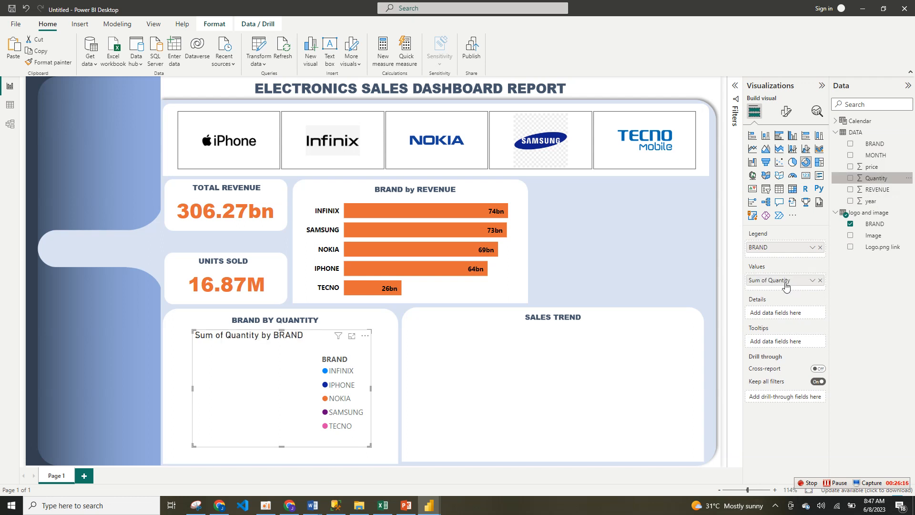
# Step: Try to copy the revenue bar chart's formatting onto the donut chart with Format painter
pyautogui.click(464, 304)
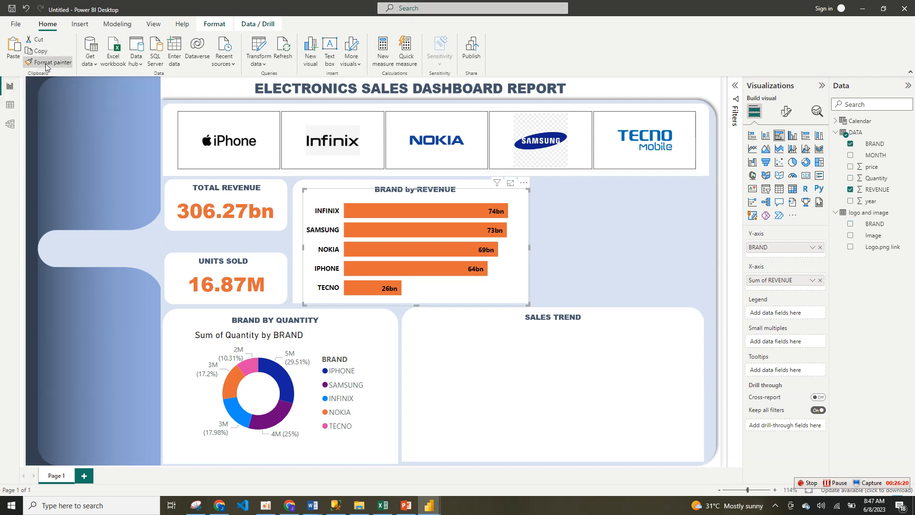
pyautogui.click(292, 332)
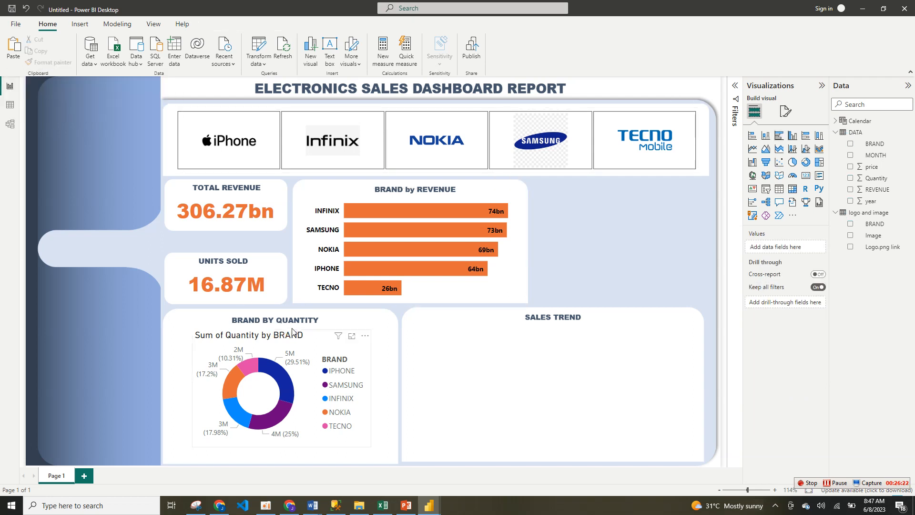
pyautogui.click(368, 353)
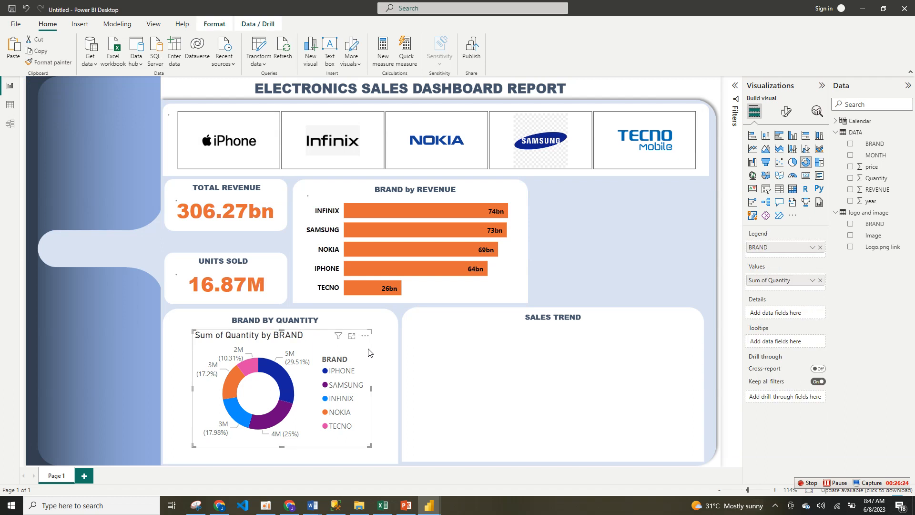
# Step: Set the donut chart's detail label contents to Data value
pyautogui.click(786, 111)
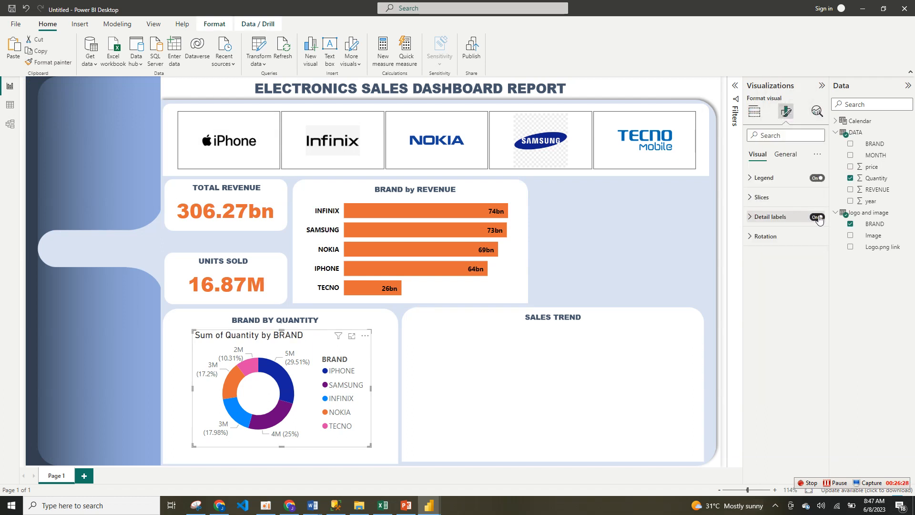
pyautogui.click(794, 219)
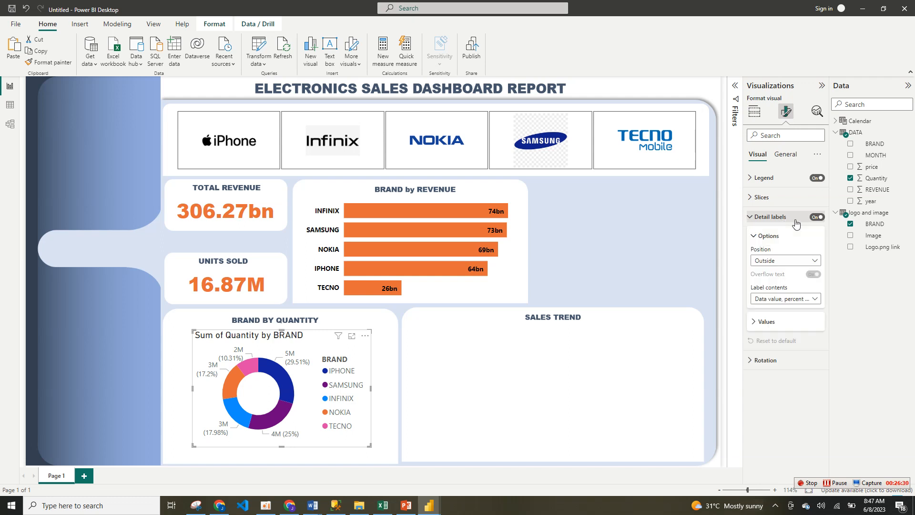
pyautogui.click(813, 299)
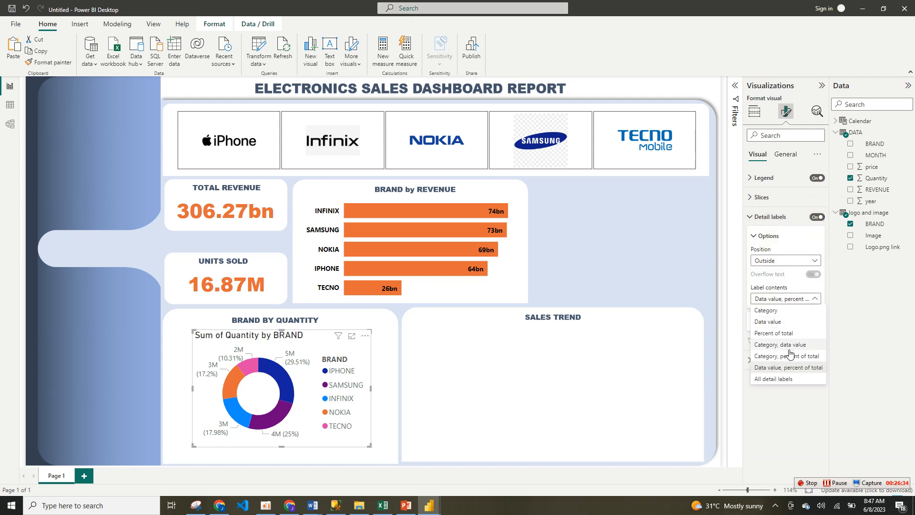
pyautogui.click(776, 322)
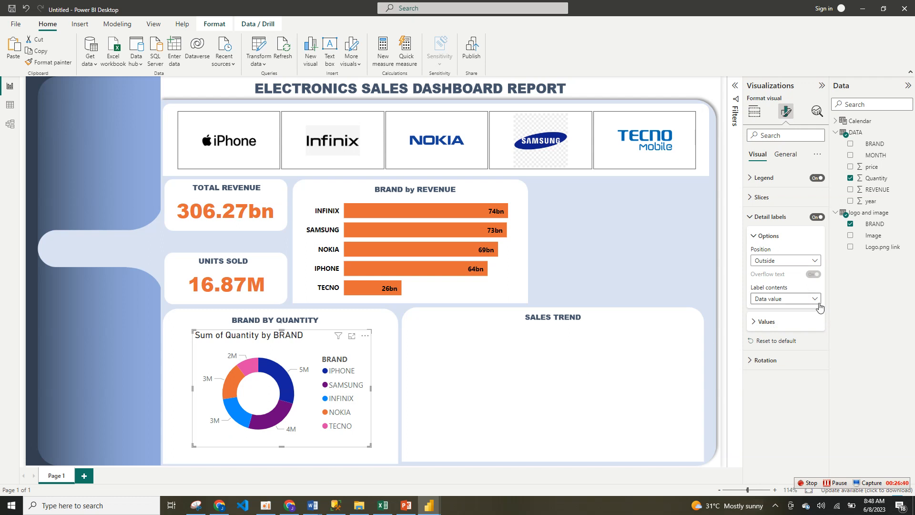
# Step: Make the donut chart's detail label values black and bold, and set them to 1 decimal place
pyautogui.click(785, 327)
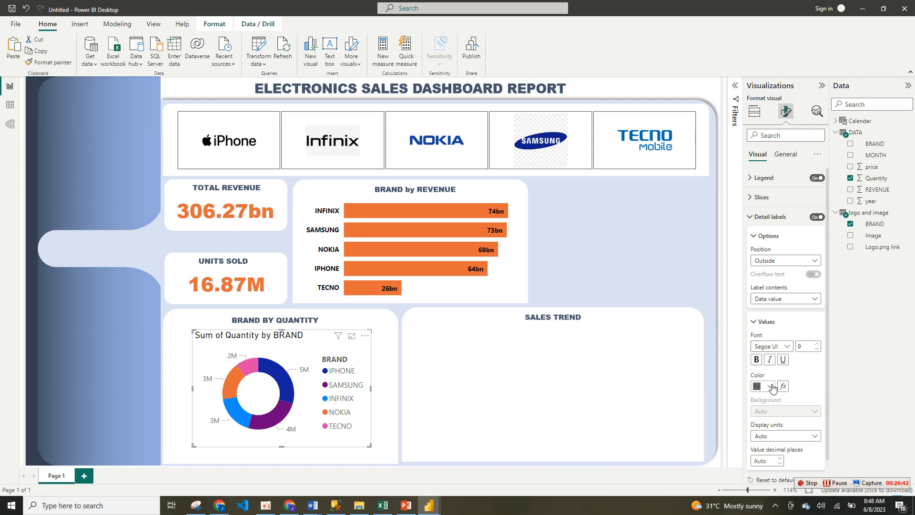
pyautogui.click(770, 386)
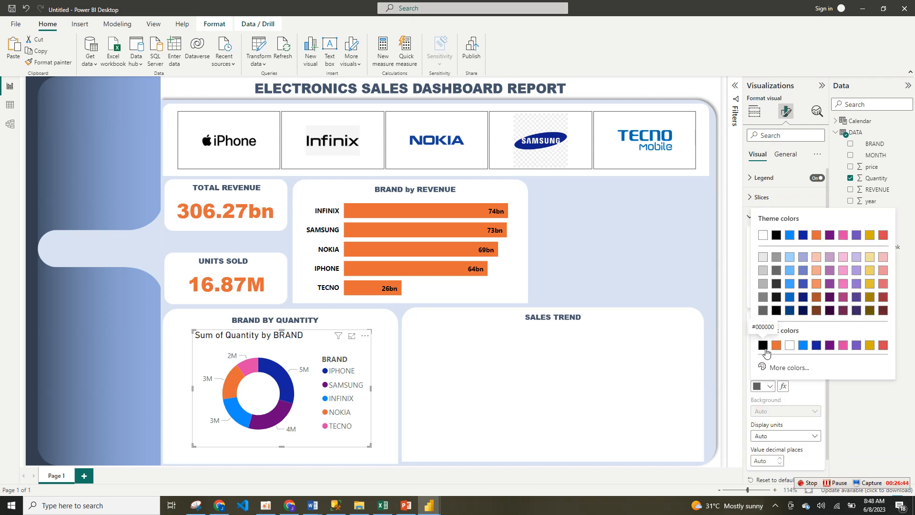
pyautogui.click(765, 348)
pyautogui.click(755, 360)
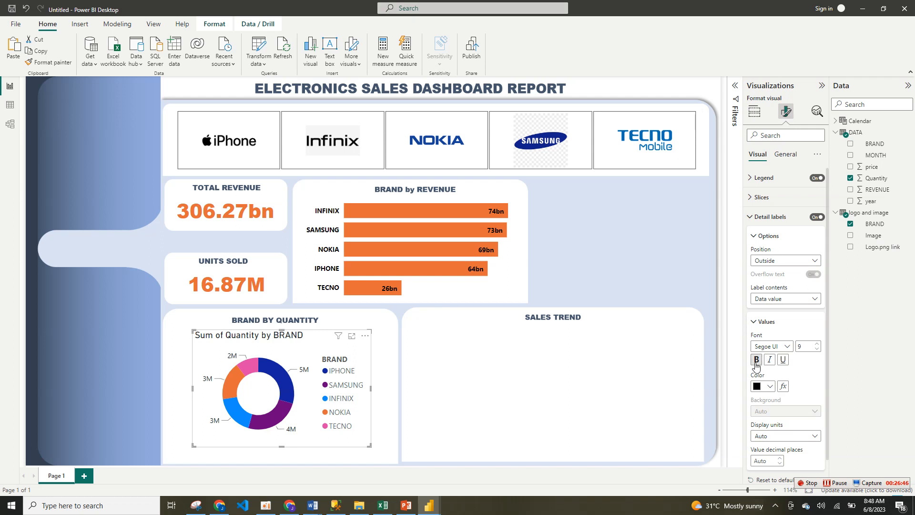
pyautogui.click(793, 437)
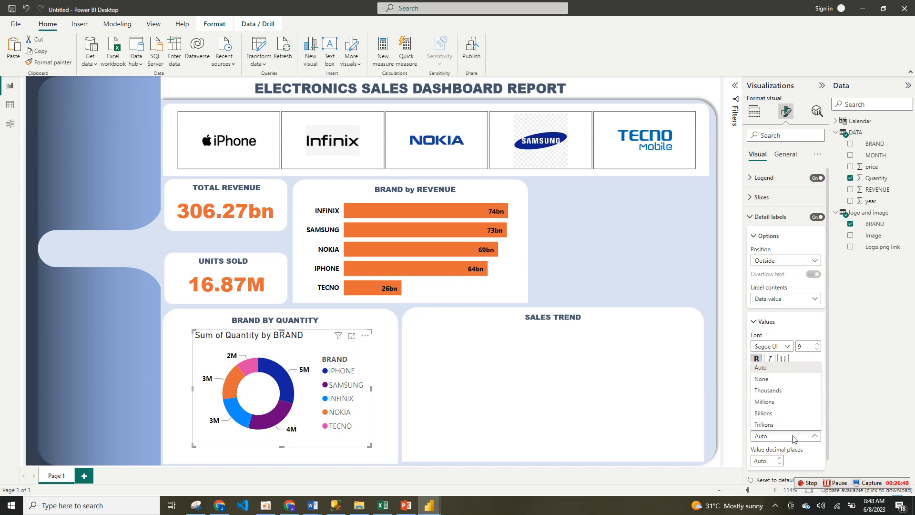
pyautogui.click(780, 460)
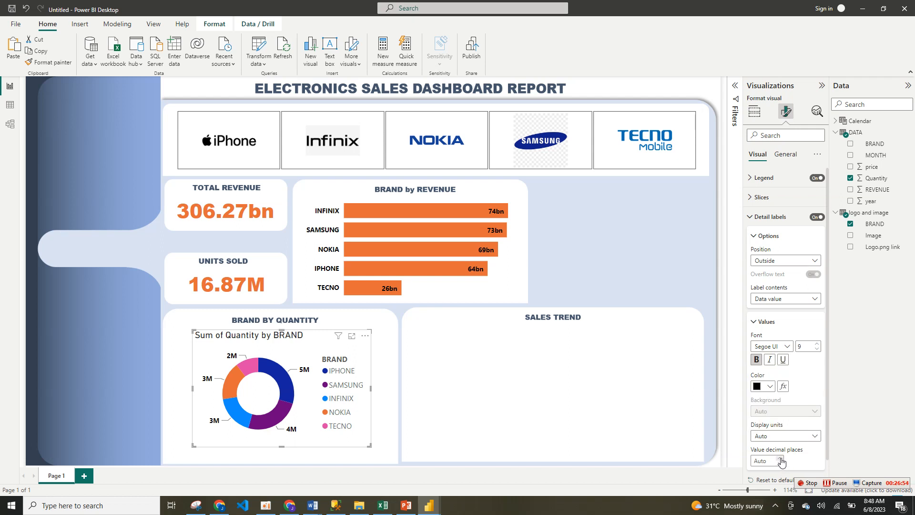
pyautogui.click(781, 459)
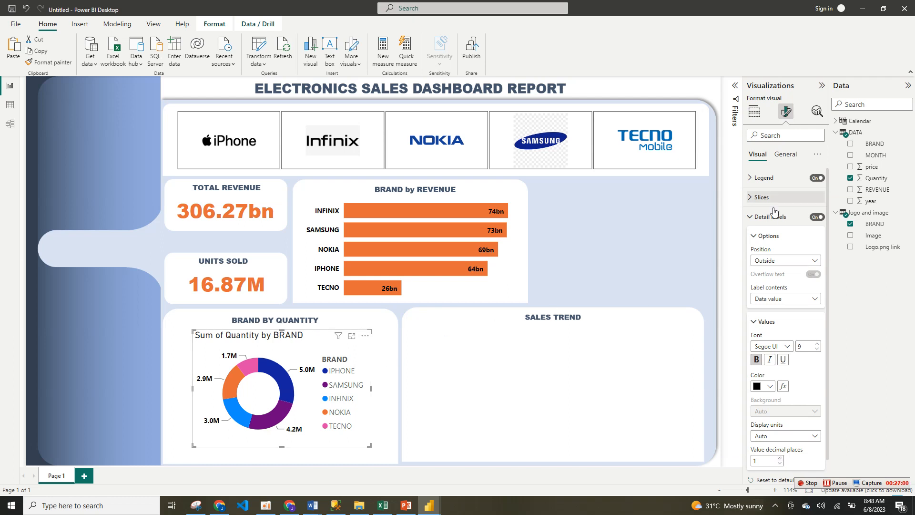
# Step: Turn off the title of the donut chart's legend
pyautogui.click(790, 180)
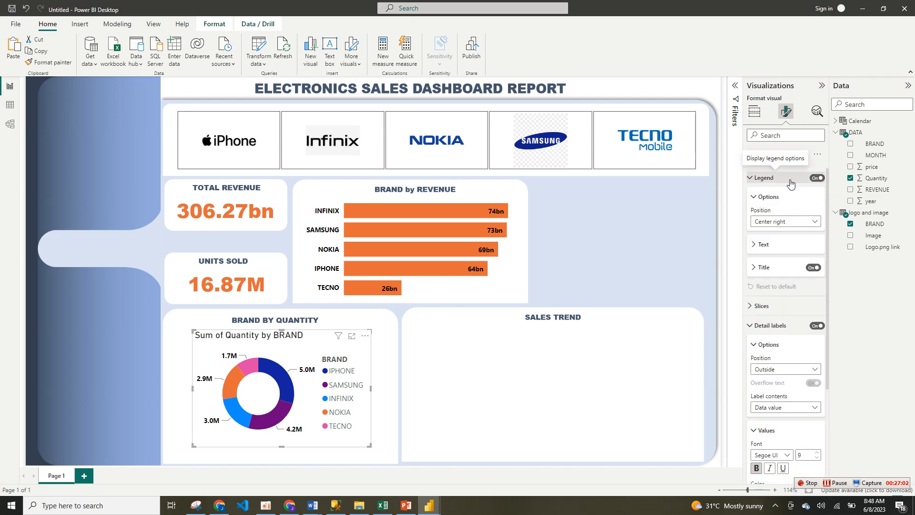
pyautogui.click(812, 267)
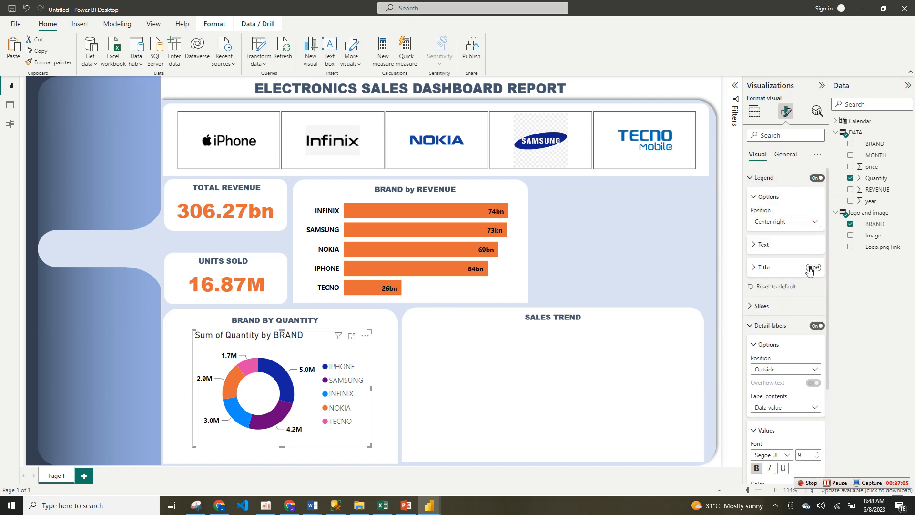
# Step: Make the donut chart's legend text black and bold
pyautogui.click(787, 250)
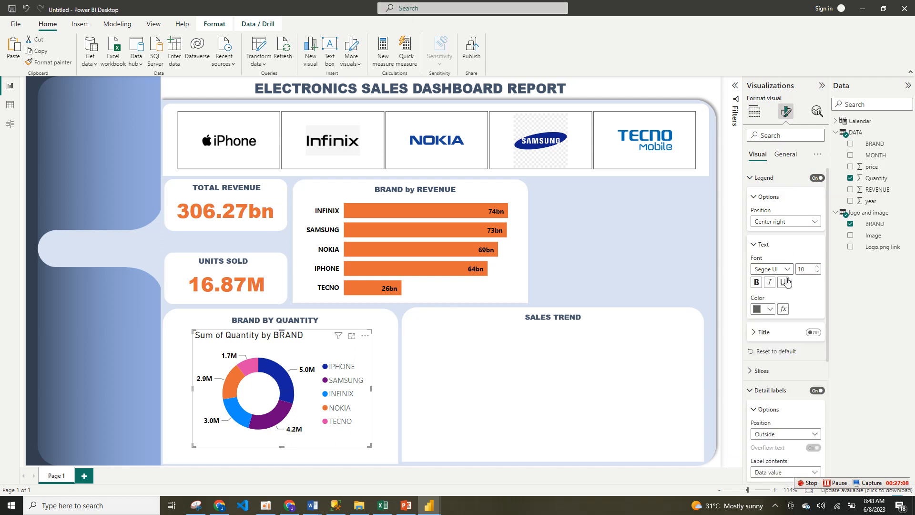
pyautogui.click(773, 311)
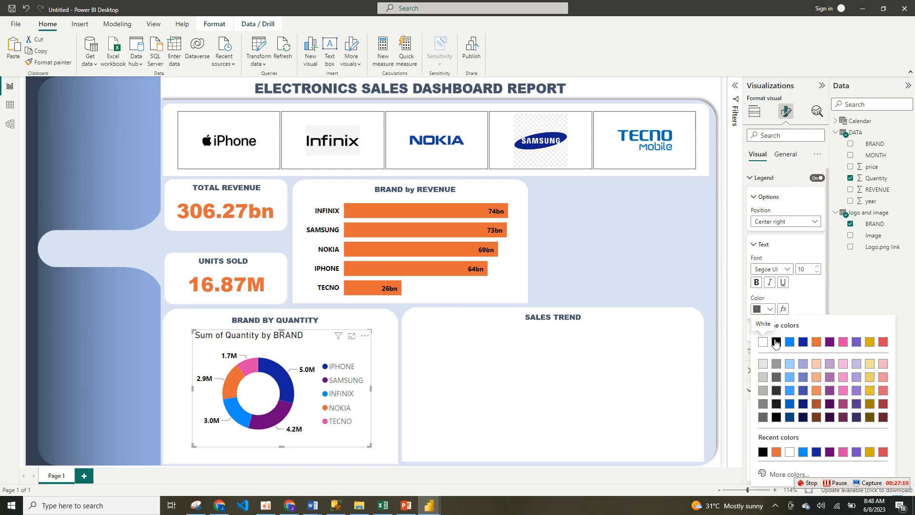
pyautogui.click(776, 343)
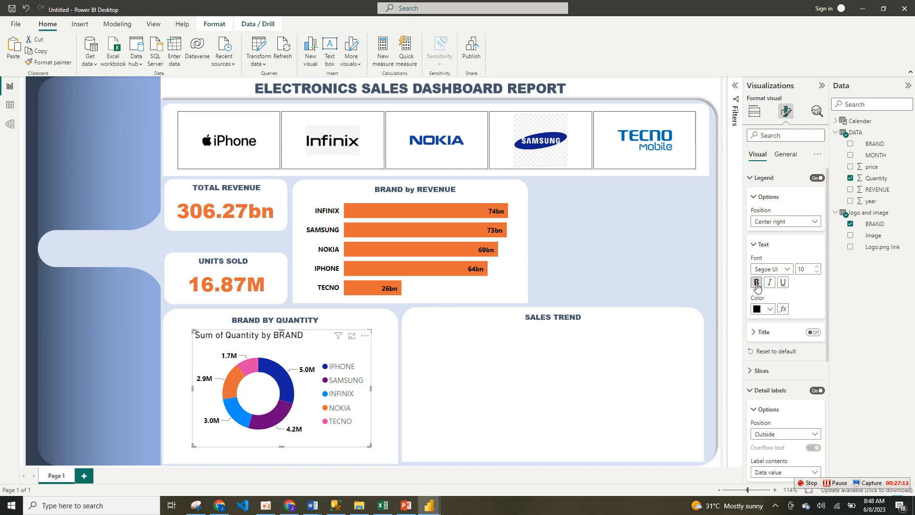
pyautogui.click(757, 283)
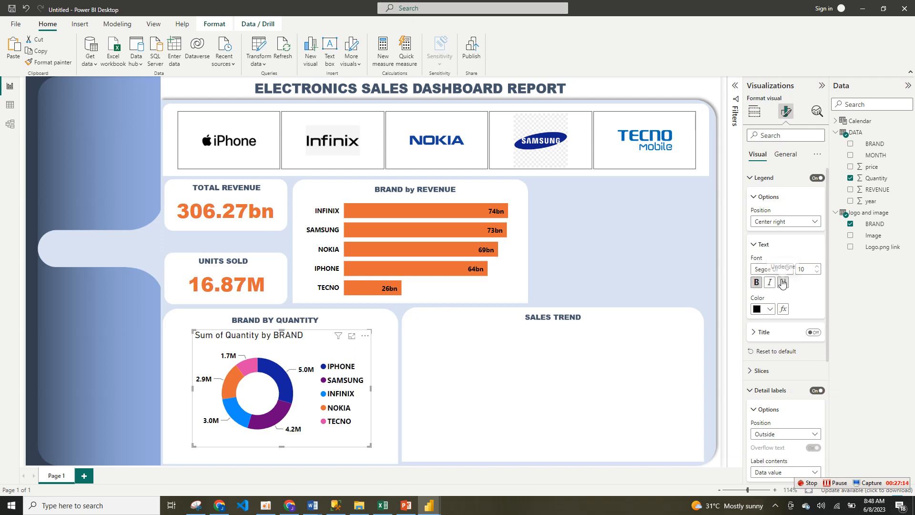
pyautogui.click(759, 245)
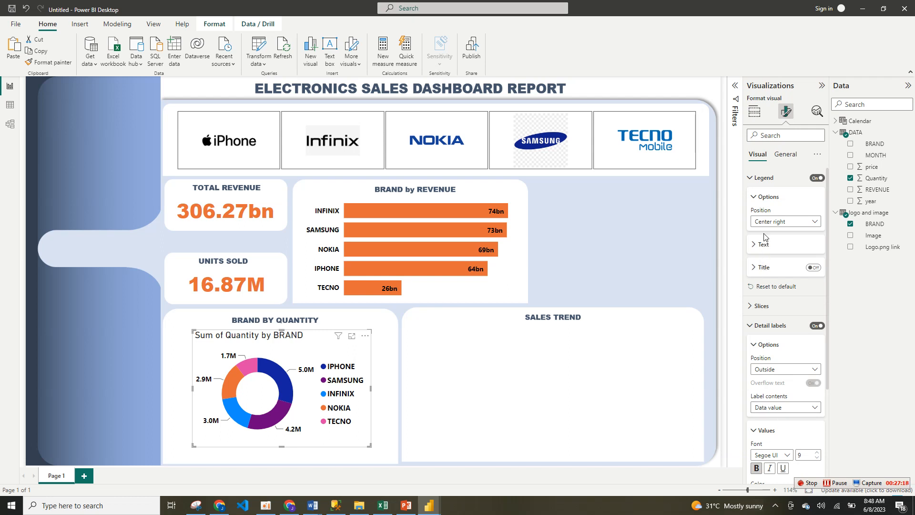
pyautogui.click(760, 195)
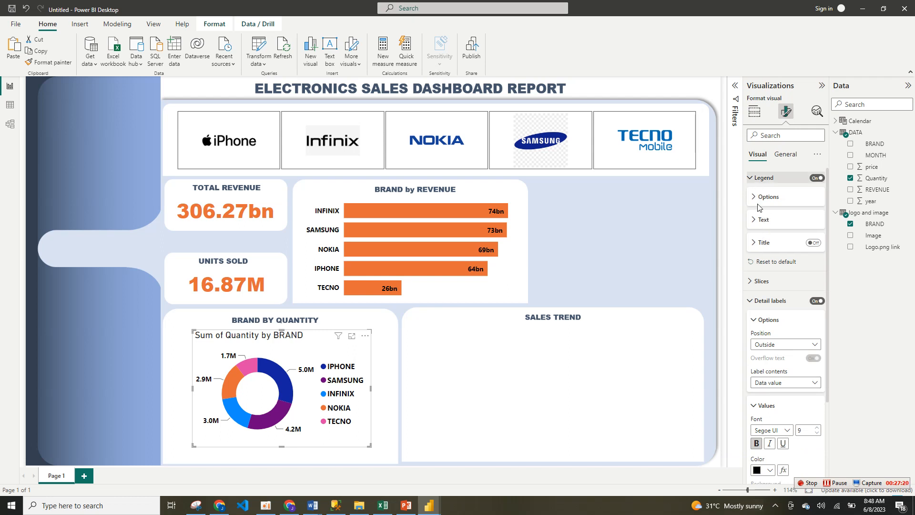
pyautogui.click(762, 177)
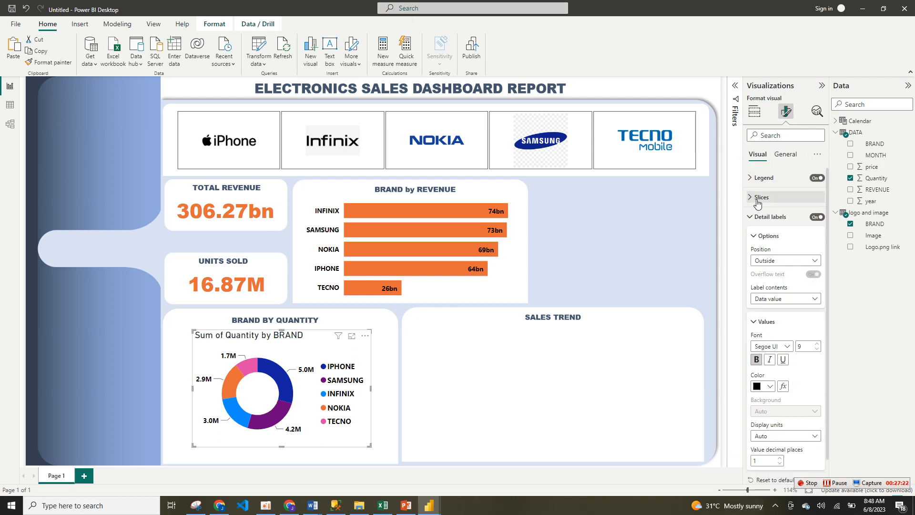
pyautogui.click(760, 197)
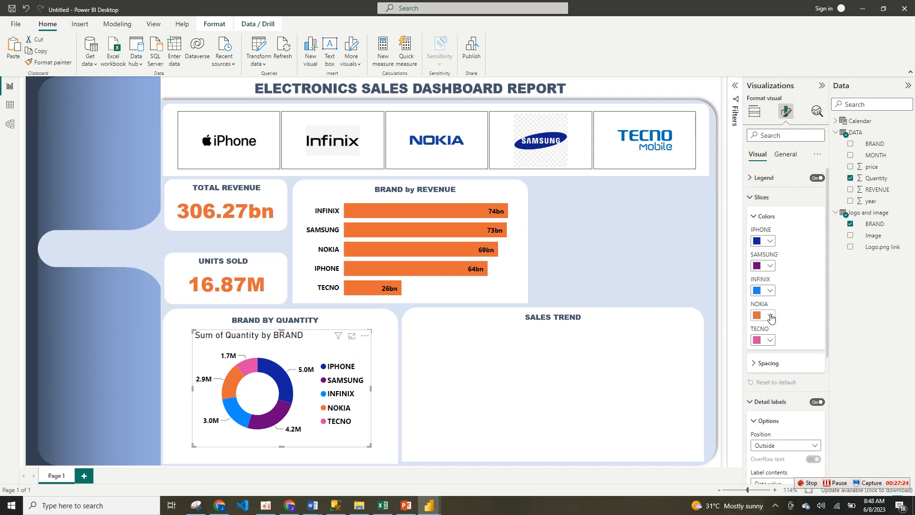
pyautogui.click(759, 218)
pyautogui.click(753, 199)
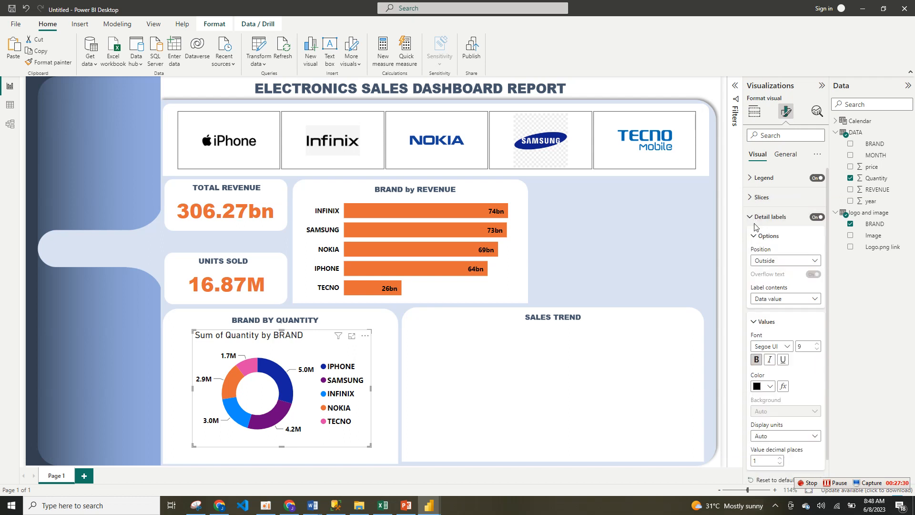
pyautogui.click(754, 222)
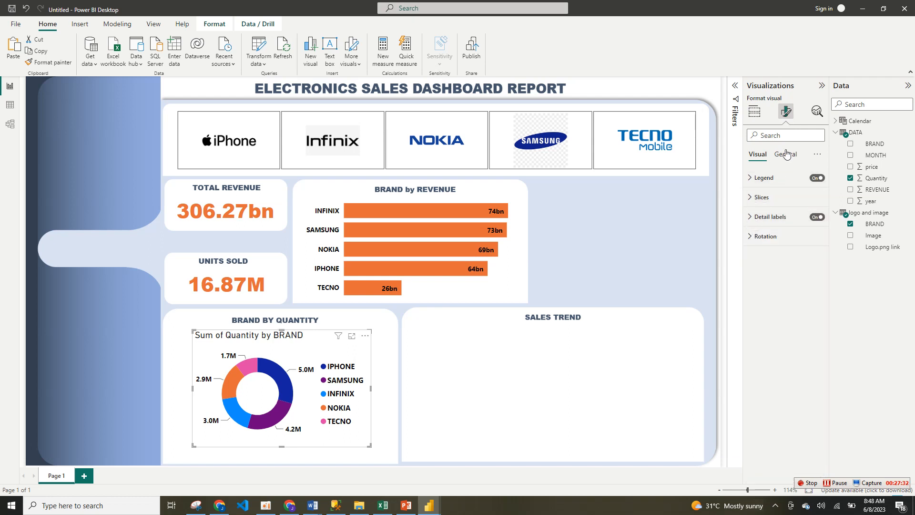
# Step: Turn off the donut chart's title and its background
pyautogui.click(785, 154)
pyautogui.click(799, 198)
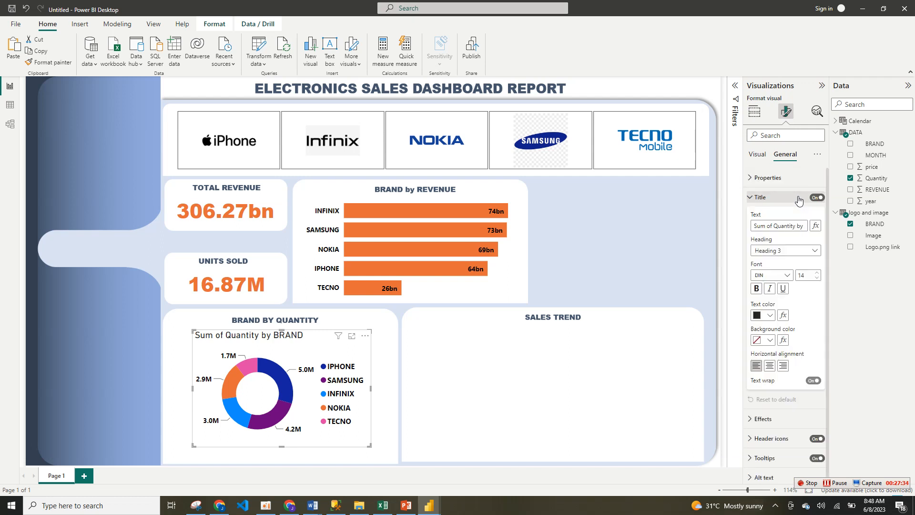
pyautogui.click(818, 199)
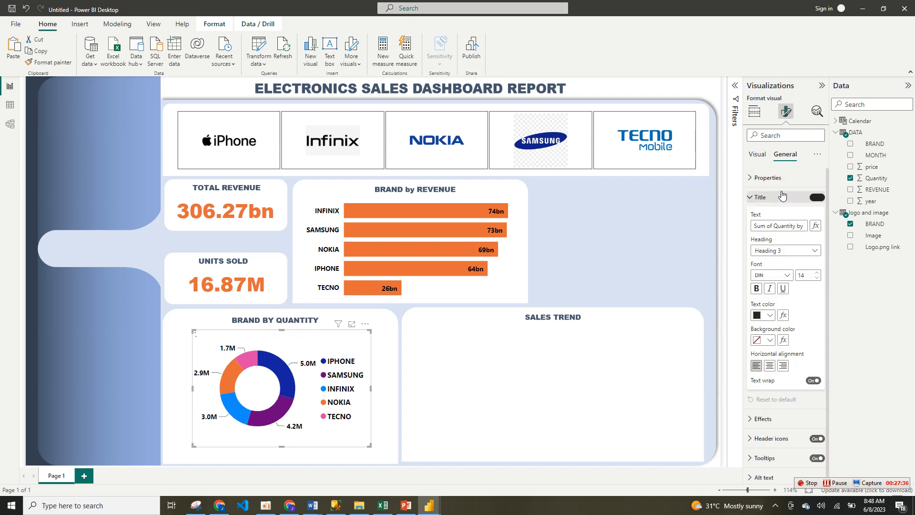
pyautogui.click(761, 199)
pyautogui.click(782, 215)
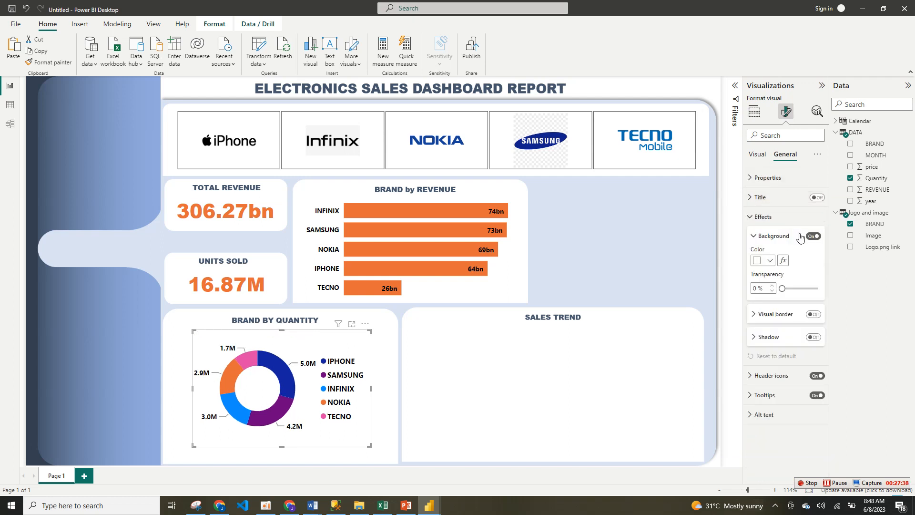
pyautogui.click(813, 236)
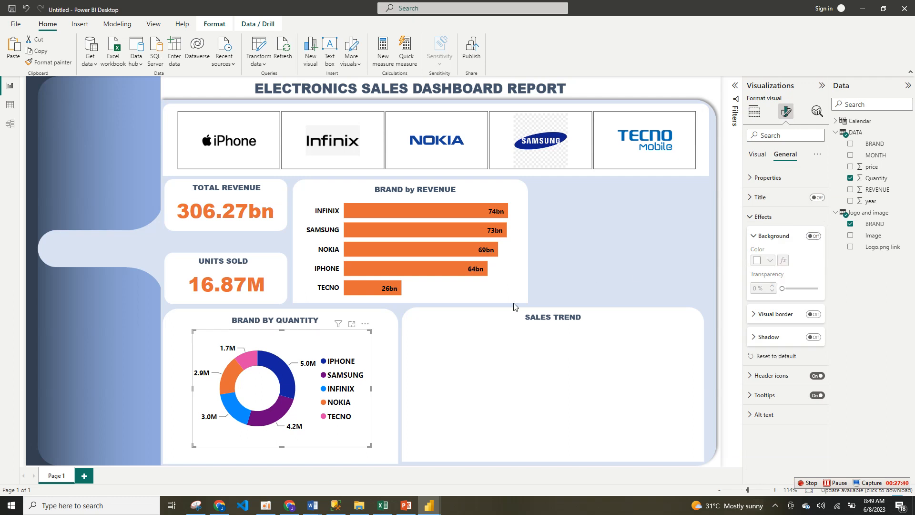
# Step: Enlarge the donut chart on both sides and downward to fill the BRAND BY QUANTITY card, then deselect it
pyautogui.click(406, 351)
pyautogui.click(365, 443)
pyautogui.moveTo(367, 445); pyautogui.dragTo(395, 453)
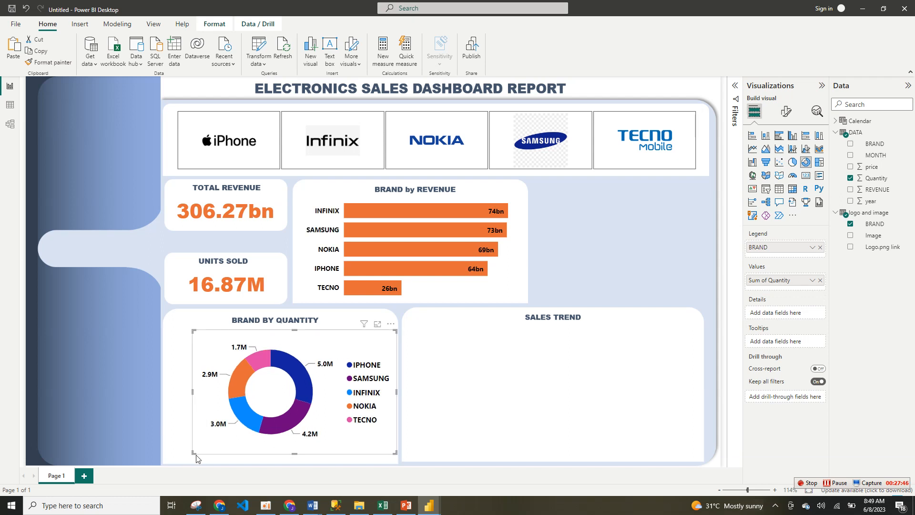
pyautogui.moveTo(193, 453); pyautogui.dragTo(169, 456)
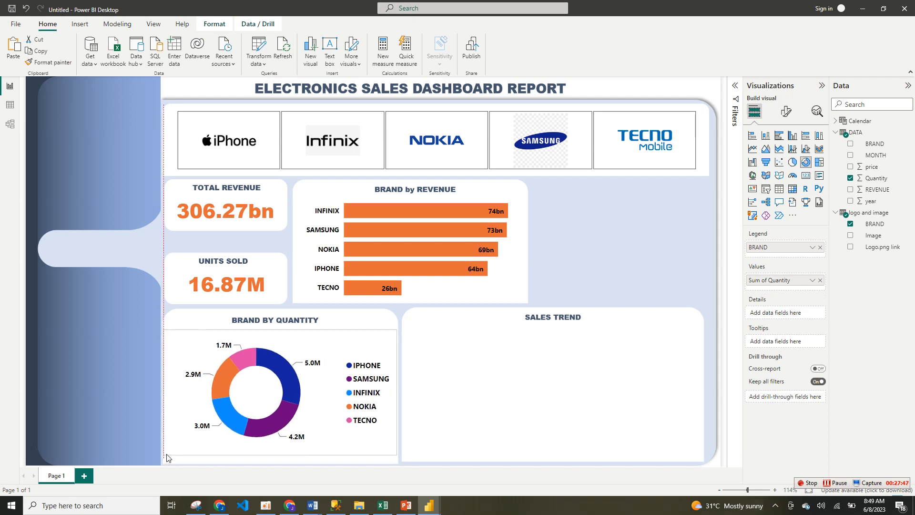
pyautogui.click(423, 437)
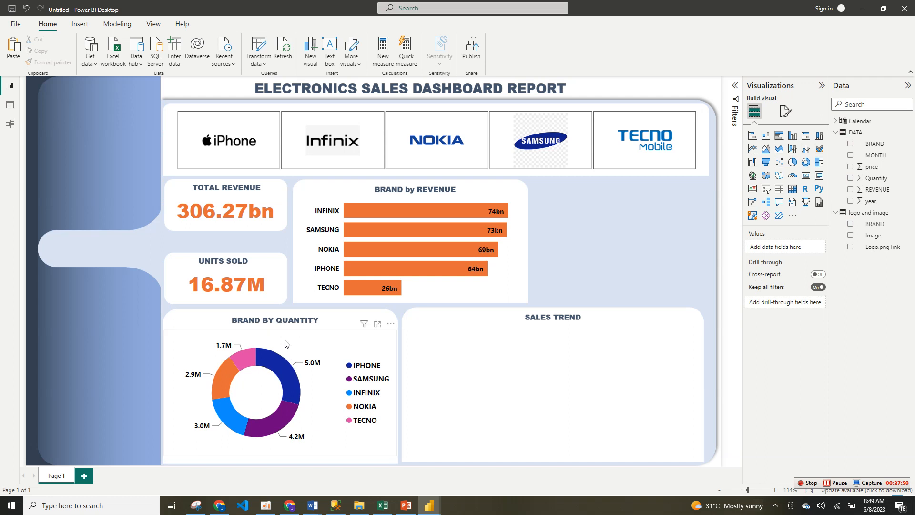
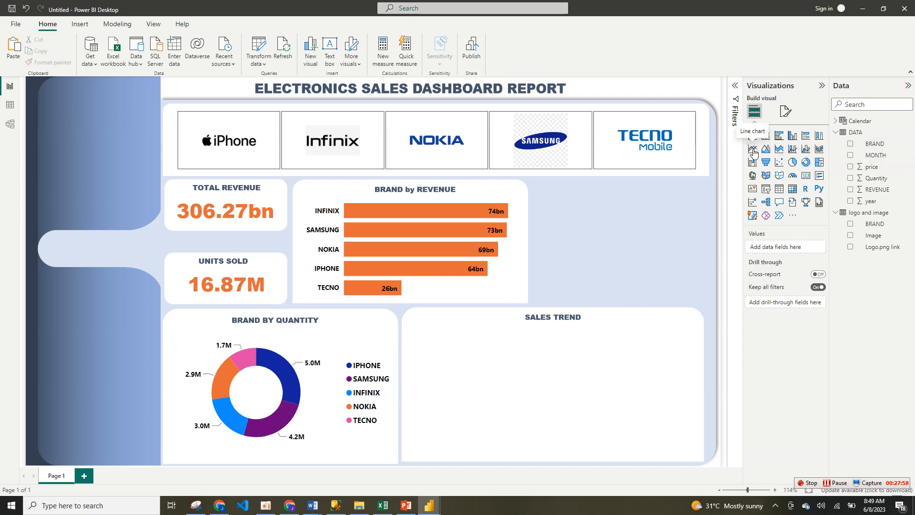
# Step: Add a line chart, place it in the SALES TREND card and enlarge it to fill most of the card
pyautogui.click(752, 151)
pyautogui.moveTo(531, 191); pyautogui.dragTo(431, 343)
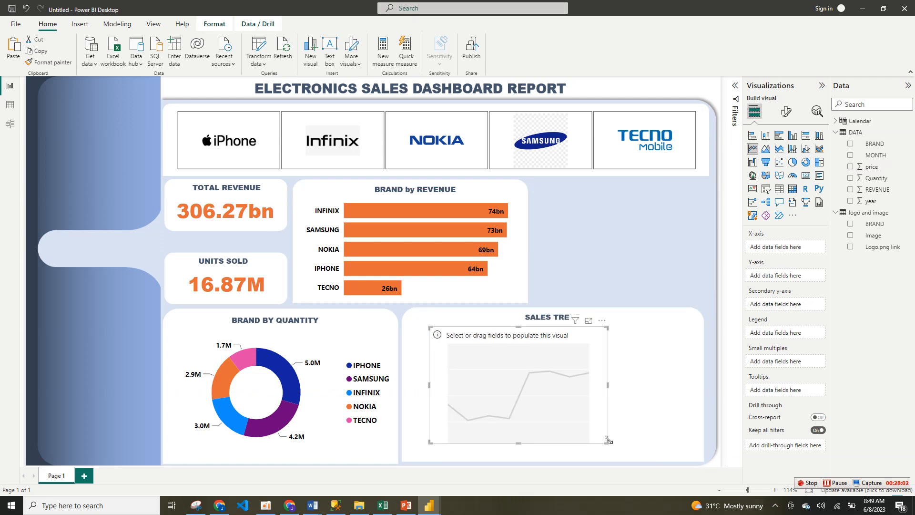
pyautogui.moveTo(608, 440); pyautogui.dragTo(686, 453)
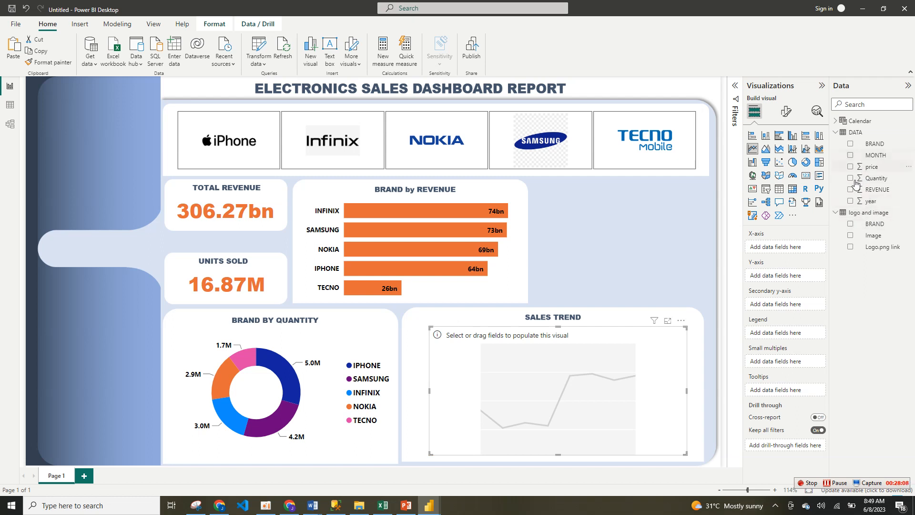
# Step: Plot the sum of price by the Calendar table's Month in the line chart and widen the chart slightly
pyautogui.click(853, 121)
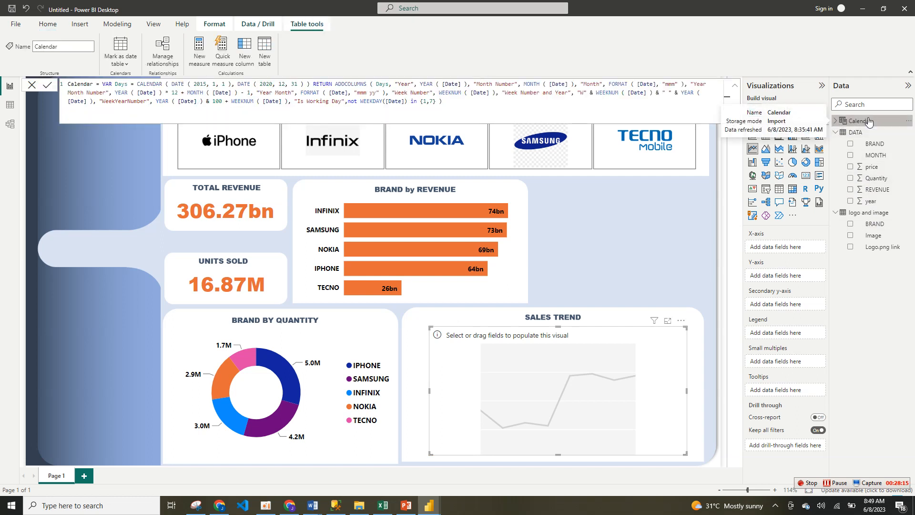
pyautogui.click(836, 121)
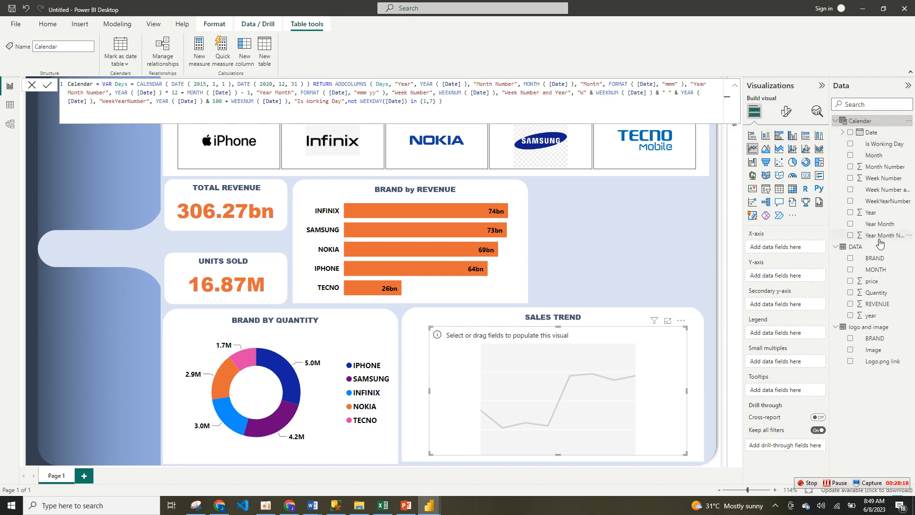
pyautogui.moveTo(865, 155); pyautogui.dragTo(778, 248)
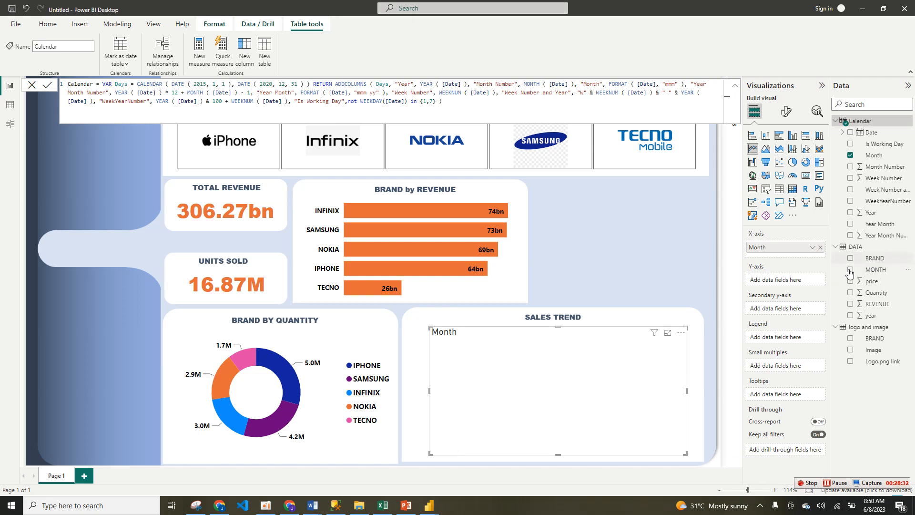
pyautogui.moveTo(866, 288); pyautogui.dragTo(776, 285)
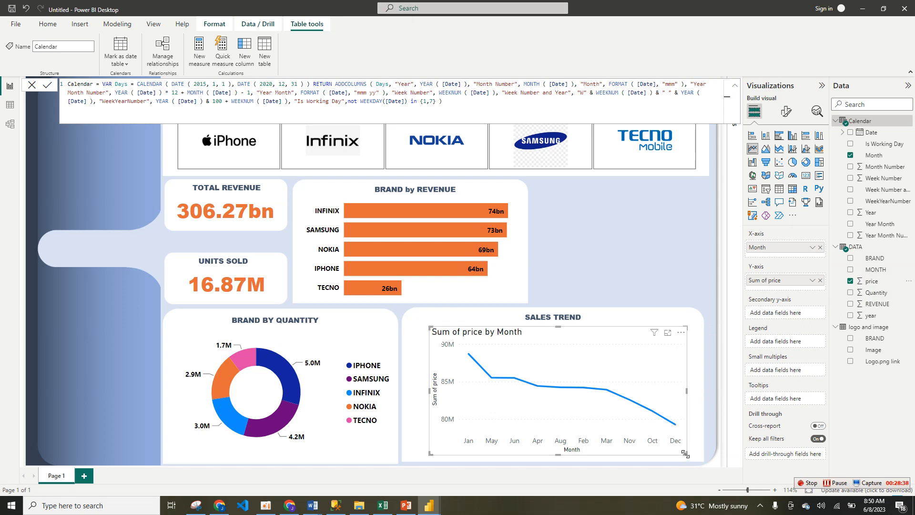
pyautogui.moveTo(685, 453); pyautogui.dragTo(697, 455)
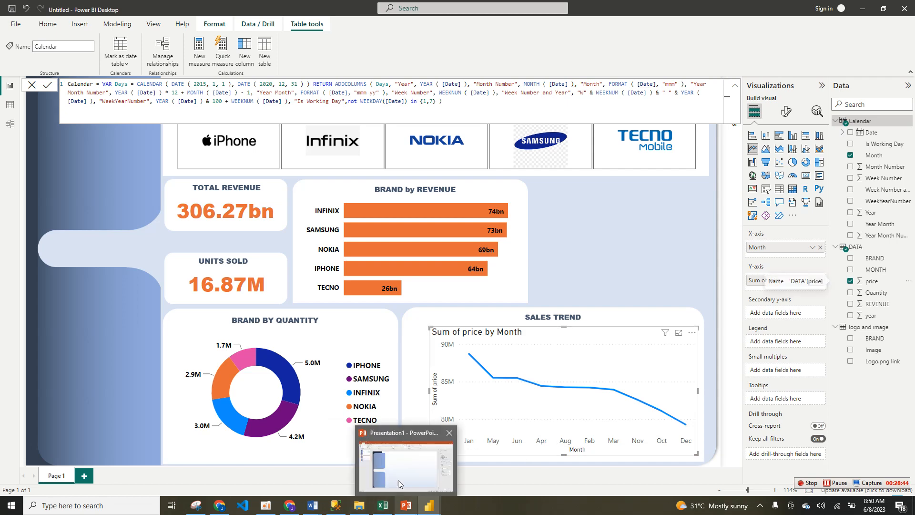
# Step: Check the sales trend in the finished dashboard file and give the new line chart diamond markers of 7 px
pyautogui.moveTo(423, 509)
pyautogui.click(378, 461)
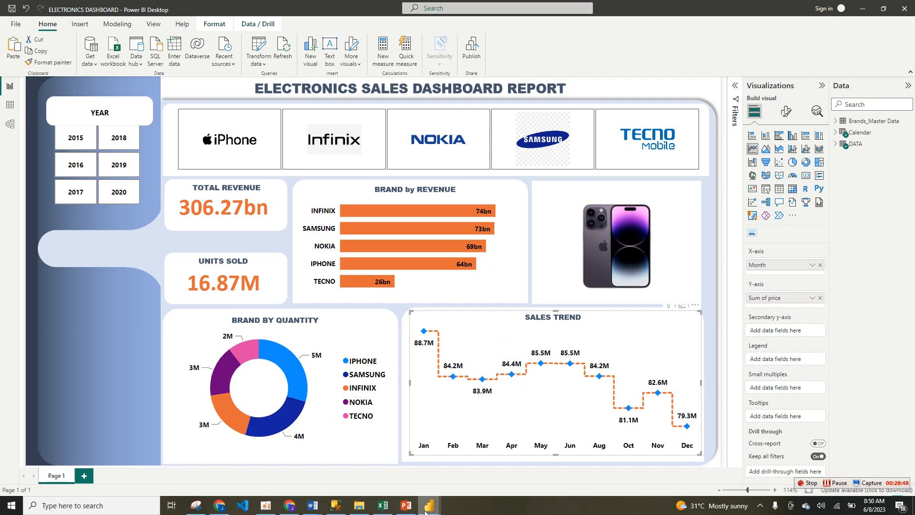
pyautogui.moveTo(425, 511)
pyautogui.click(465, 478)
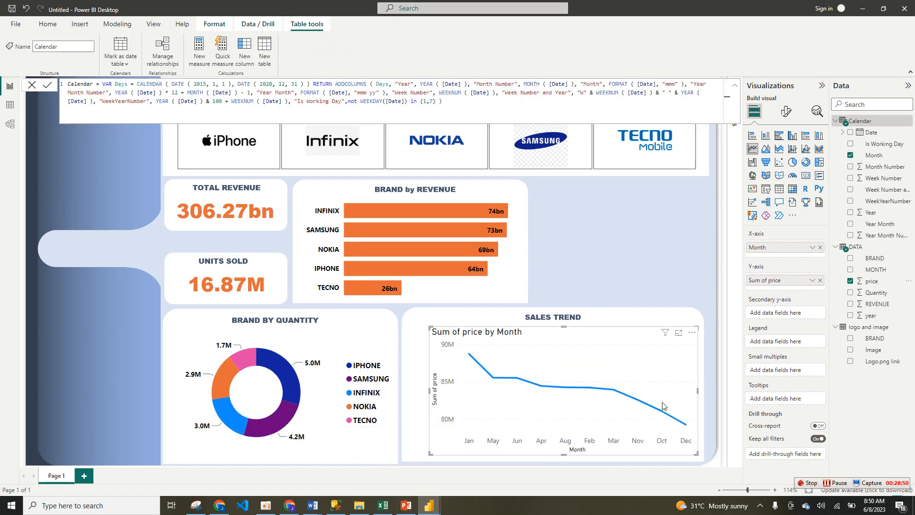
pyautogui.click(786, 111)
pyautogui.click(30, 89)
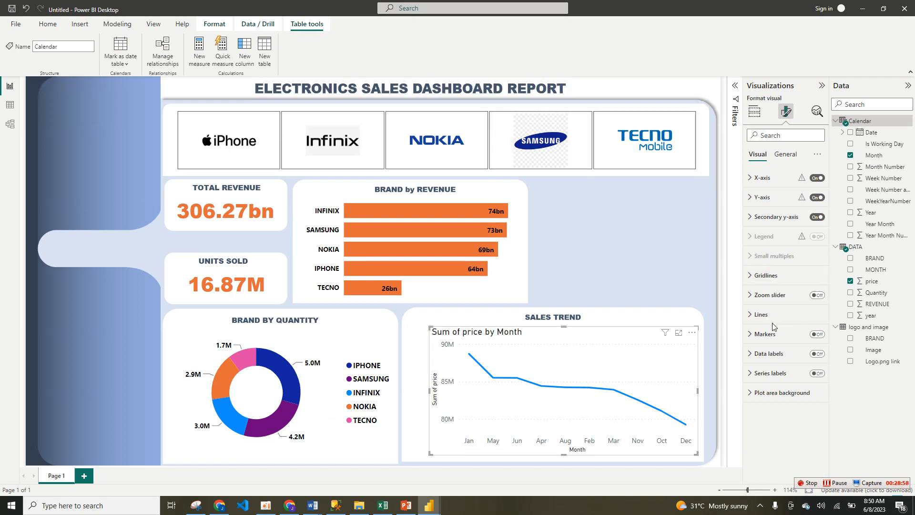
pyautogui.click(818, 335)
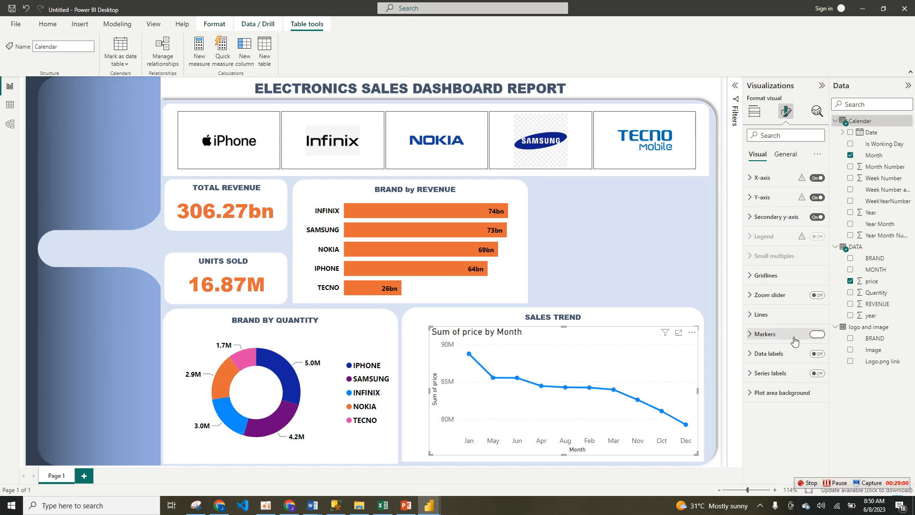
pyautogui.click(792, 340)
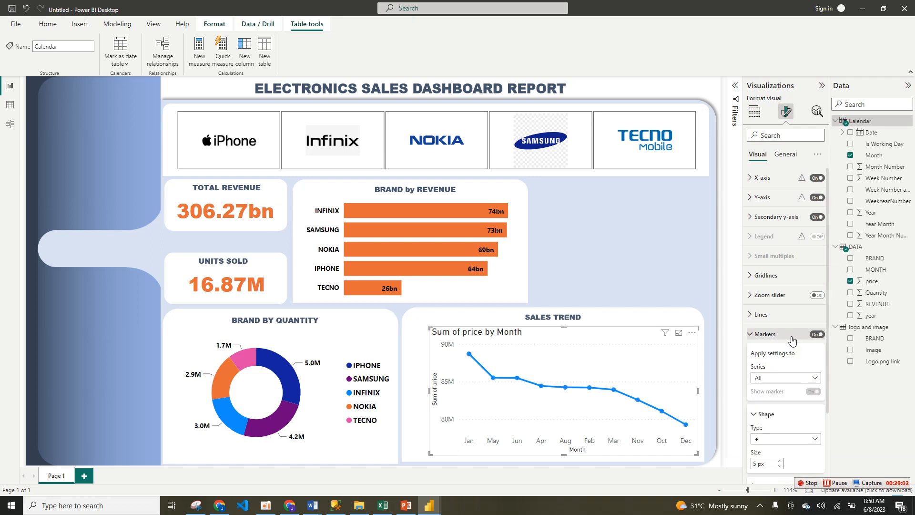
pyautogui.click(803, 438)
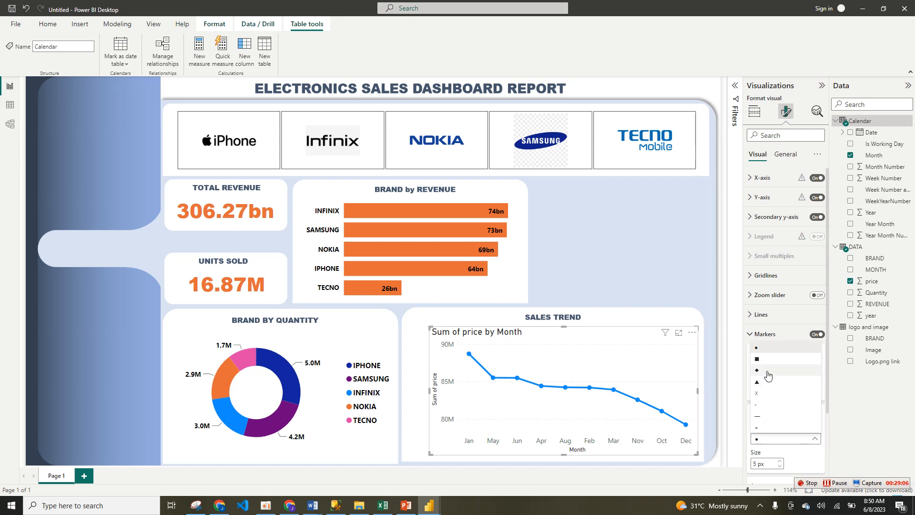
pyautogui.click(768, 374)
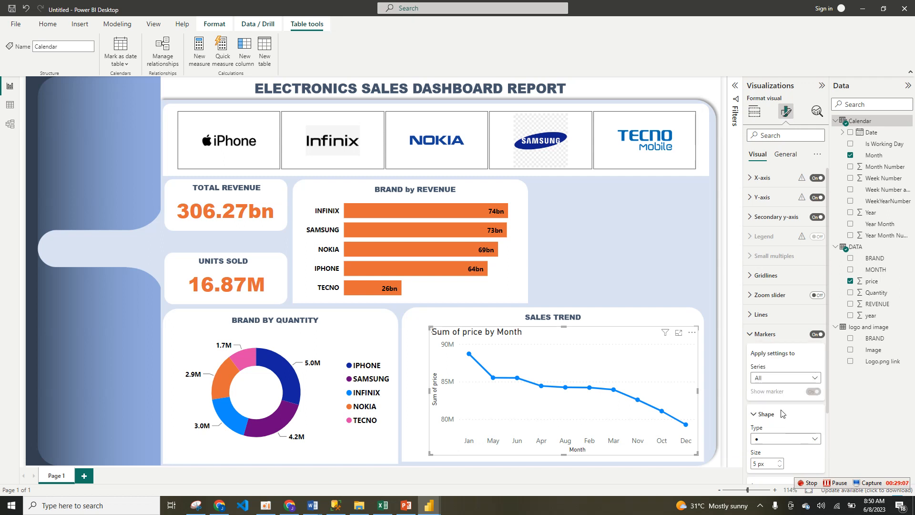
pyautogui.click(780, 465)
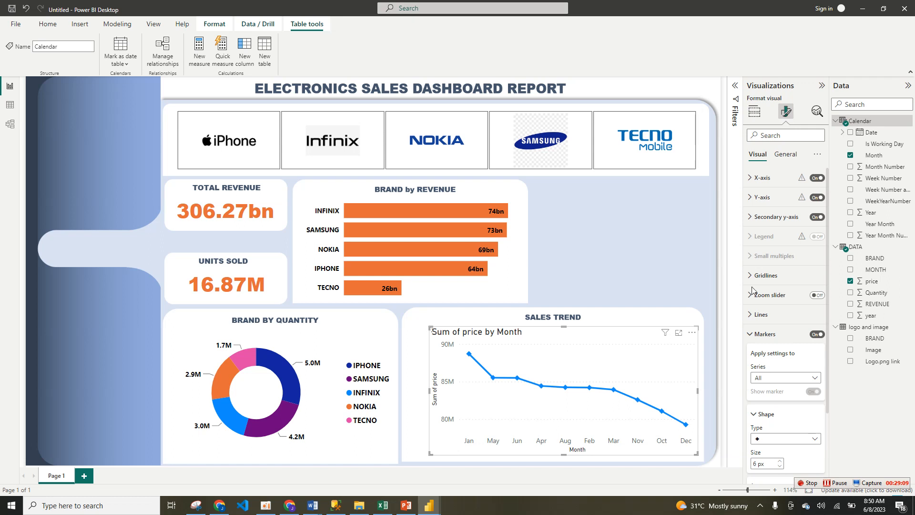
# Step: Set the sales trend line's style to Dashed and its Sum of price colour to orange
pyautogui.click(769, 316)
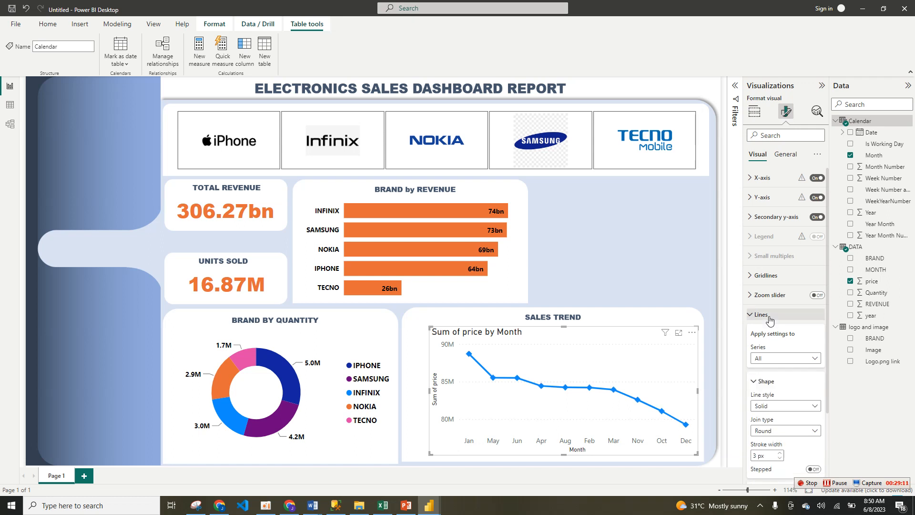
pyautogui.click(796, 406)
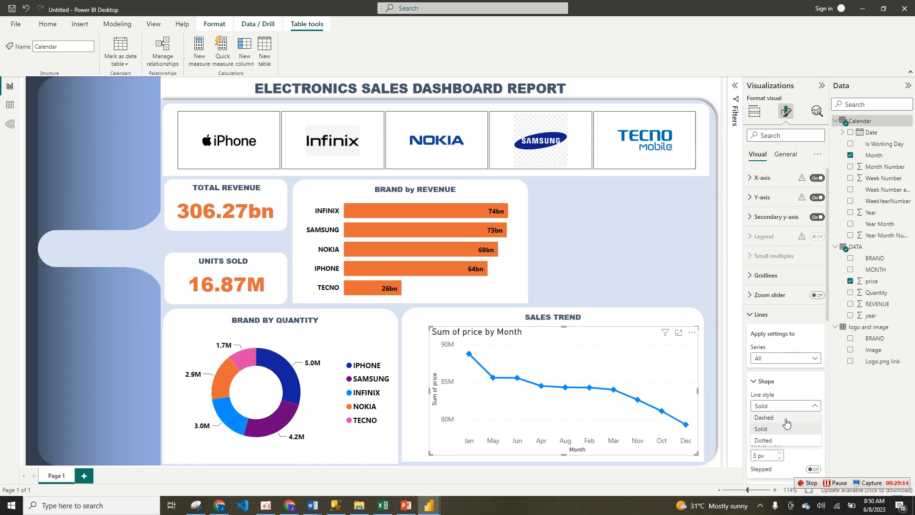
pyautogui.click(786, 420)
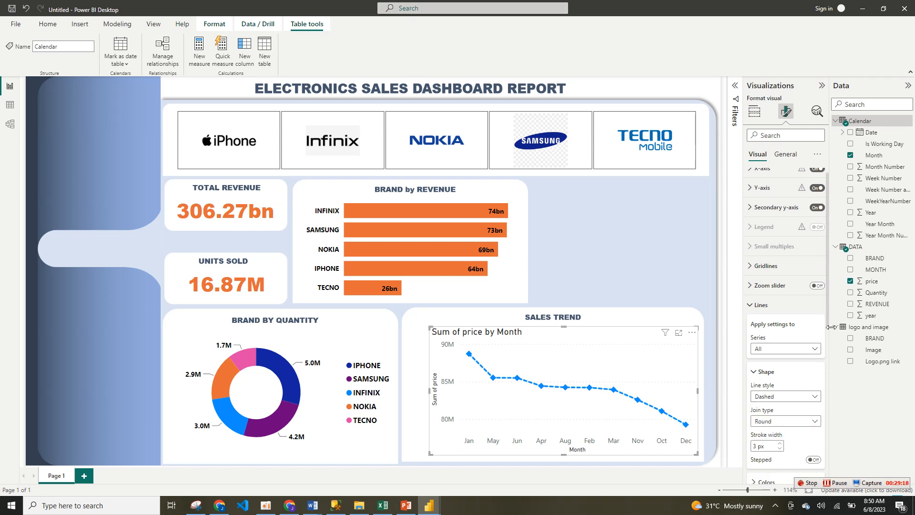
pyautogui.scroll(-3, 831, 377)
pyautogui.click(789, 349)
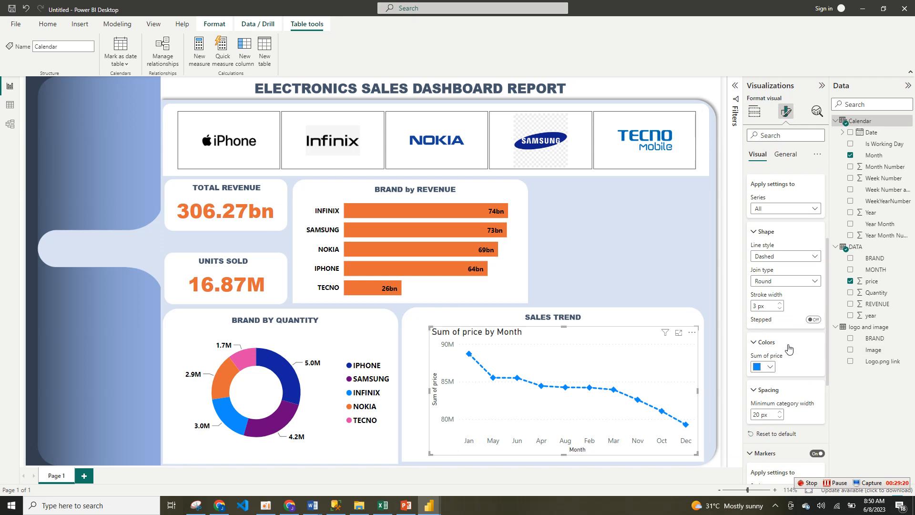
pyautogui.click(770, 367)
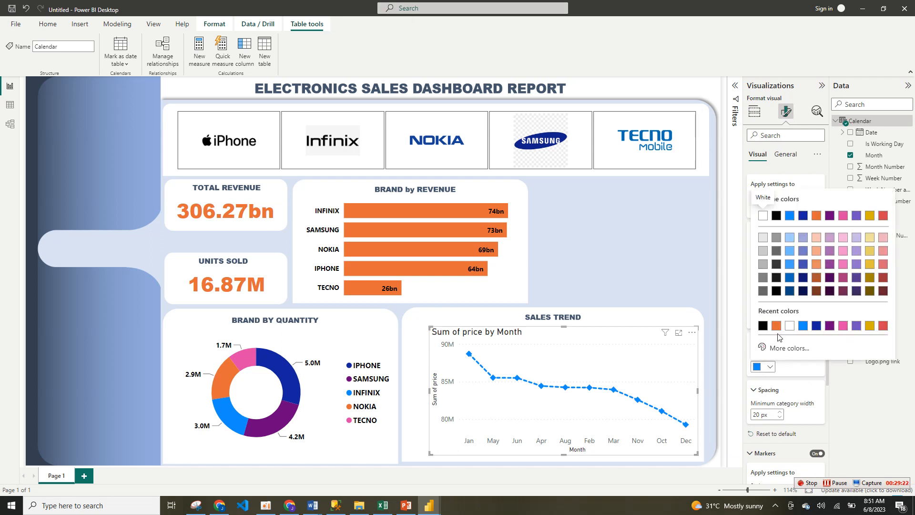
pyautogui.click(776, 326)
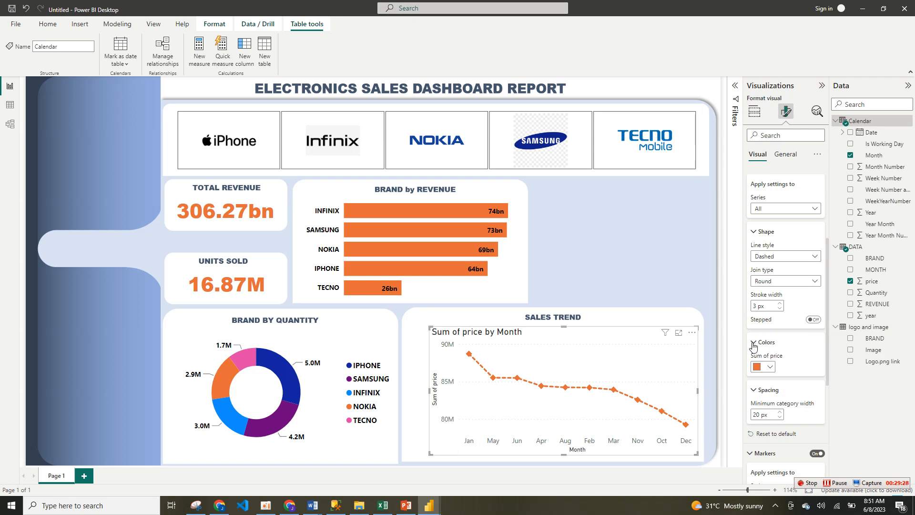
pyautogui.click(753, 343)
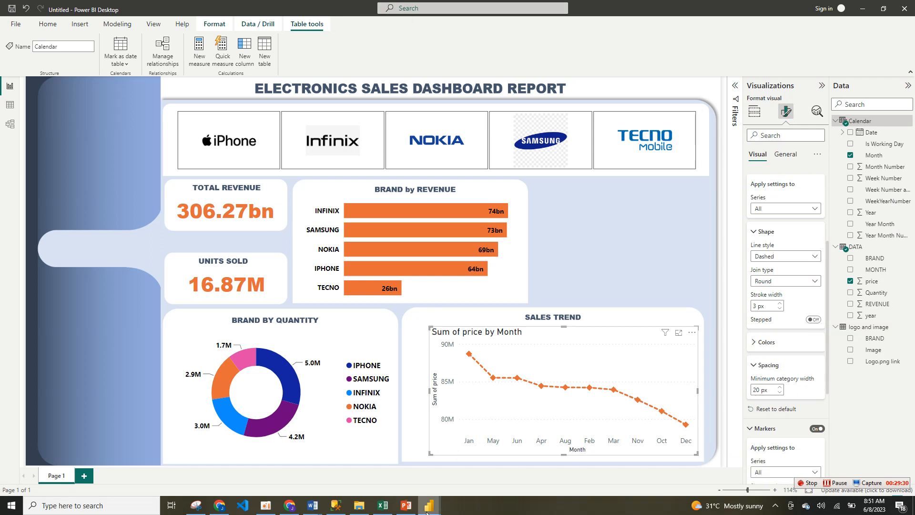
# Step: Set the default colour of the sales trend line's markers to bright blue
pyautogui.moveTo(428, 507)
pyautogui.moveTo(402, 484)
pyautogui.scroll(-3, 791, 300)
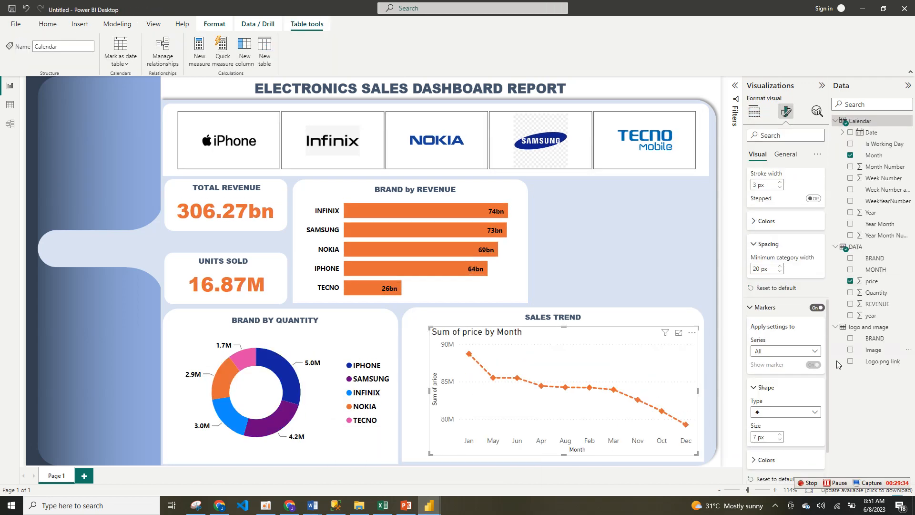
pyautogui.click(774, 292)
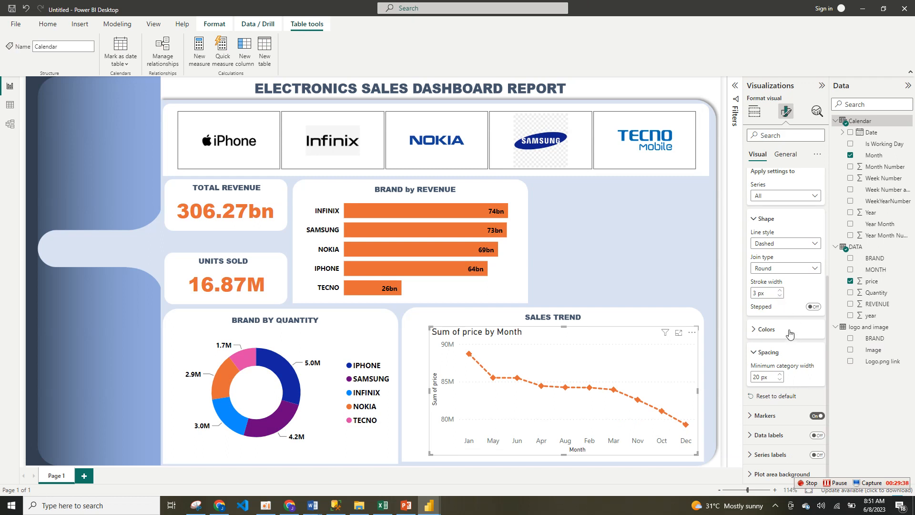
pyautogui.click(798, 416)
pyautogui.scroll(-3, 827, 352)
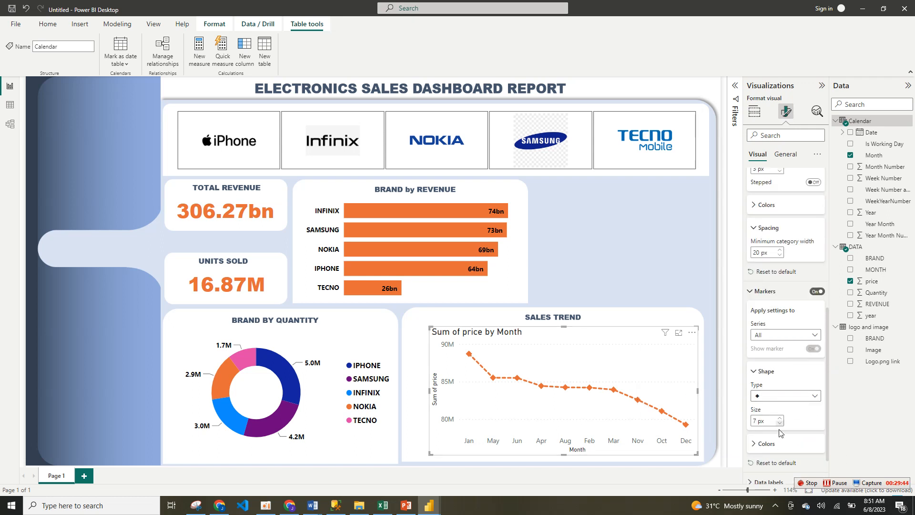
pyautogui.click(782, 445)
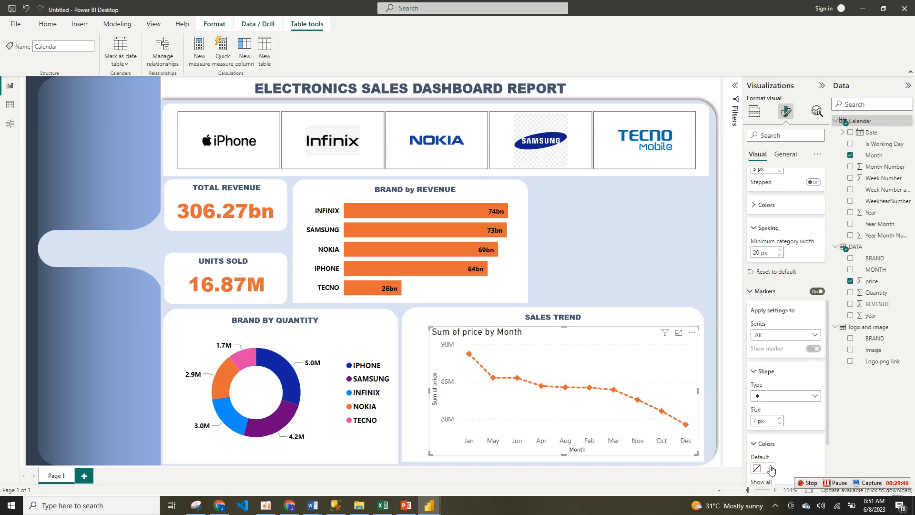
pyautogui.click(769, 468)
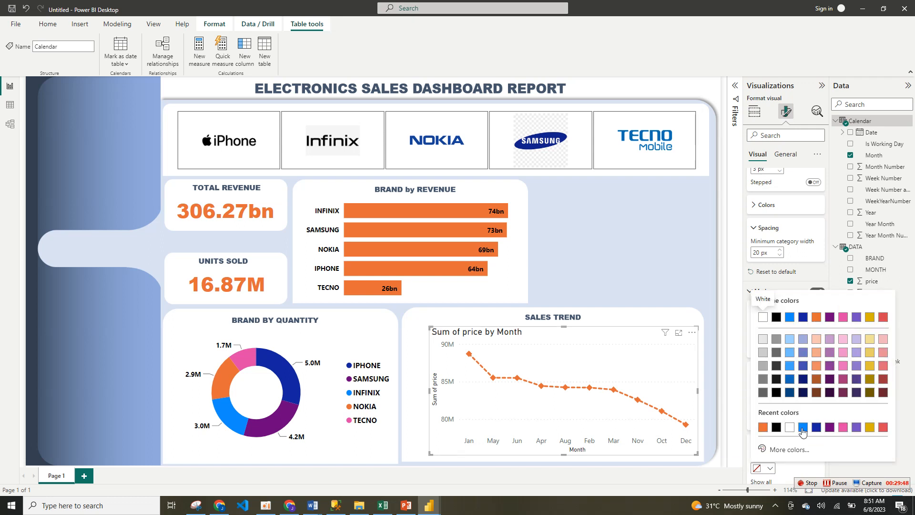
pyautogui.click(803, 427)
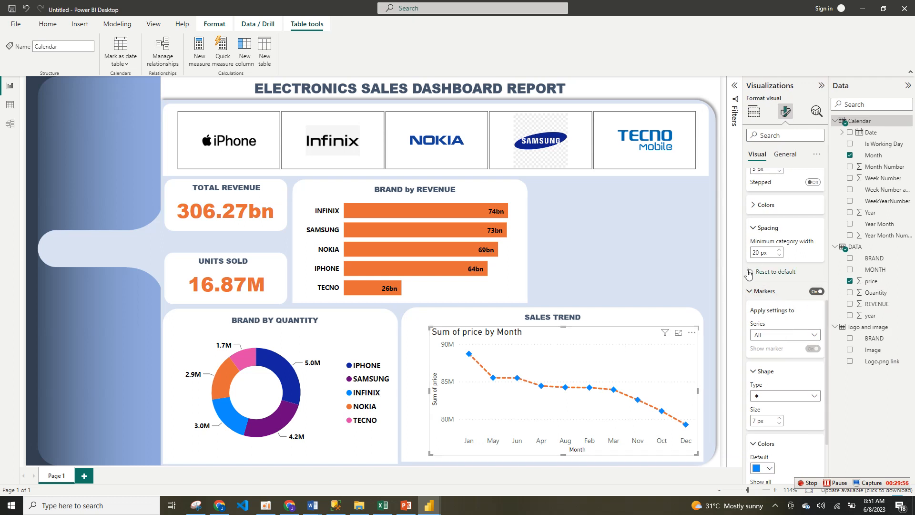
pyautogui.click(751, 291)
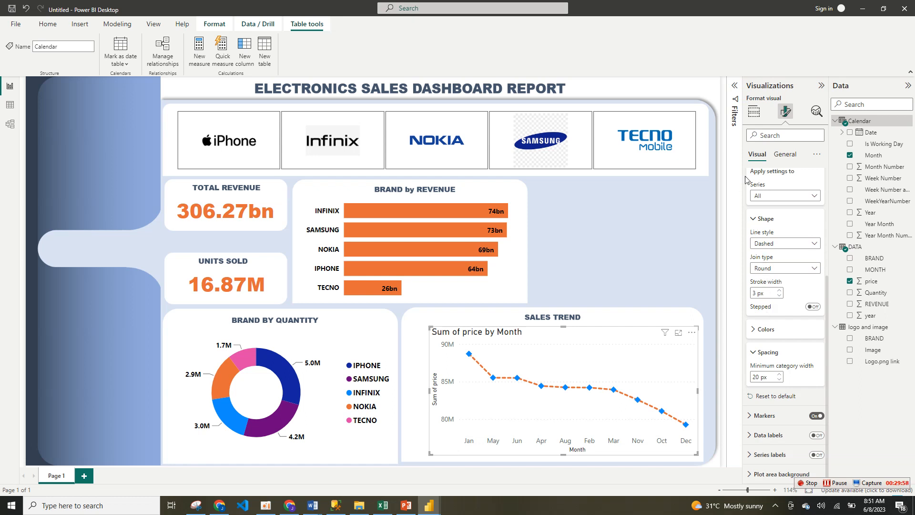
# Step: Review the shape and spacing settings for the sales trend line
pyautogui.click(755, 219)
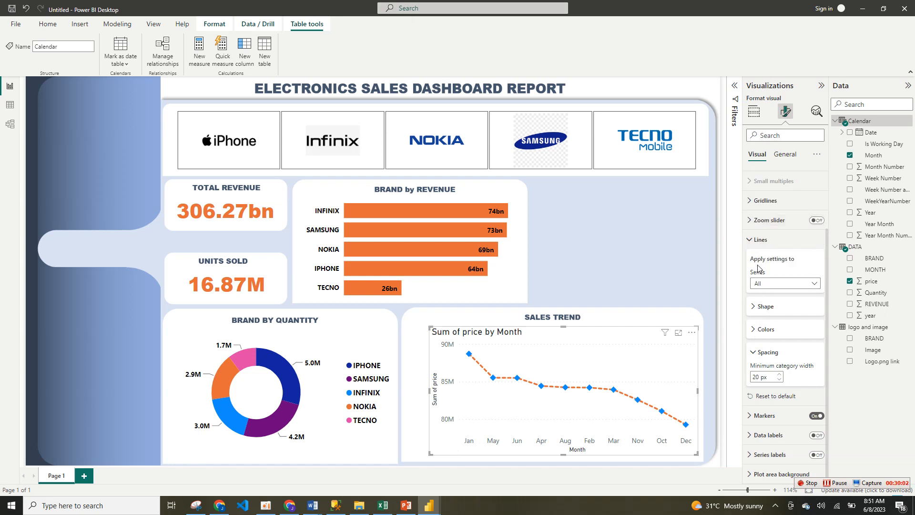
pyautogui.click(758, 239)
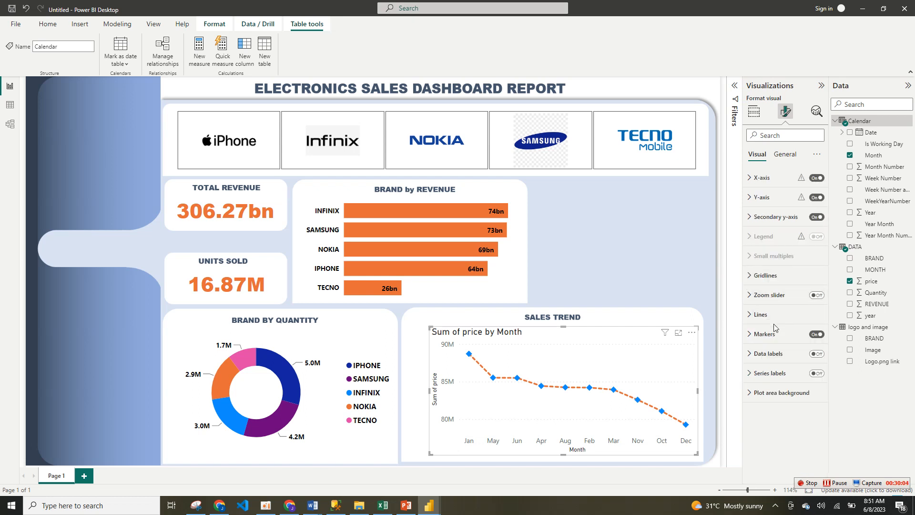
pyautogui.click(776, 318)
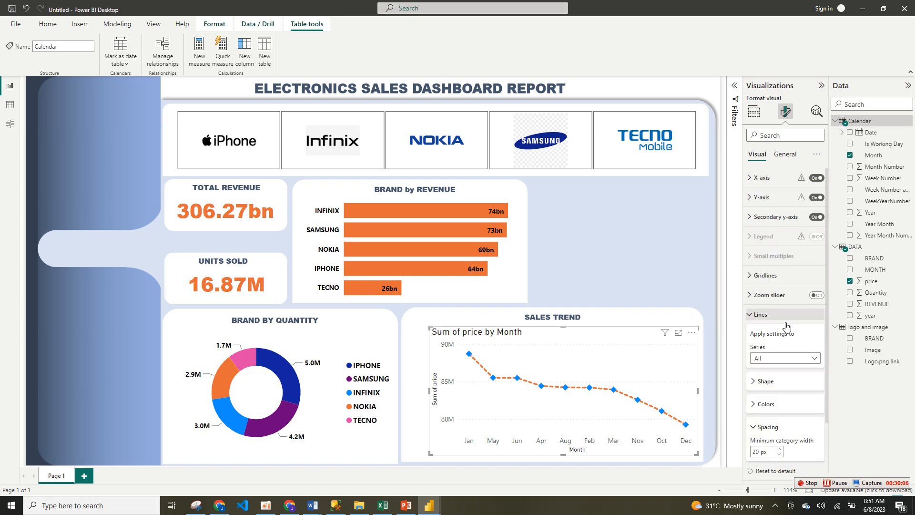
pyautogui.scroll(-3, 828, 322)
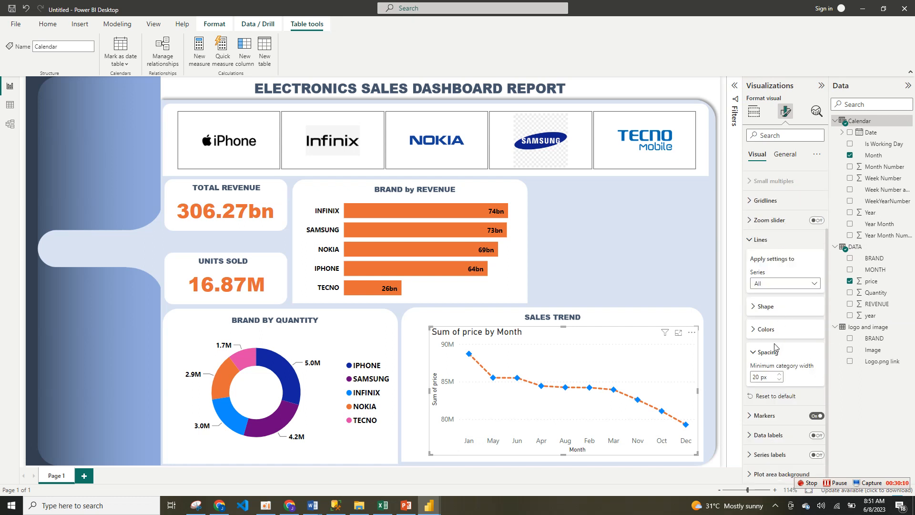
pyautogui.click(777, 311)
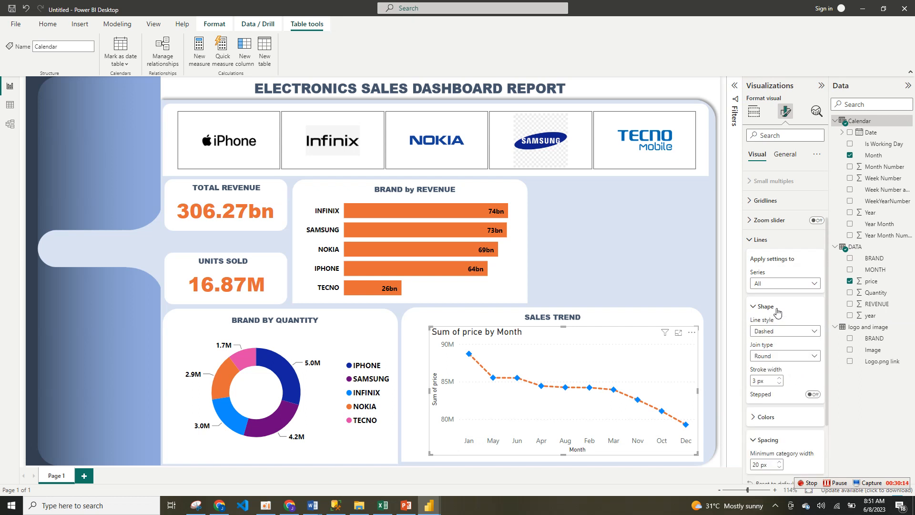
pyautogui.click(778, 311)
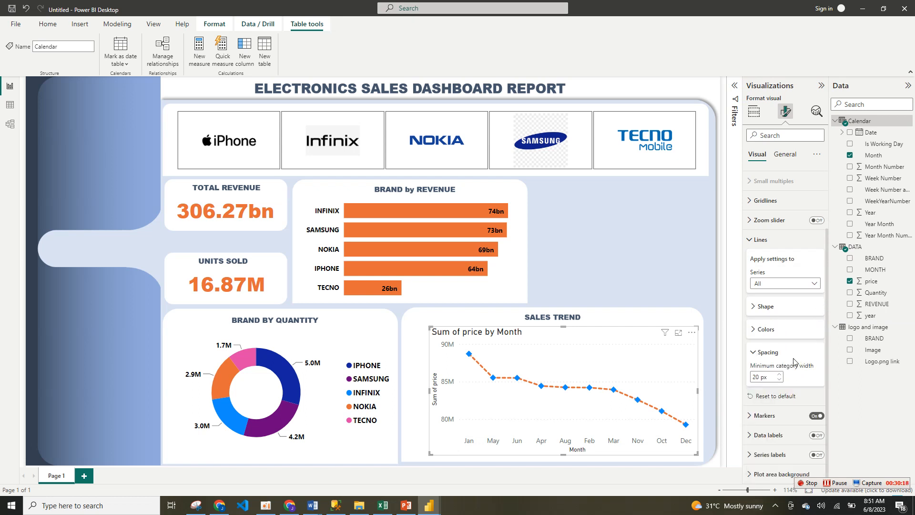
pyautogui.click(778, 352)
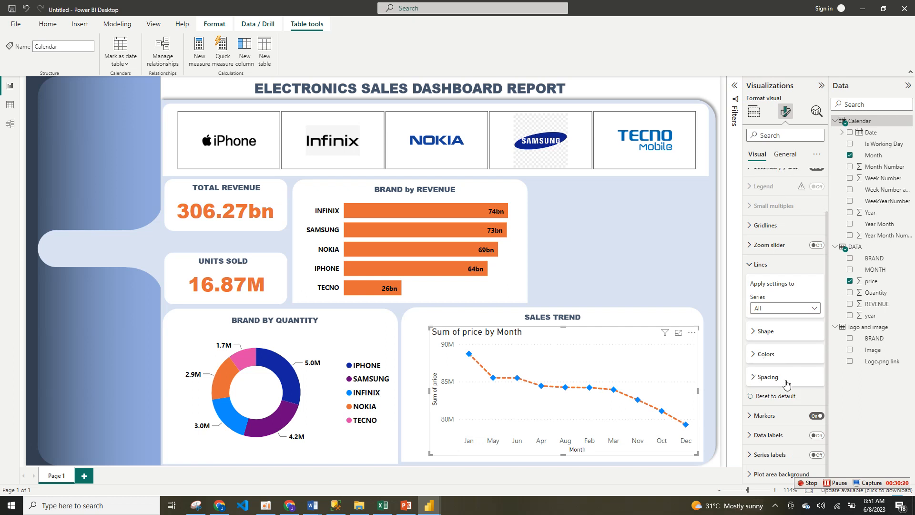
# Step: Review the marker, data label and series label settings for the sales trend line
pyautogui.click(783, 418)
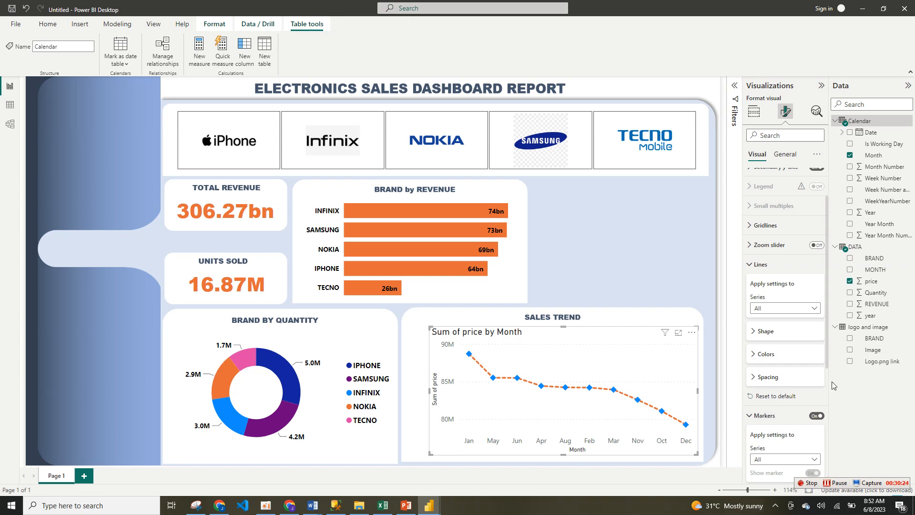
pyautogui.moveTo(828, 353); pyautogui.dragTo(827, 479)
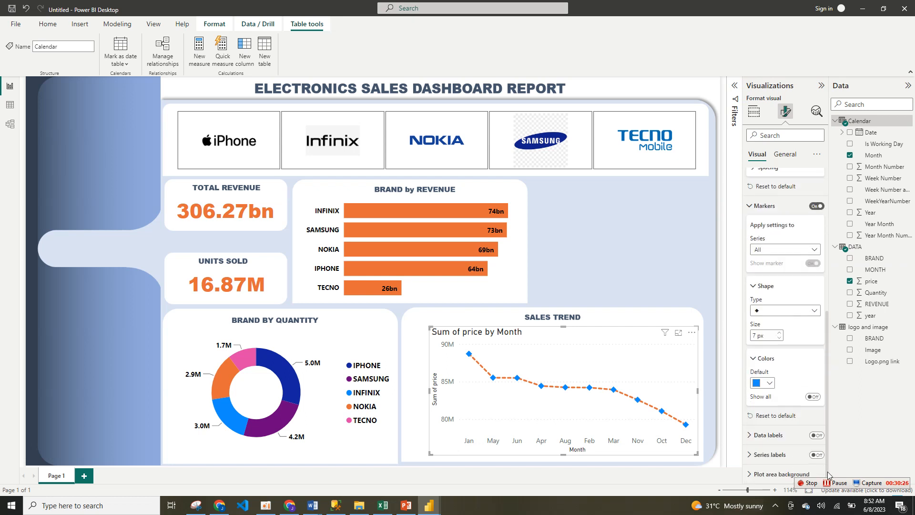
pyautogui.click(795, 436)
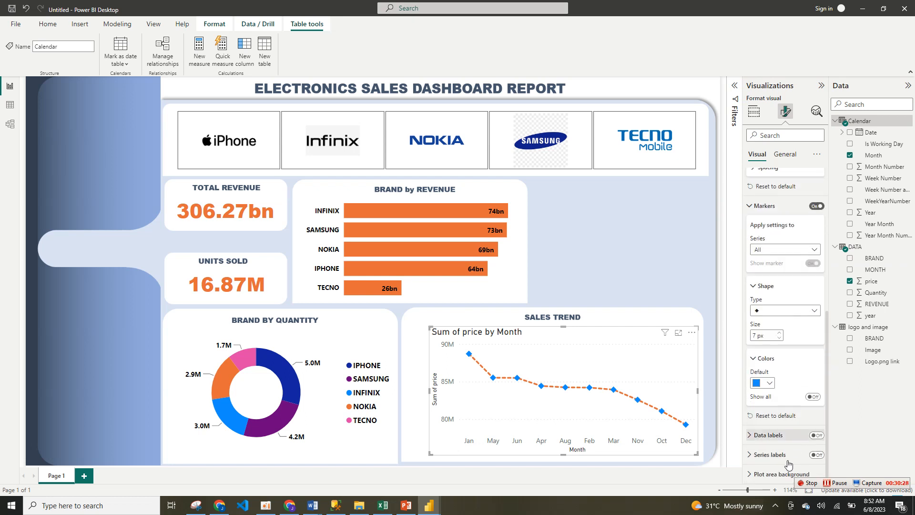
pyautogui.scroll(-4, 828, 362)
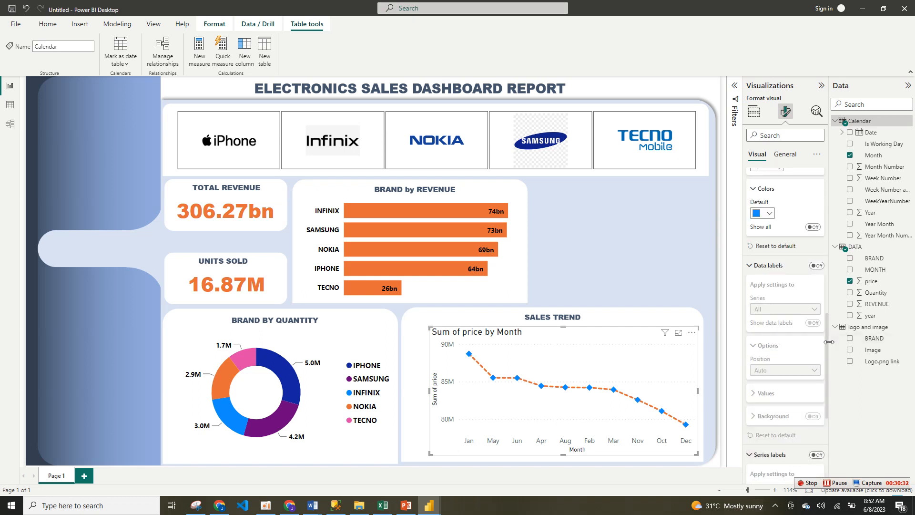
pyautogui.moveTo(829, 342); pyautogui.dragTo(830, 365)
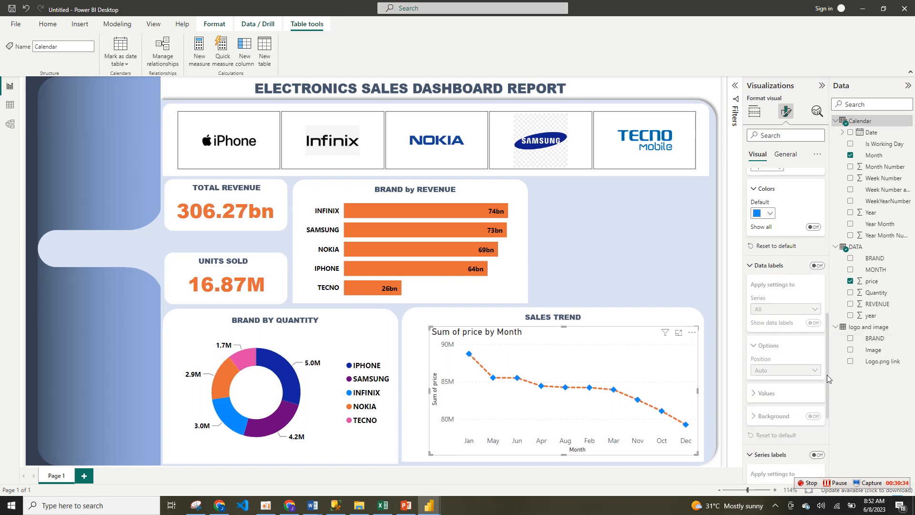
pyautogui.scroll(-4, 827, 375)
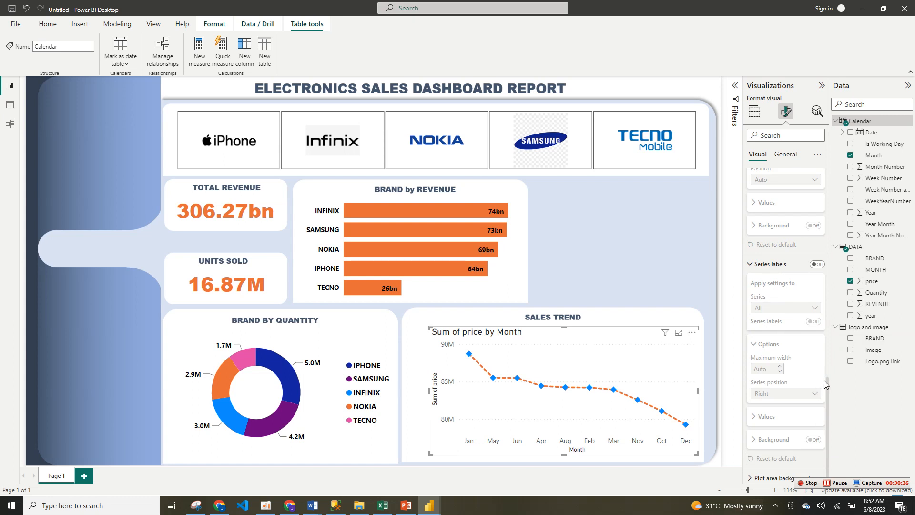
# Step: Try showing series labels on the sales trend line and turn them off again
pyautogui.click(817, 264)
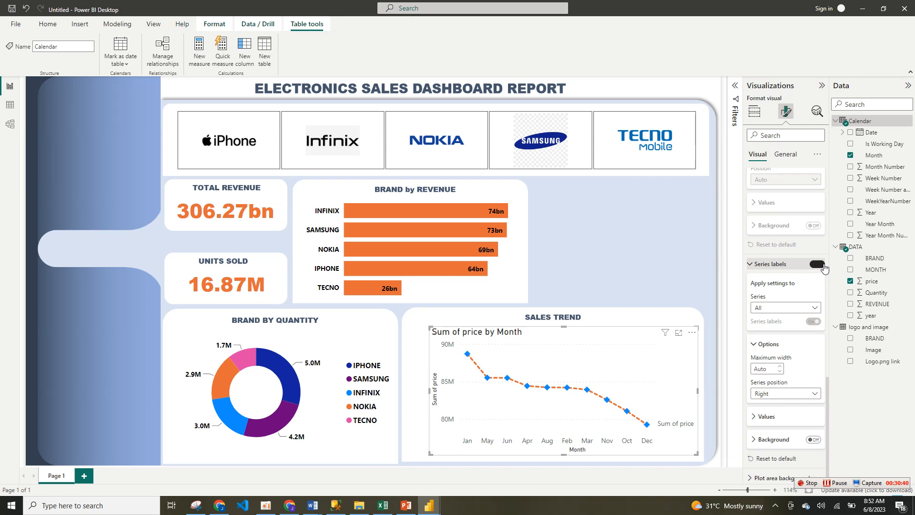
pyautogui.click(817, 265)
pyautogui.click(761, 265)
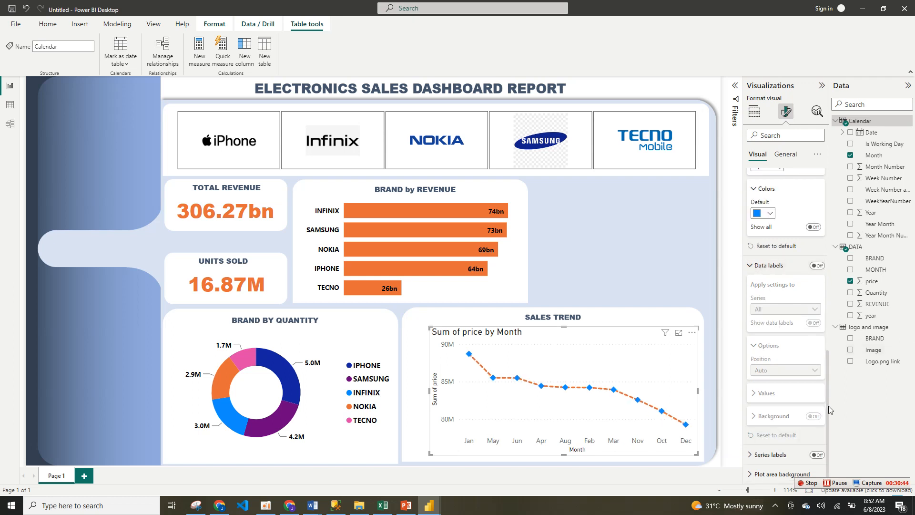
pyautogui.moveTo(828, 405); pyautogui.dragTo(818, 282)
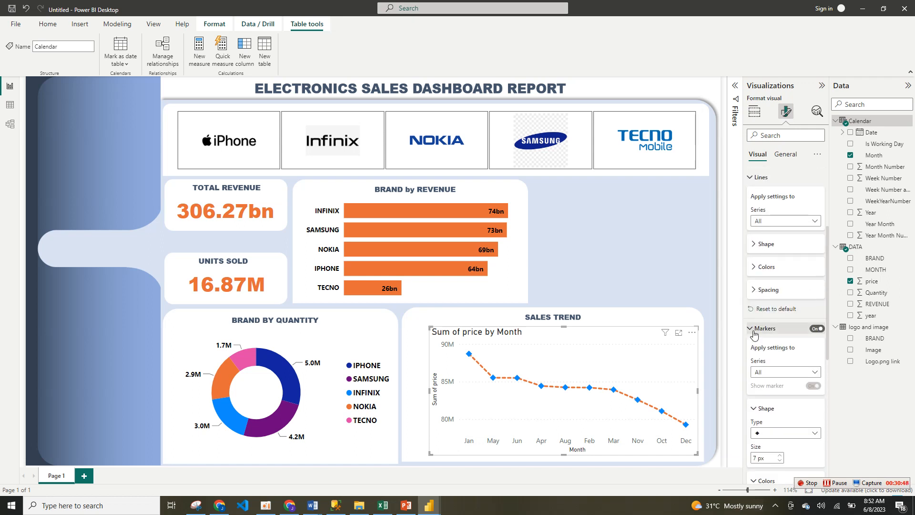
pyautogui.click(753, 331)
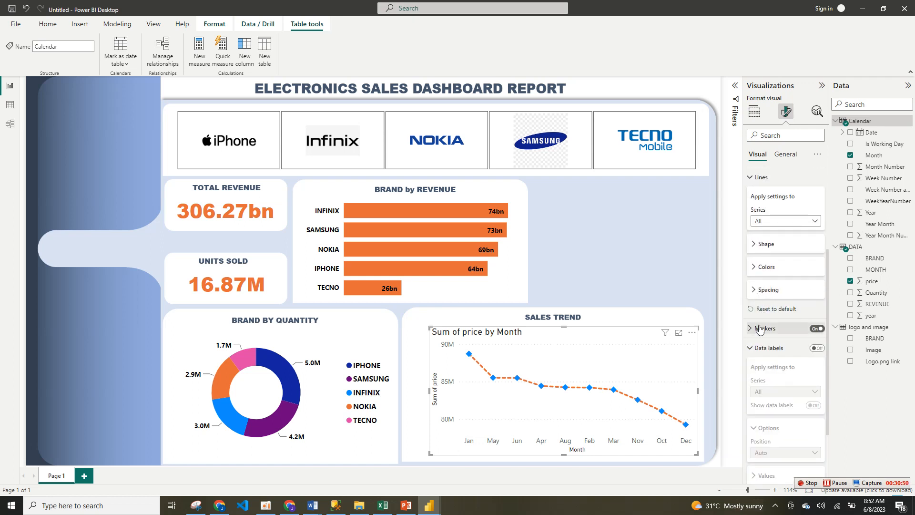
pyautogui.click(753, 349)
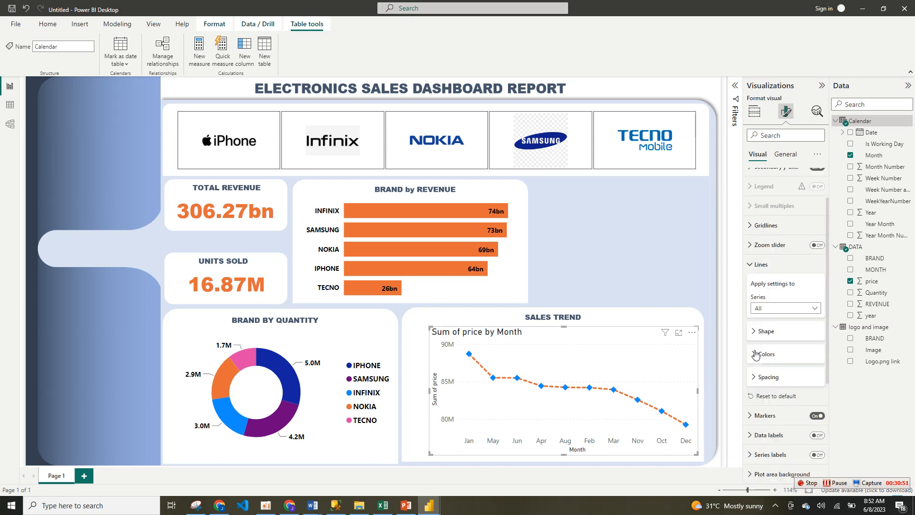
pyautogui.click(753, 265)
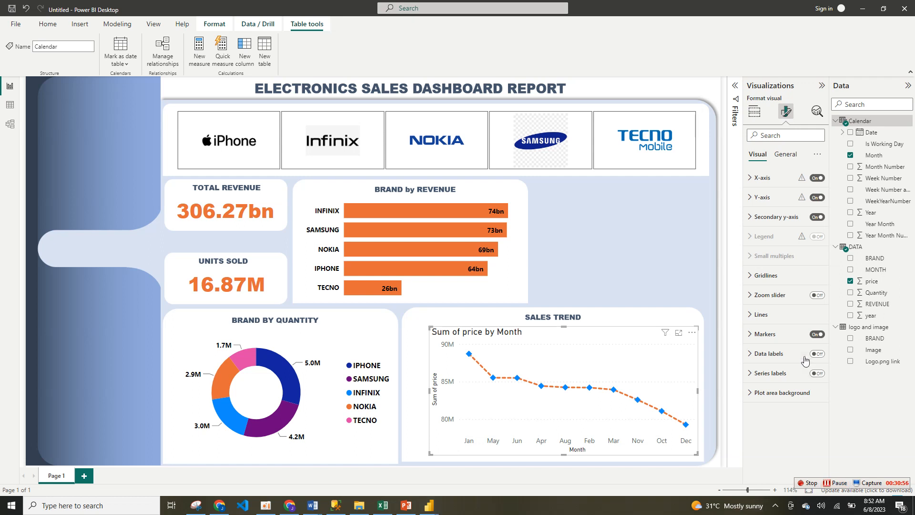
# Step: Turn on the Stepped shape for the sales trend line
pyautogui.click(777, 323)
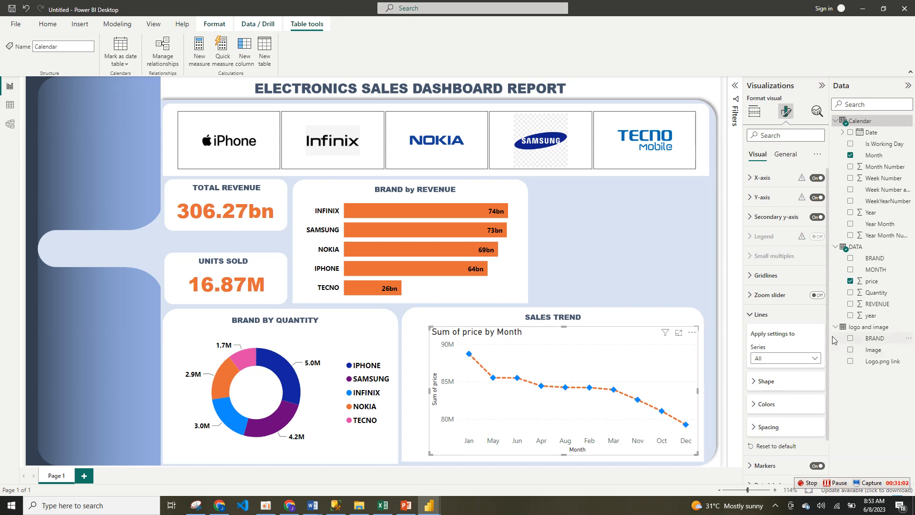
pyautogui.scroll(-2, 772, 362)
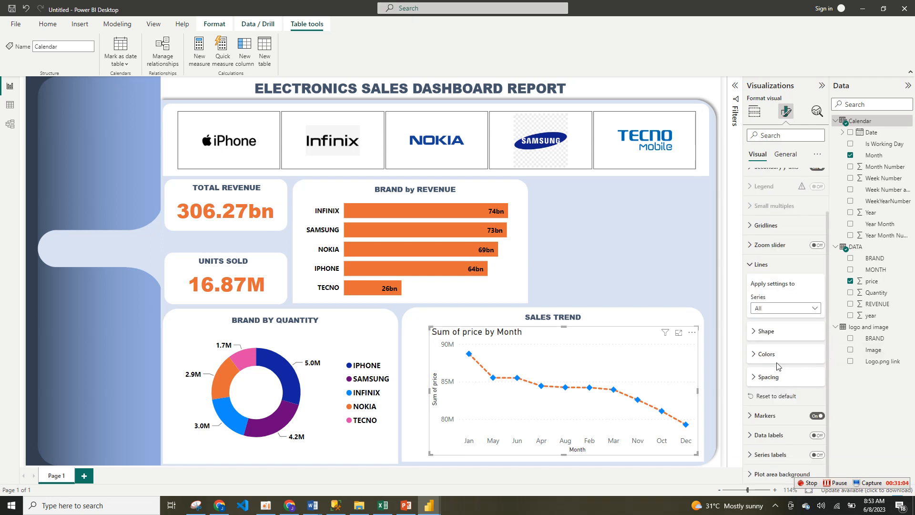
pyautogui.click(769, 333)
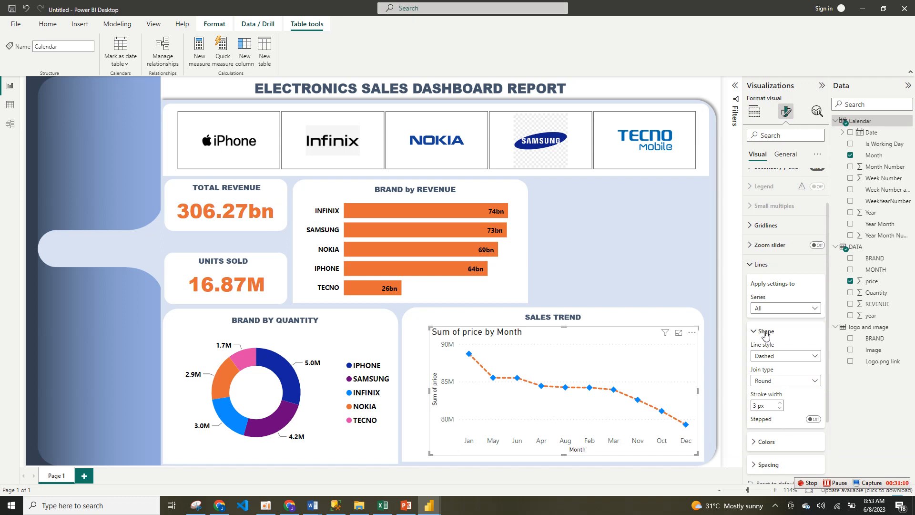
pyautogui.click(813, 420)
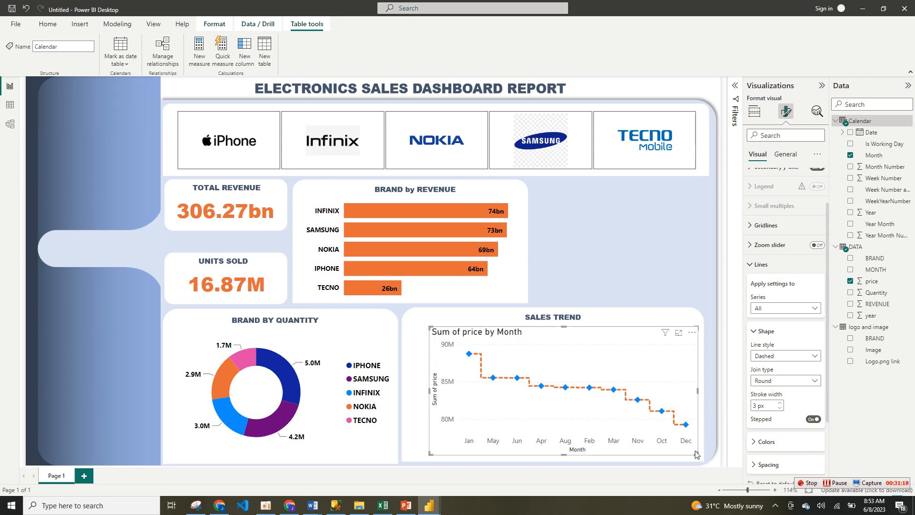
pyautogui.click(750, 267)
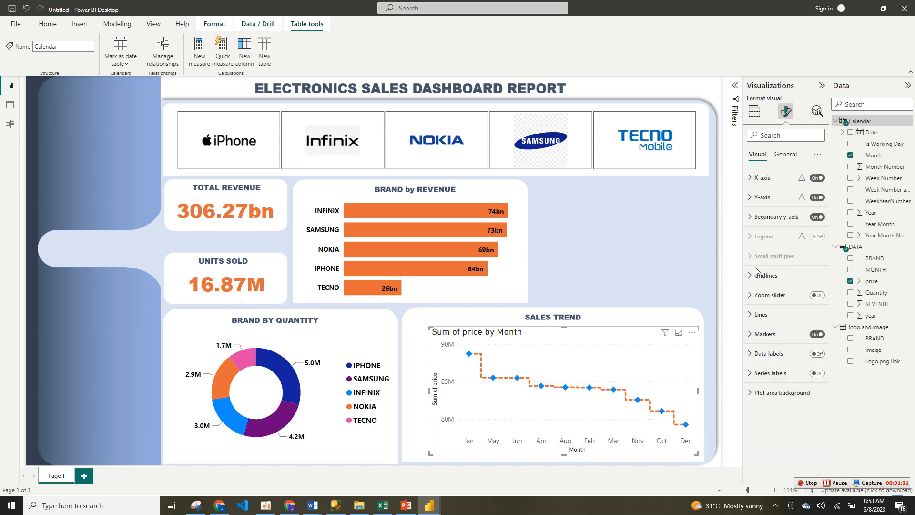
# Step: Show data labels on the sales trend line and format their values in bold black
pyautogui.click(818, 357)
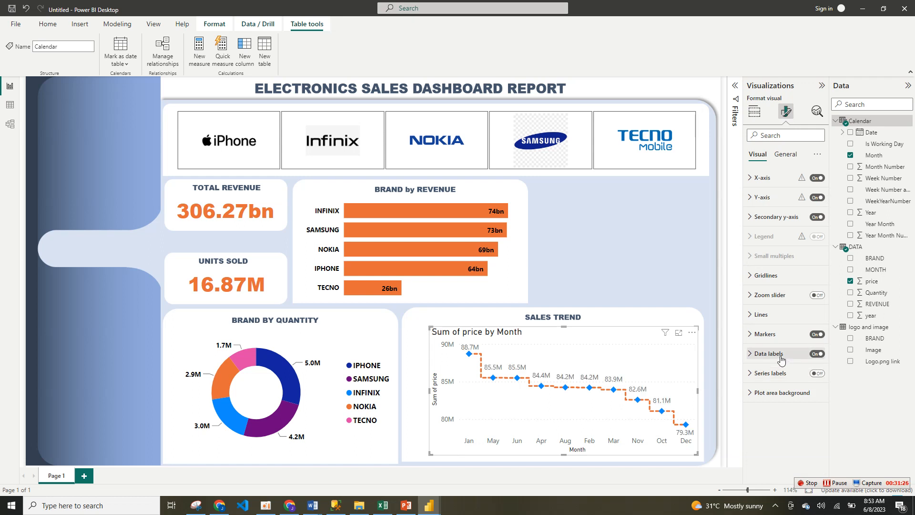
pyautogui.click(781, 360)
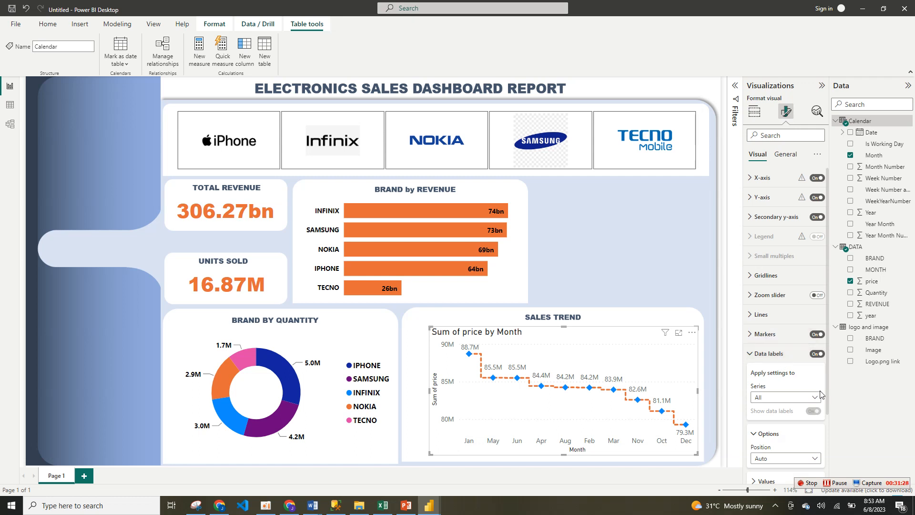
pyautogui.scroll(-3, 800, 386)
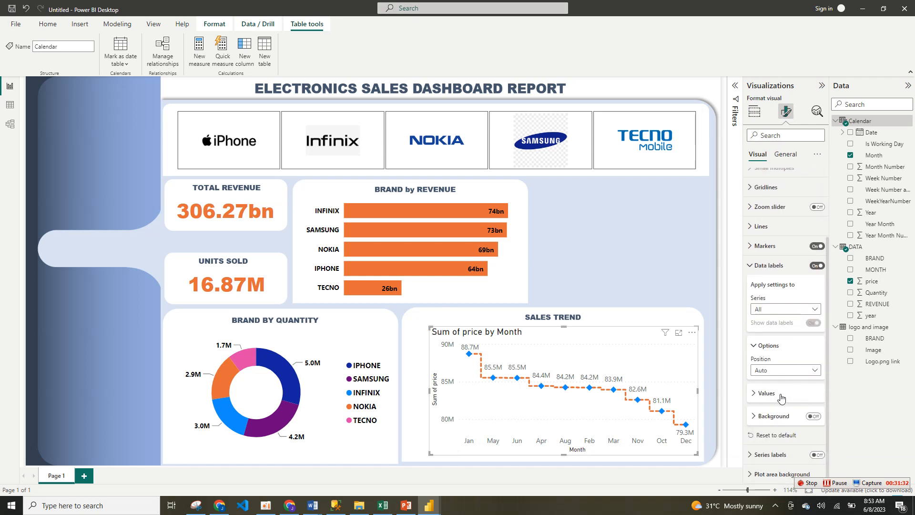
pyautogui.click(780, 395)
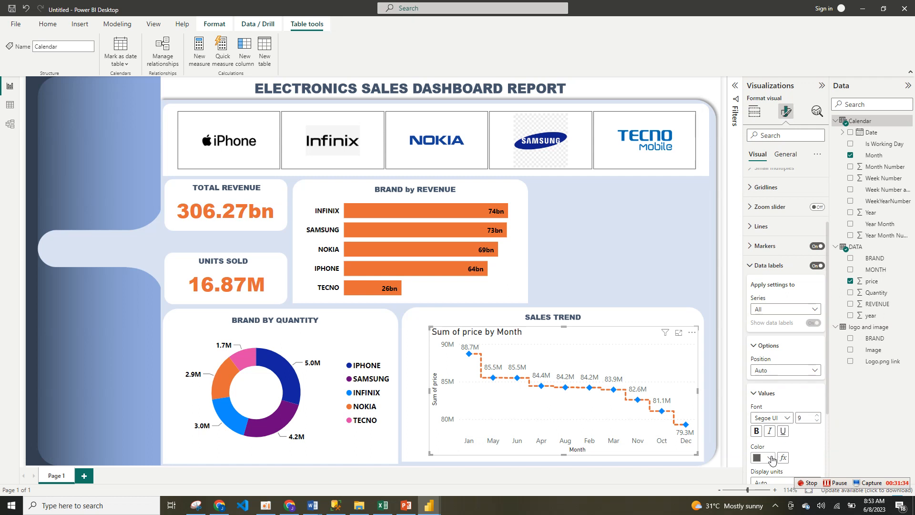
pyautogui.click(769, 458)
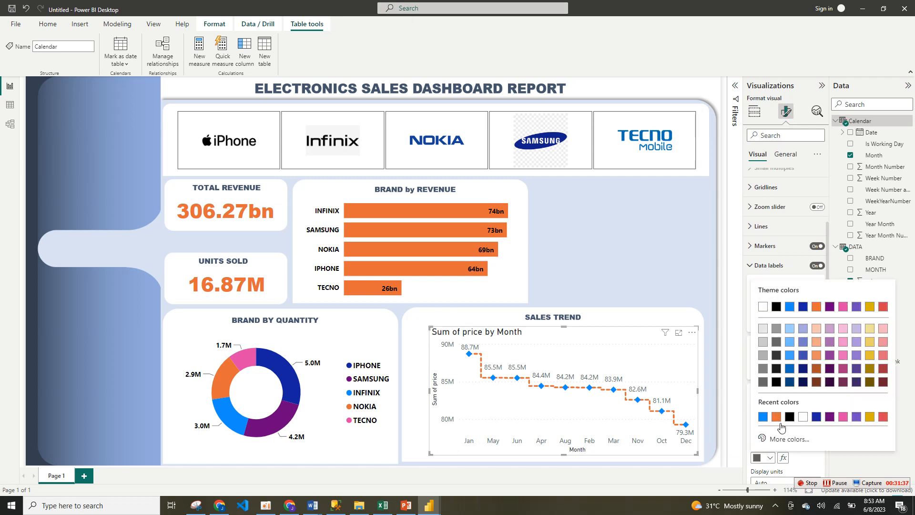
pyautogui.click(789, 416)
pyautogui.click(756, 430)
pyautogui.scroll(-1, 828, 402)
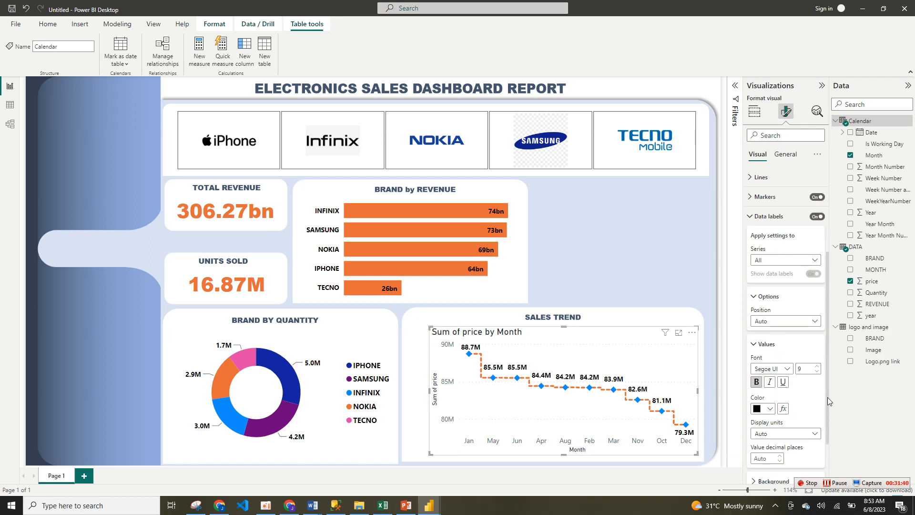
# Step: Set the decimal places of the sales trend's data label values to 0
pyautogui.scroll(-1, 828, 402)
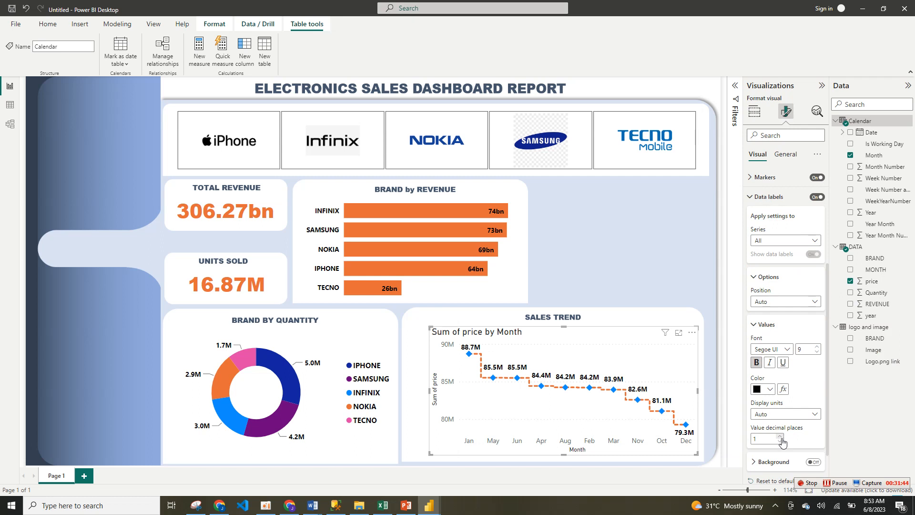
pyautogui.click(781, 441)
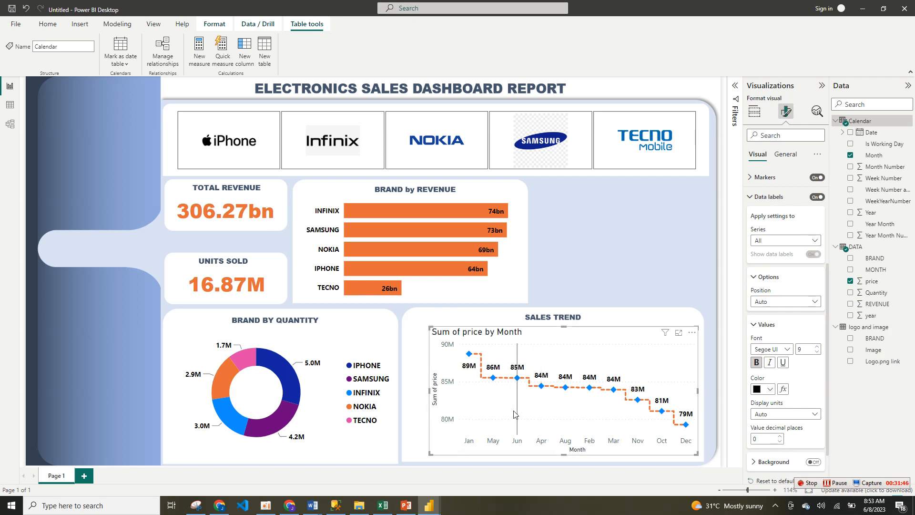
pyautogui.click(755, 198)
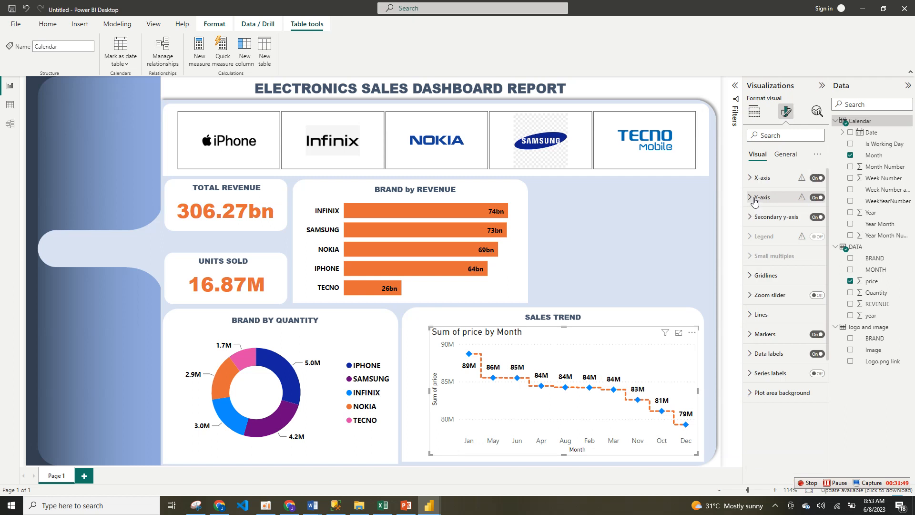
# Step: Turn off the sales trend chart's title and background
pyautogui.click(786, 154)
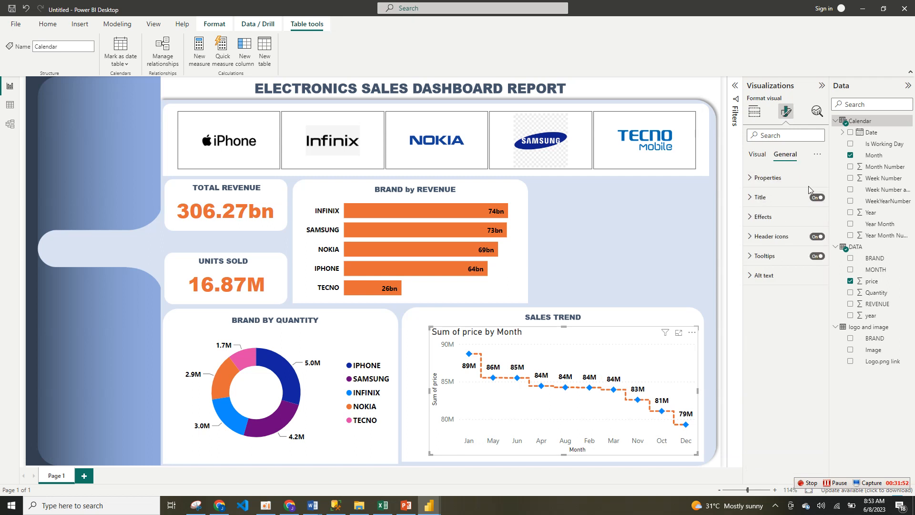
pyautogui.click(816, 198)
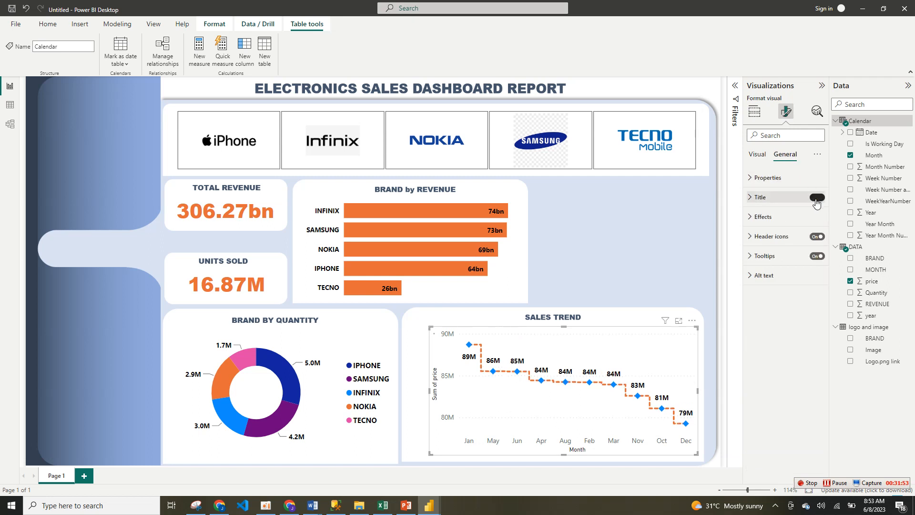
pyautogui.click(797, 218)
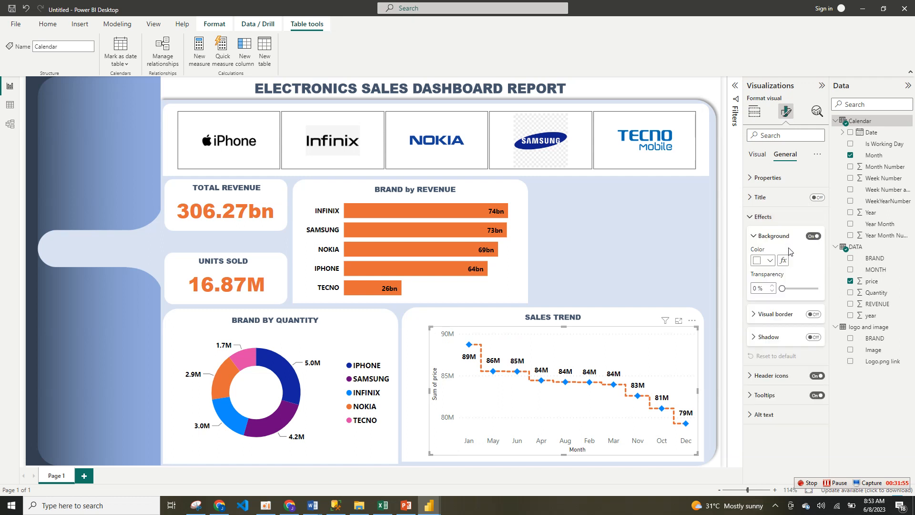
pyautogui.click(813, 237)
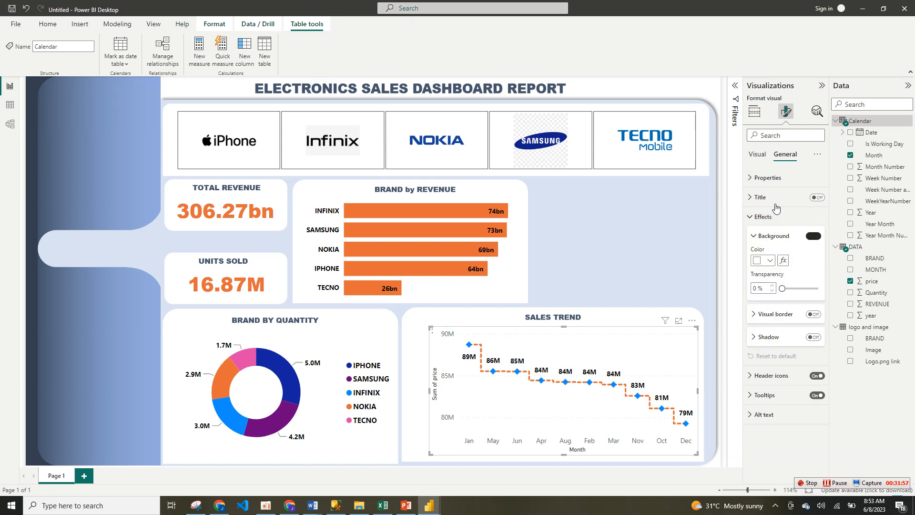
# Step: Hide the X-axis title of the sales trend chart and set the axis values' colour to black
pyautogui.click(757, 155)
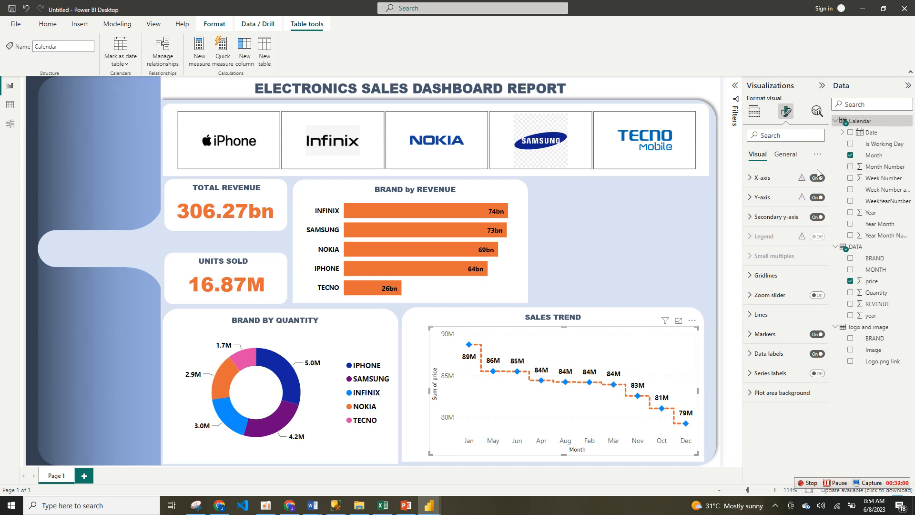
pyautogui.click(779, 186)
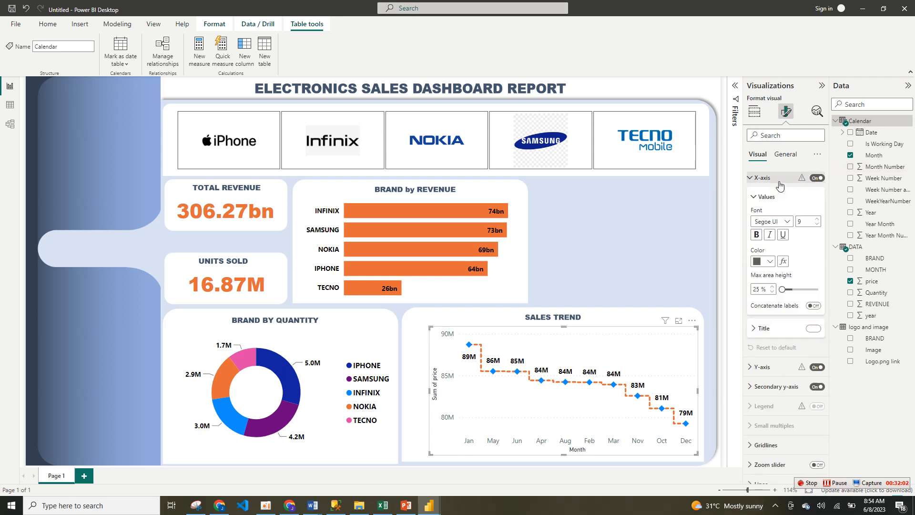
pyautogui.click(814, 329)
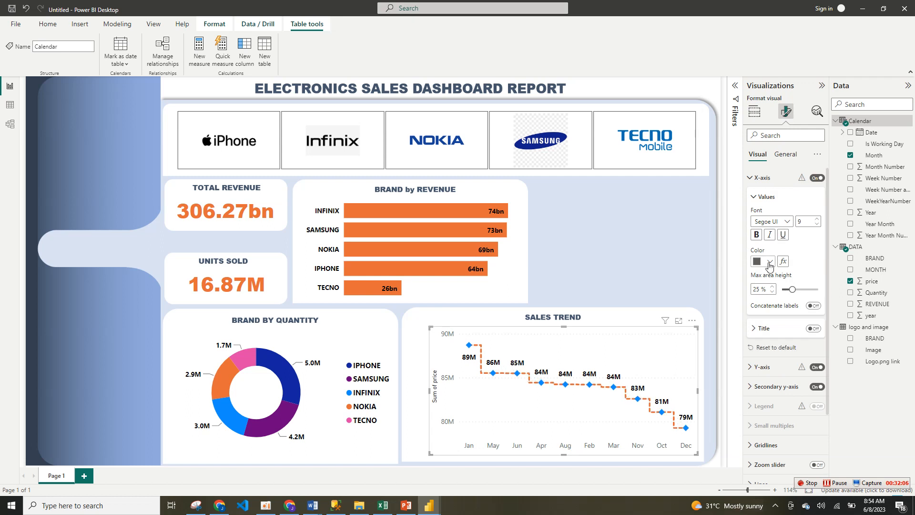
pyautogui.click(770, 266)
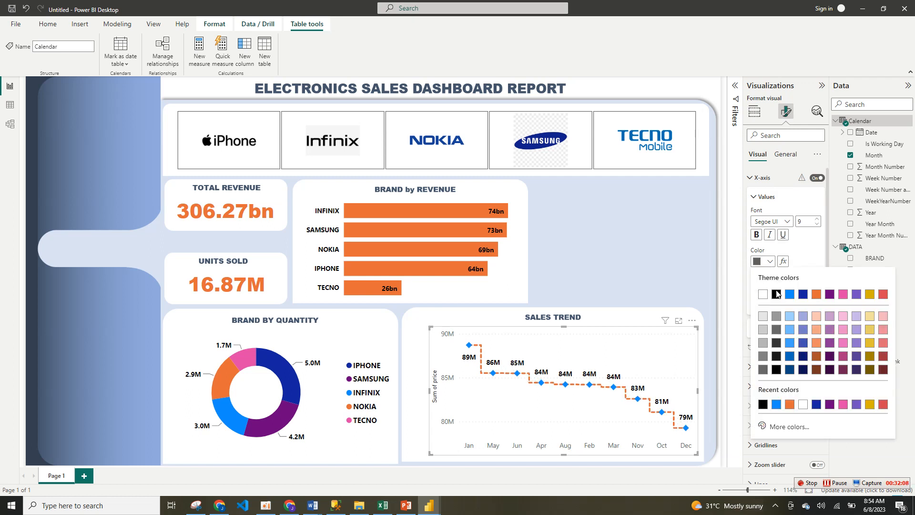
pyautogui.click(776, 294)
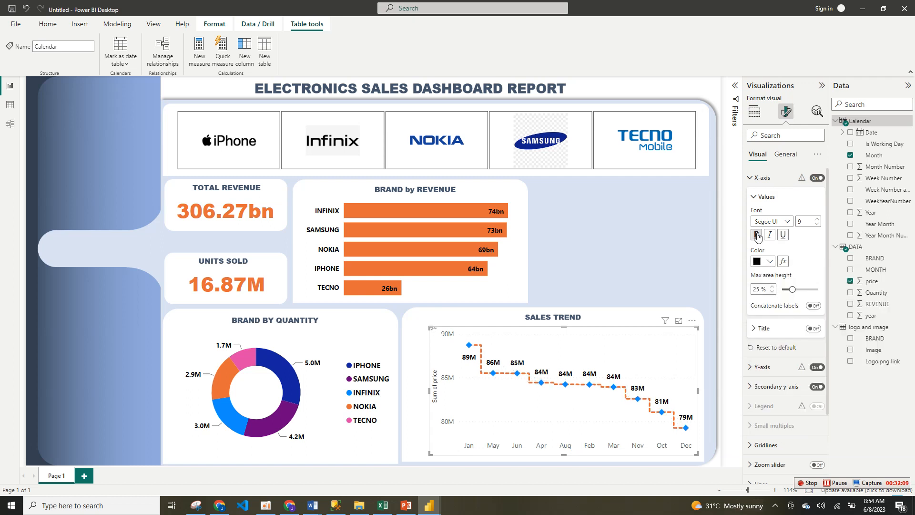
# Step: Make the sales trend chart's X-axis values bold and turn off its Y-axis title
pyautogui.click(757, 236)
pyautogui.click(755, 199)
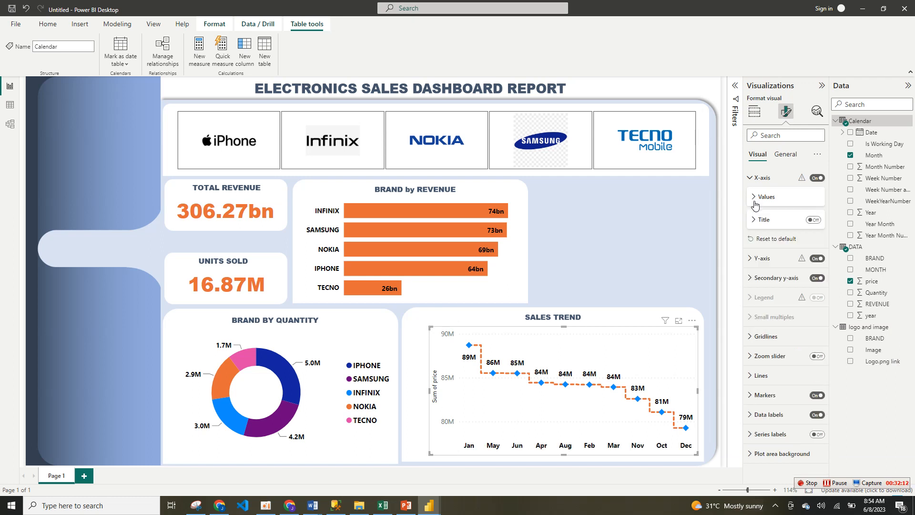
pyautogui.click(786, 180)
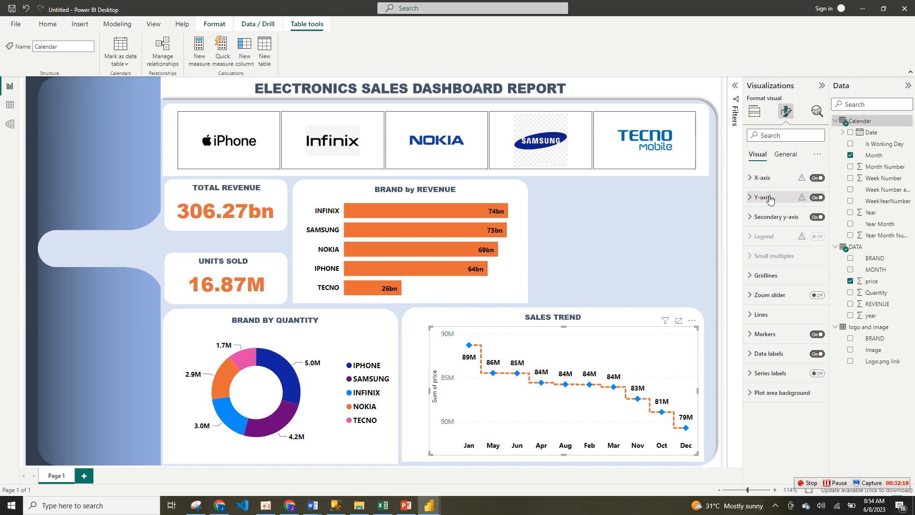
pyautogui.click(771, 200)
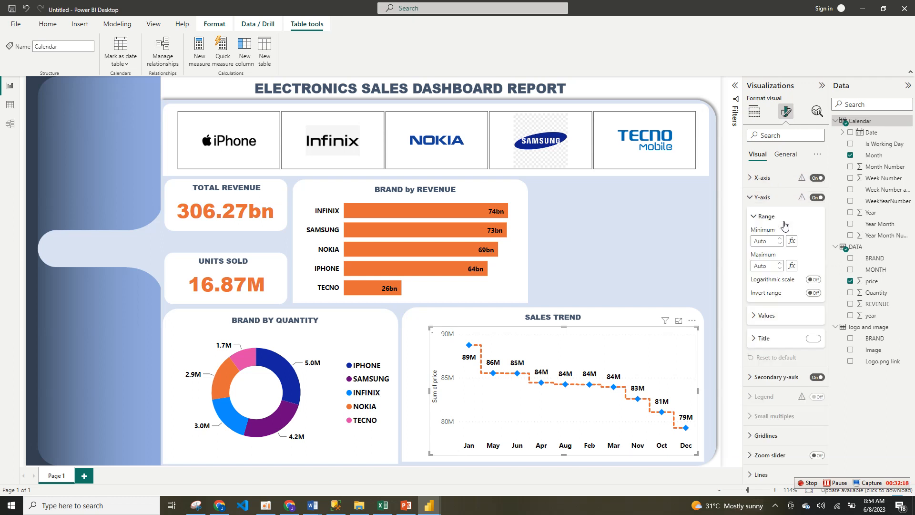
pyautogui.click(814, 339)
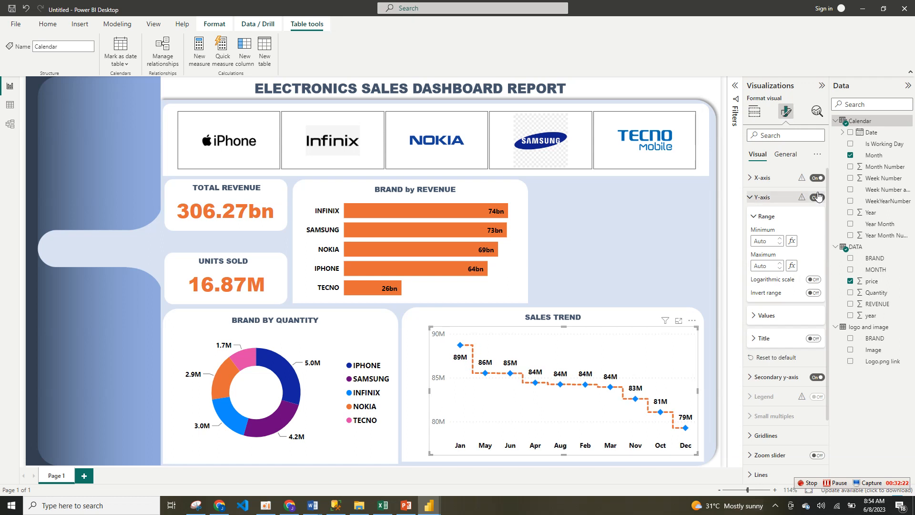
pyautogui.click(818, 196)
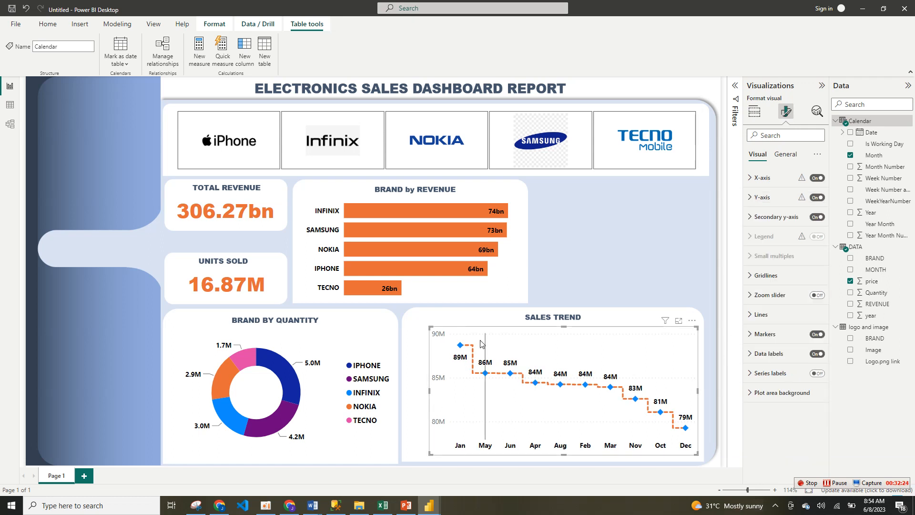
# Step: Enlarge the sales trend chart at its corners to fill more of its white panel
pyautogui.moveTo(430, 327); pyautogui.dragTo(409, 321)
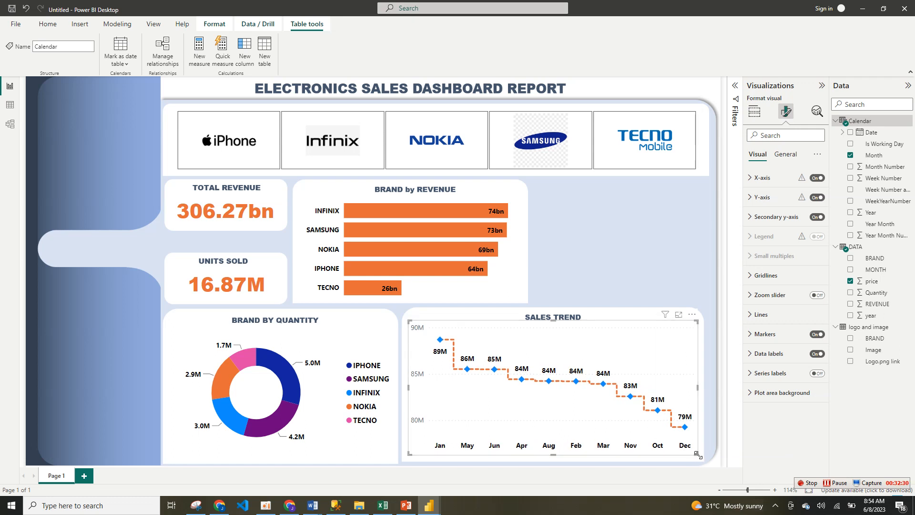
pyautogui.moveTo(697, 455); pyautogui.dragTo(701, 461)
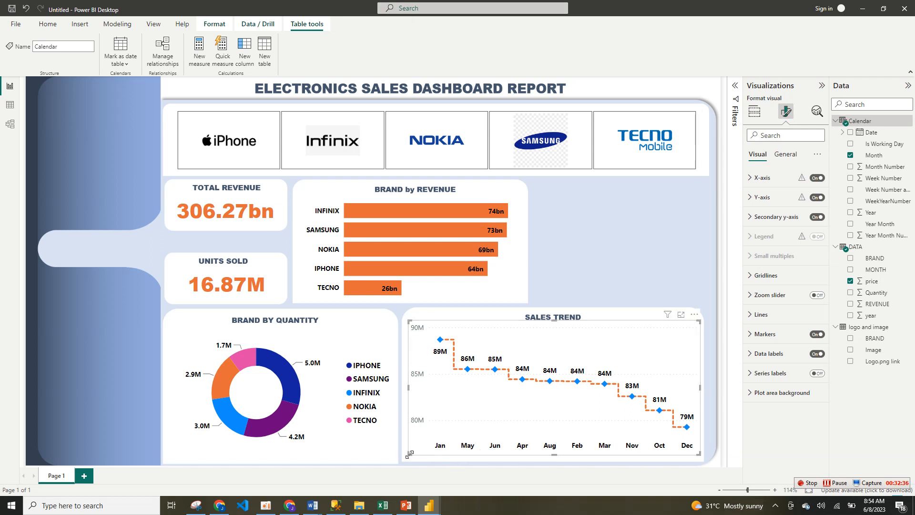
pyautogui.moveTo(409, 454); pyautogui.dragTo(401, 459)
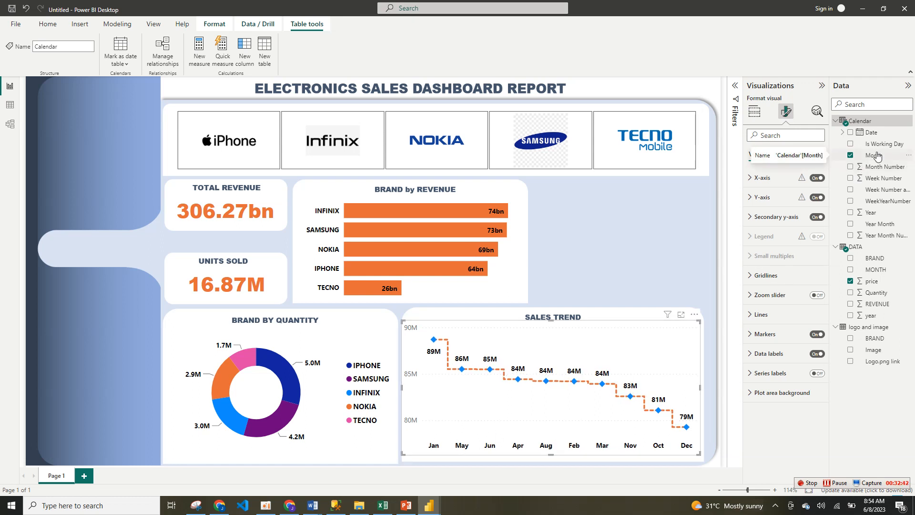
# Step: Sort the Calendar table's Month column by Month Number in the table data view
pyautogui.click(862, 121)
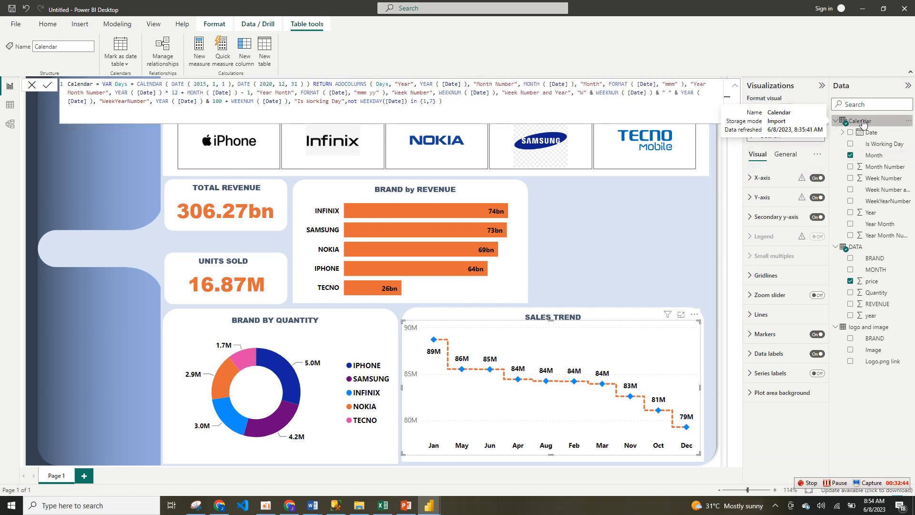
pyautogui.click(9, 107)
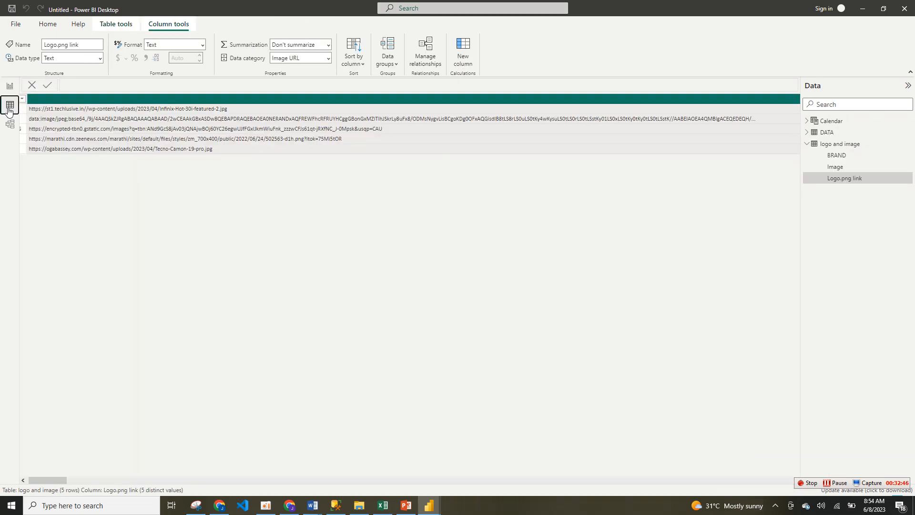
pyautogui.click(831, 122)
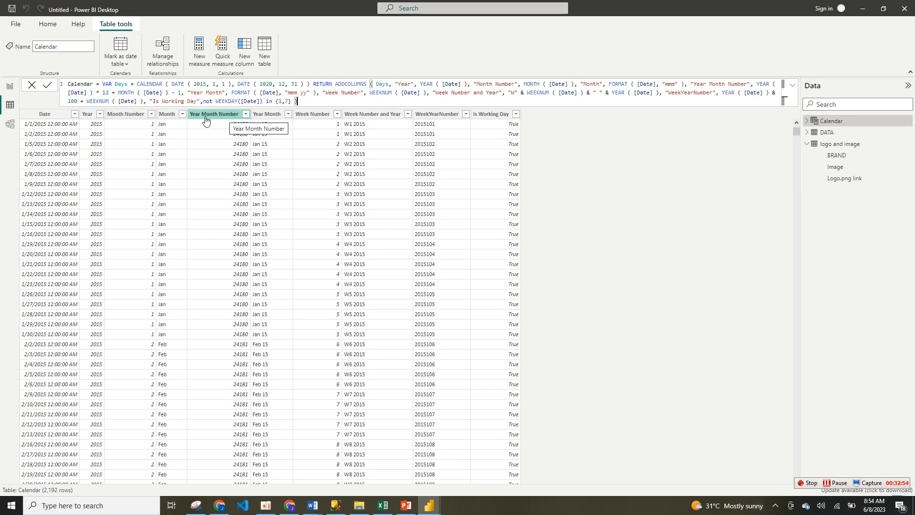
pyautogui.click(172, 116)
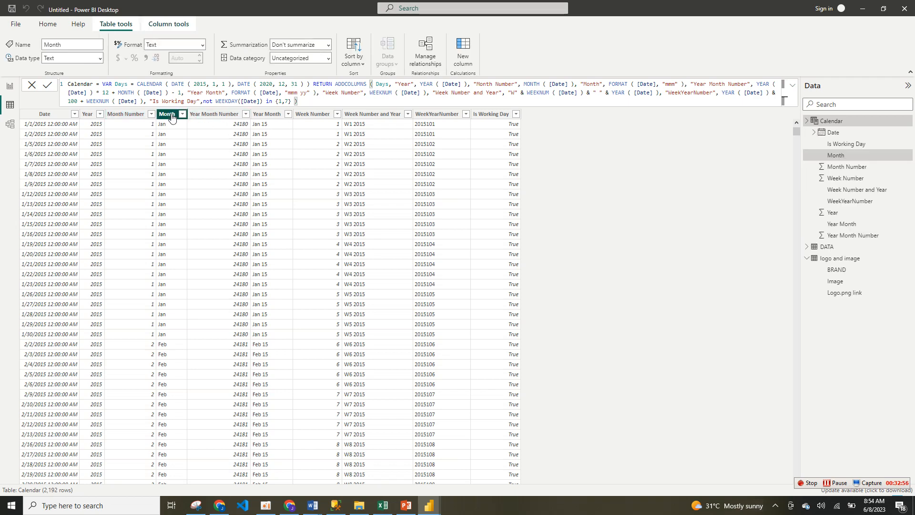
pyautogui.click(362, 62)
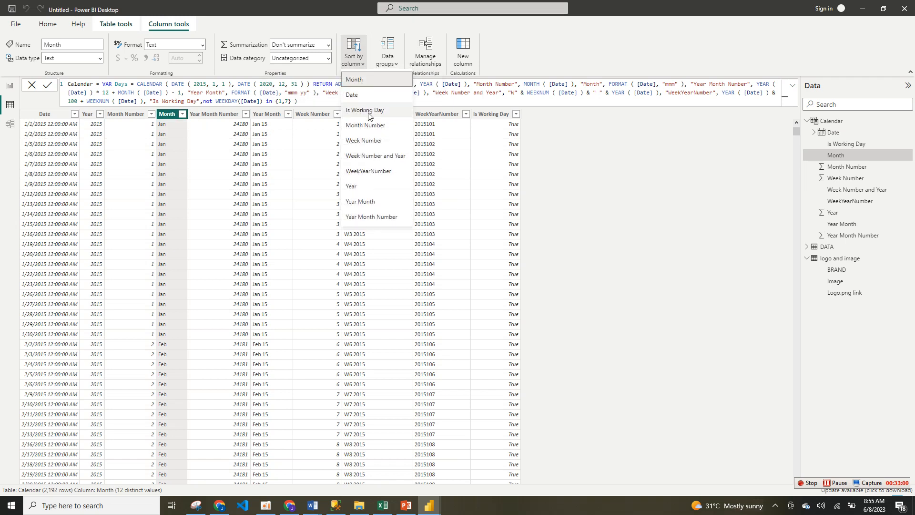
pyautogui.click(372, 127)
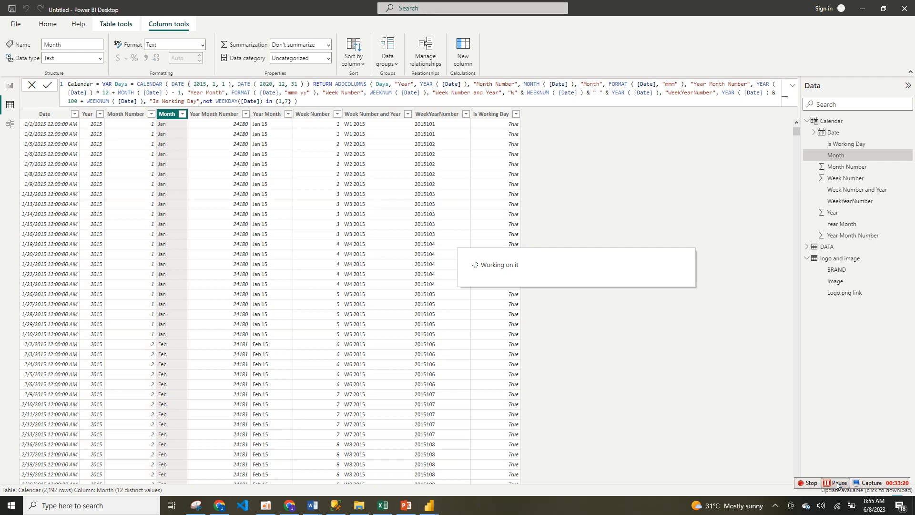
# Step: Return to the report and sort the sales trend chart's axis by Month in ascending order
pyautogui.click(10, 86)
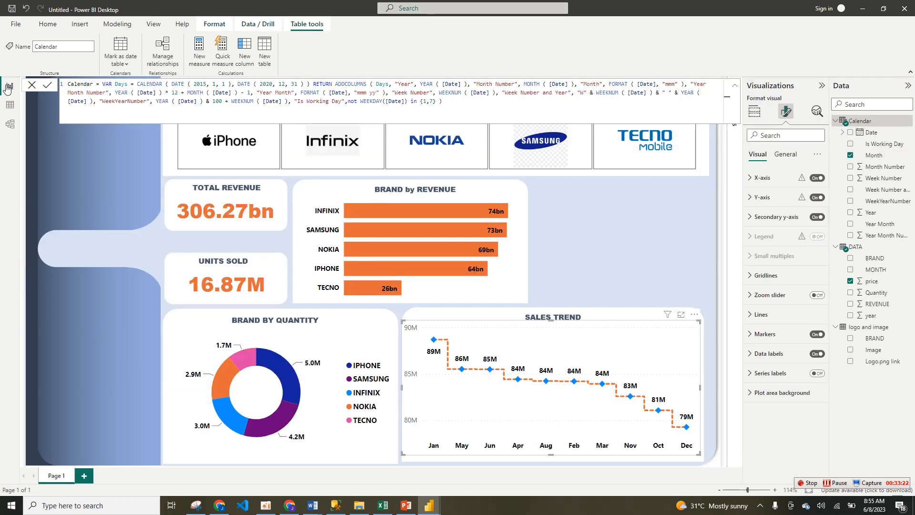
pyautogui.click(694, 316)
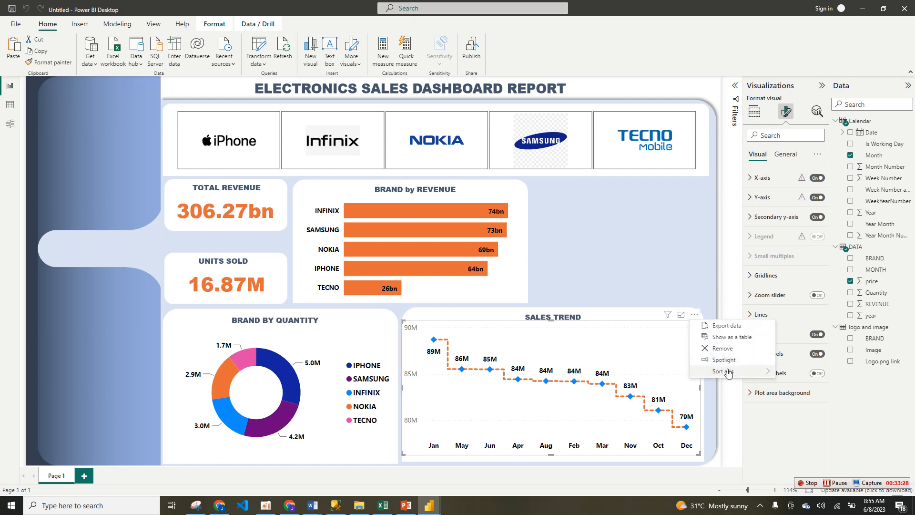
pyautogui.moveTo(729, 374)
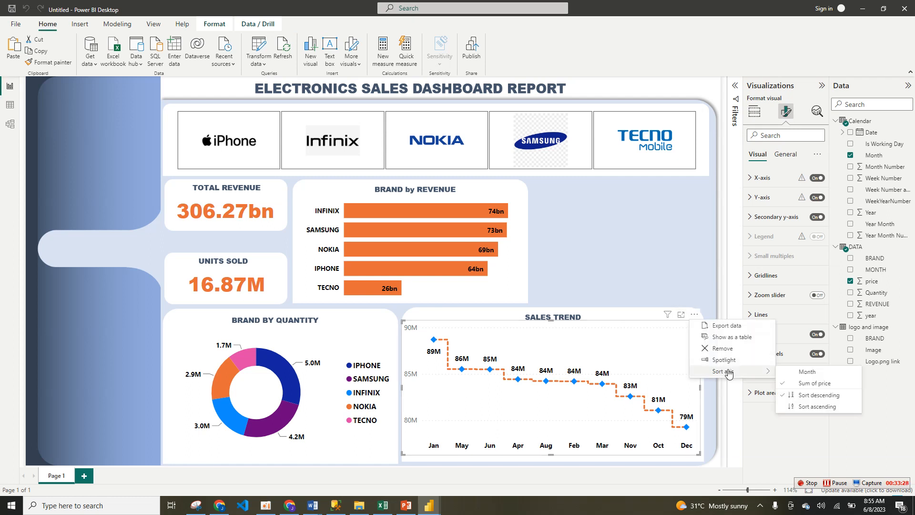
pyautogui.click(793, 375)
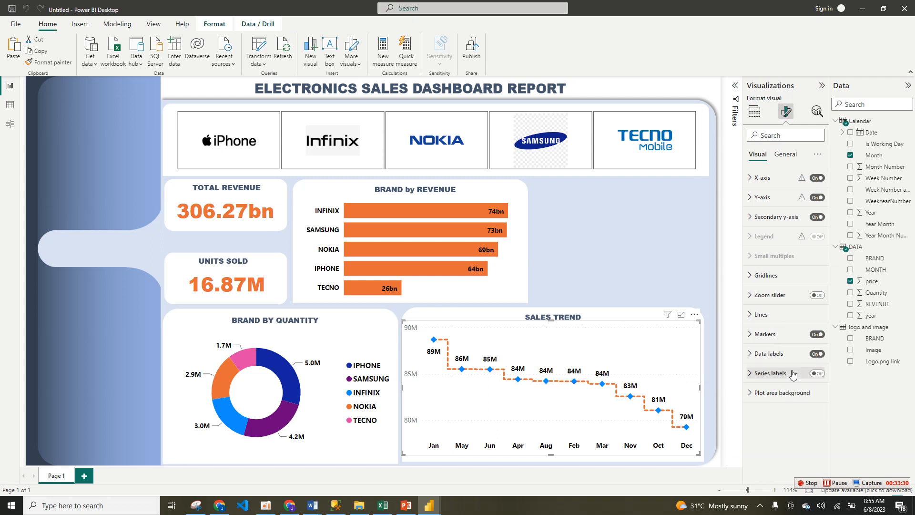
pyautogui.click(695, 316)
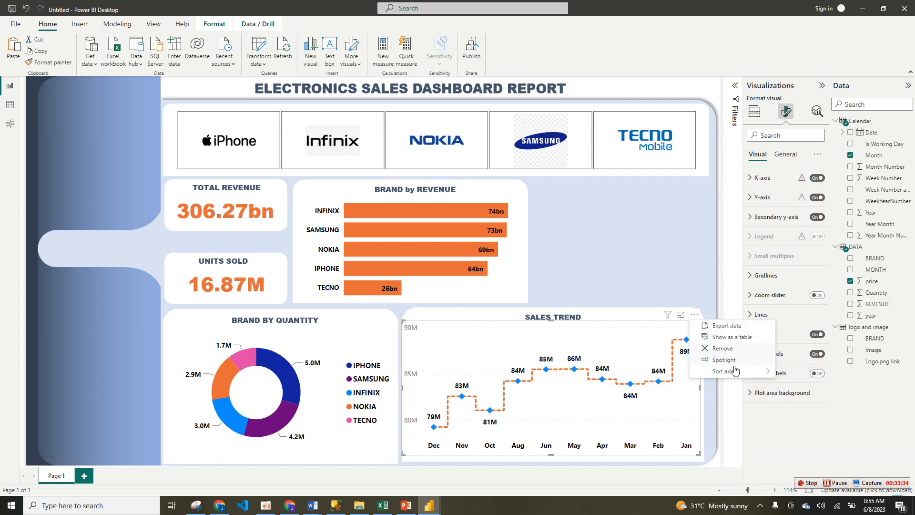
pyautogui.moveTo(734, 372)
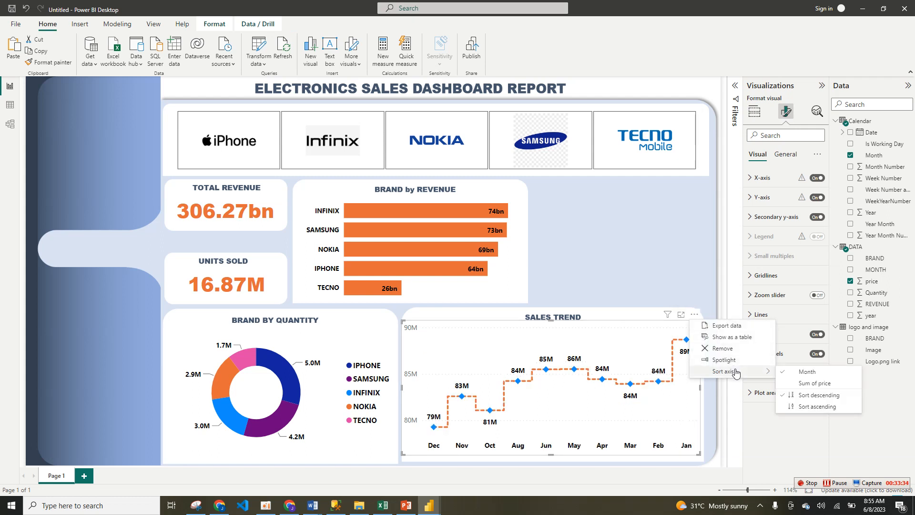
pyautogui.click(811, 406)
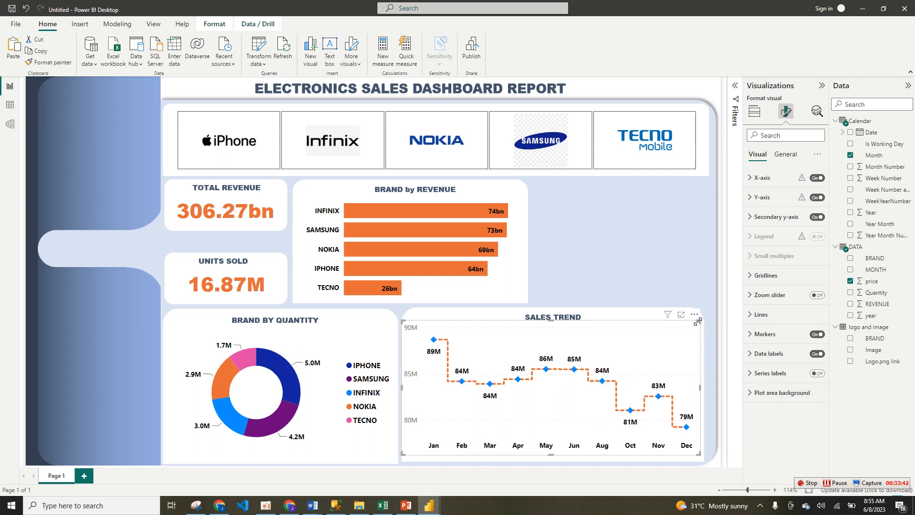
# Step: Enlarge the sales trend chart at its upper corner and turn off its secondary and primary Y-axes
pyautogui.moveTo(699, 321); pyautogui.dragTo(705, 317)
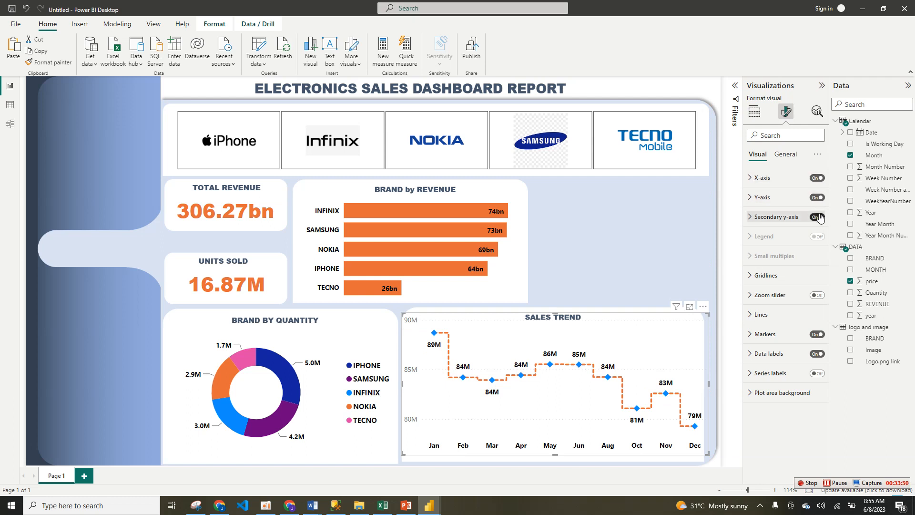
pyautogui.click(818, 217)
pyautogui.click(818, 201)
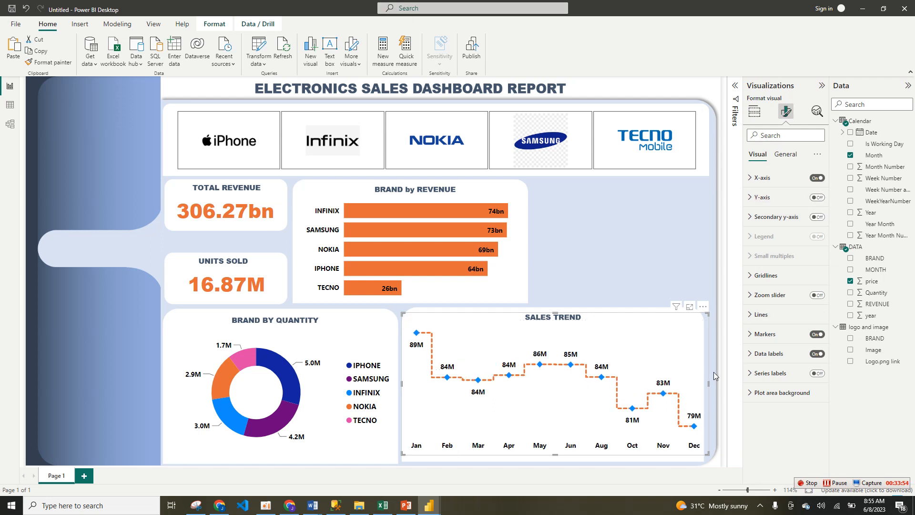
# Step: Resize the sales trend chart at its lower corner so it fits within its white panel
pyautogui.click(651, 289)
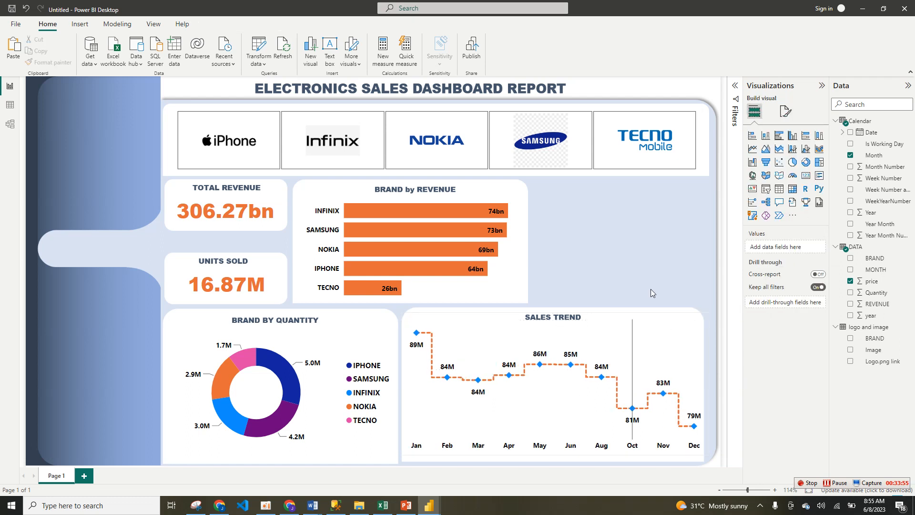
pyautogui.click(692, 454)
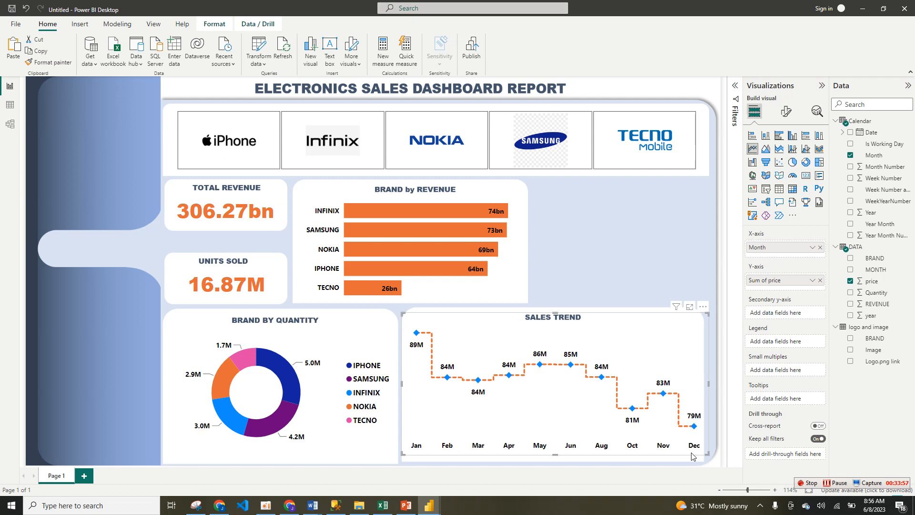
pyautogui.moveTo(708, 454); pyautogui.dragTo(700, 458)
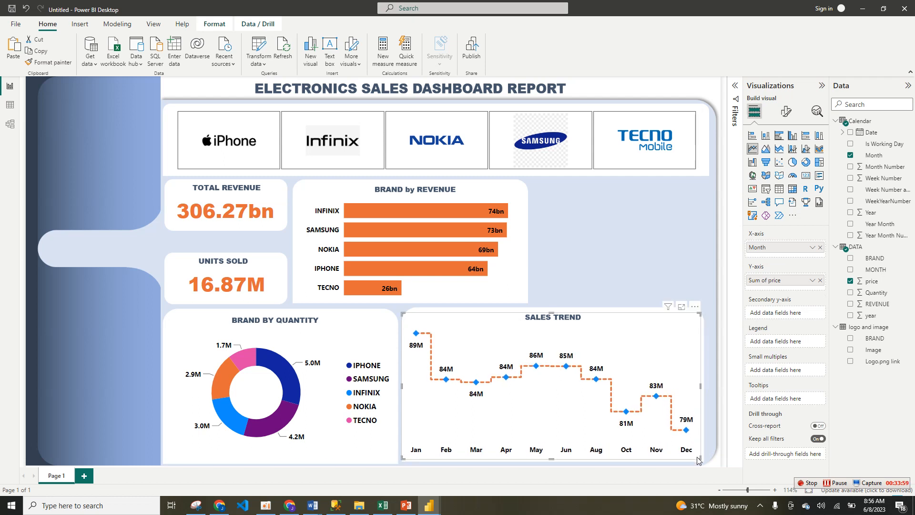
pyautogui.click(651, 286)
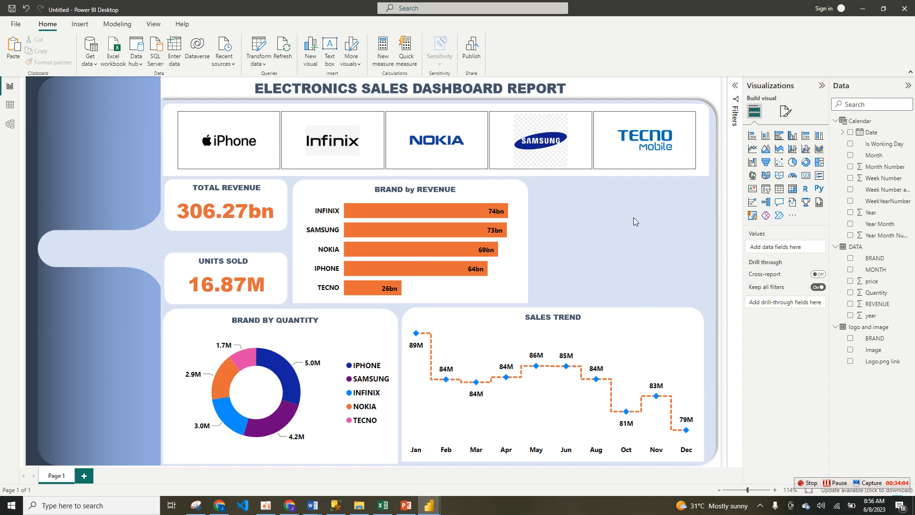
# Step: Import the simpleImage custom visual into the report from its file in the Downloads folder
pyautogui.click(793, 219)
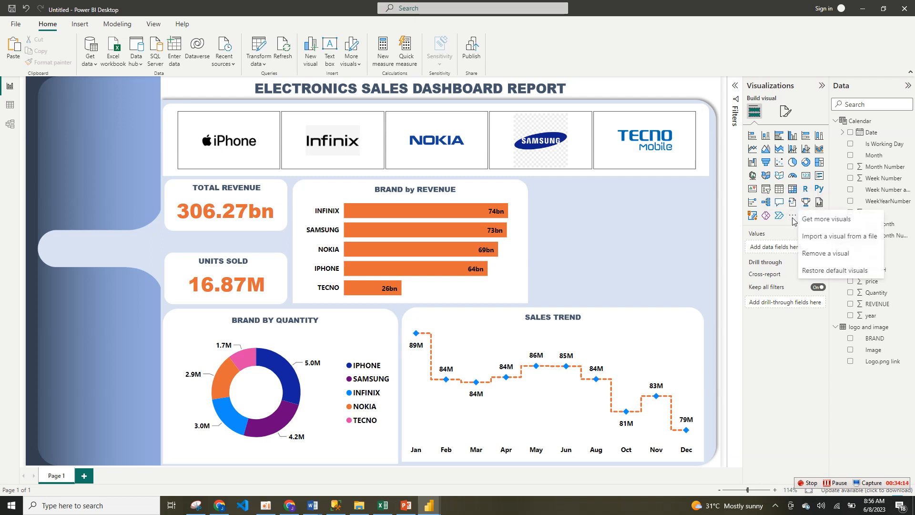
pyautogui.click(832, 236)
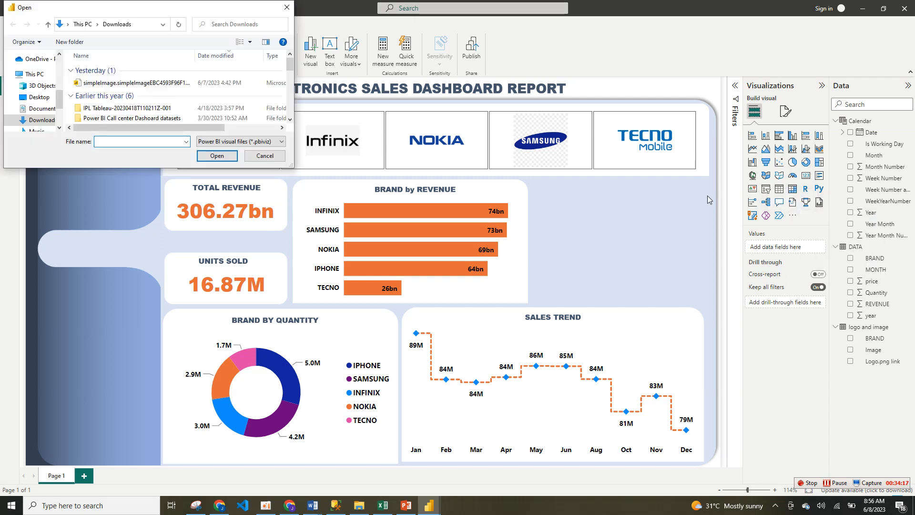
pyautogui.click(133, 85)
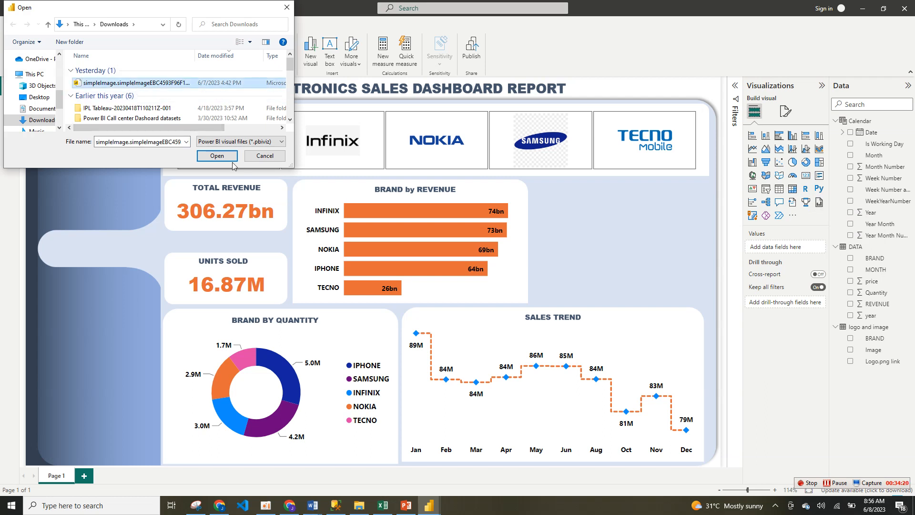
pyautogui.click(204, 156)
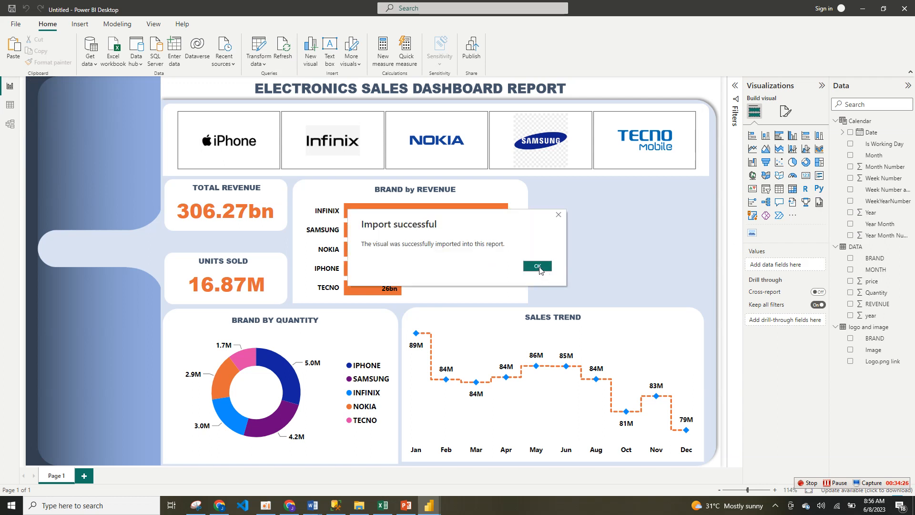
pyautogui.click(538, 267)
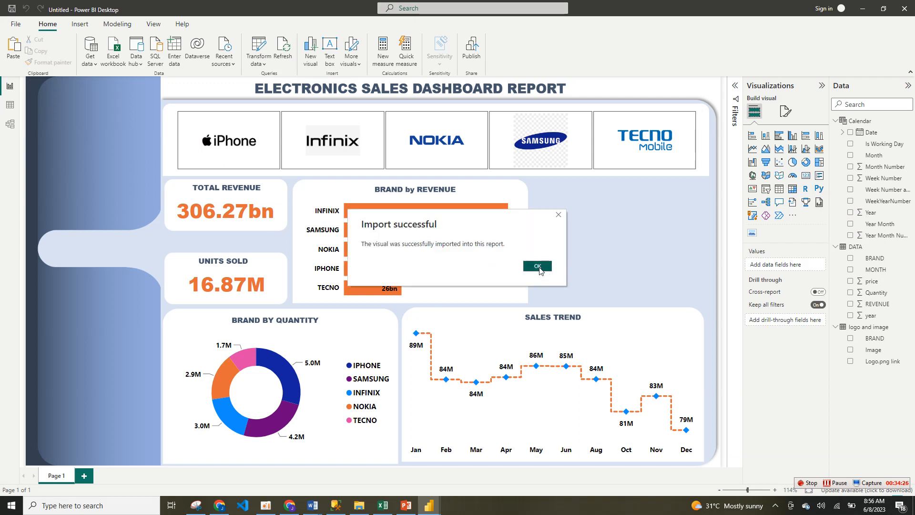
# Step: Add a Simple Image visual and assign the Logo.png link field from the logo and image table as its Image URL
pyautogui.click(753, 234)
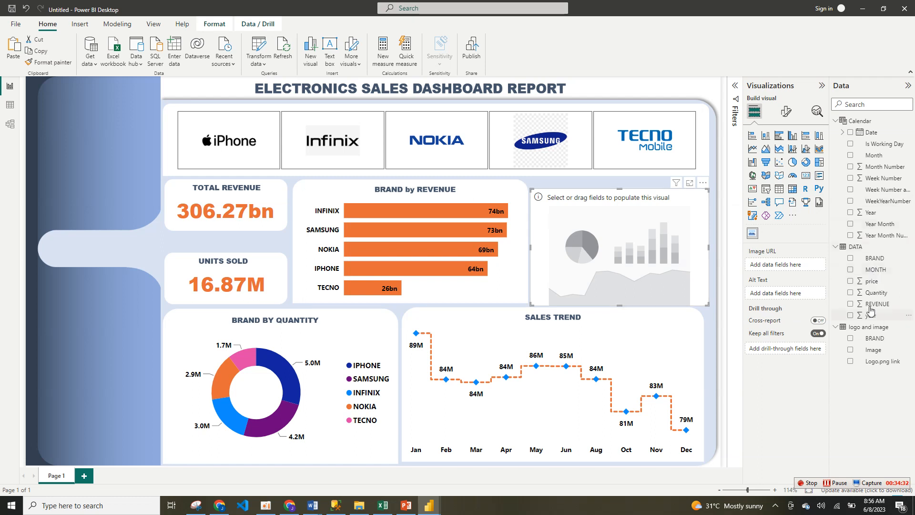
pyautogui.click(837, 121)
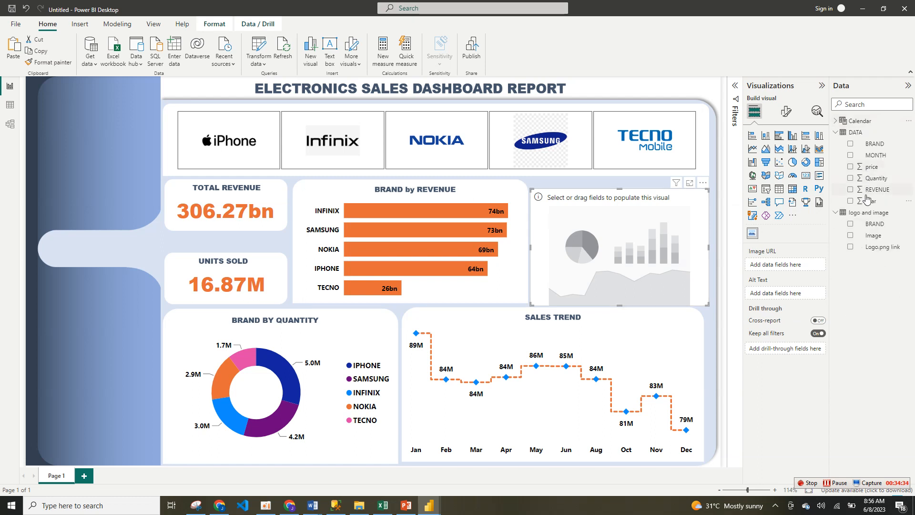
pyautogui.moveTo(871, 249); pyautogui.dragTo(782, 271)
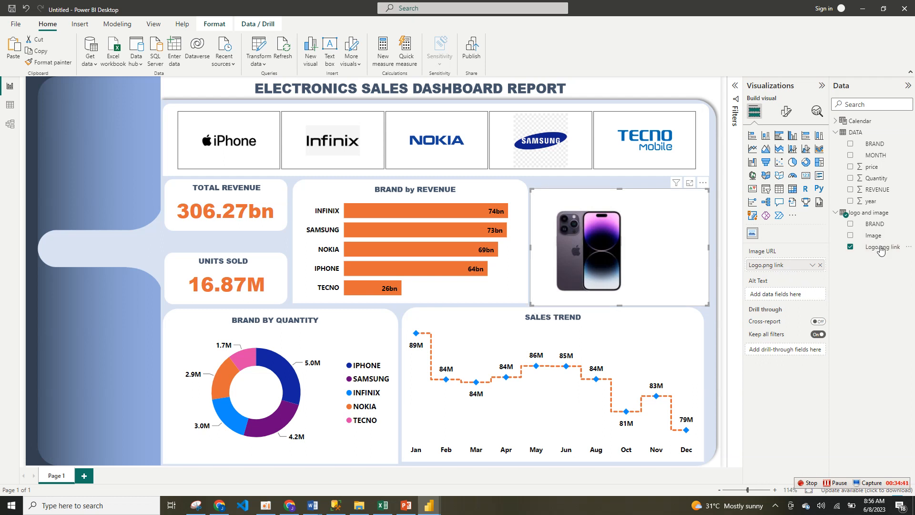
# Step: Set the phone image visual's alignment to Top Center
pyautogui.click(788, 113)
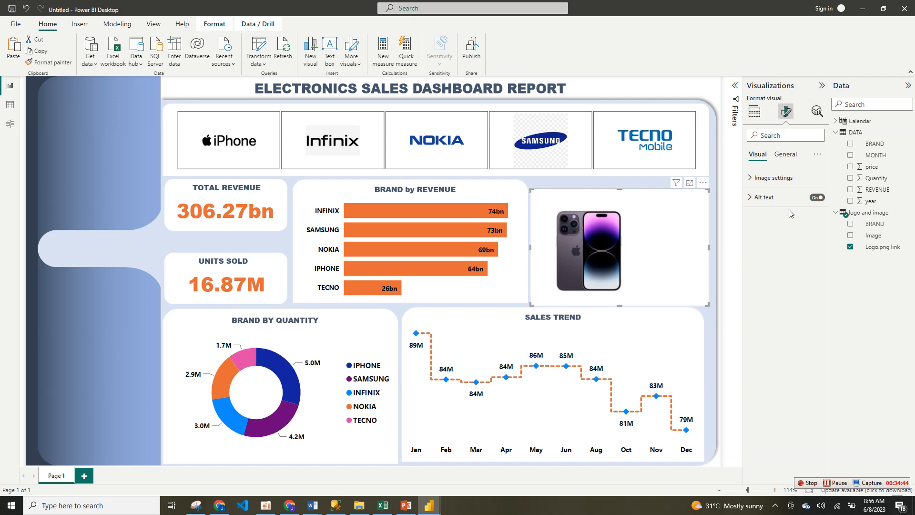
pyautogui.click(773, 177)
pyautogui.click(806, 232)
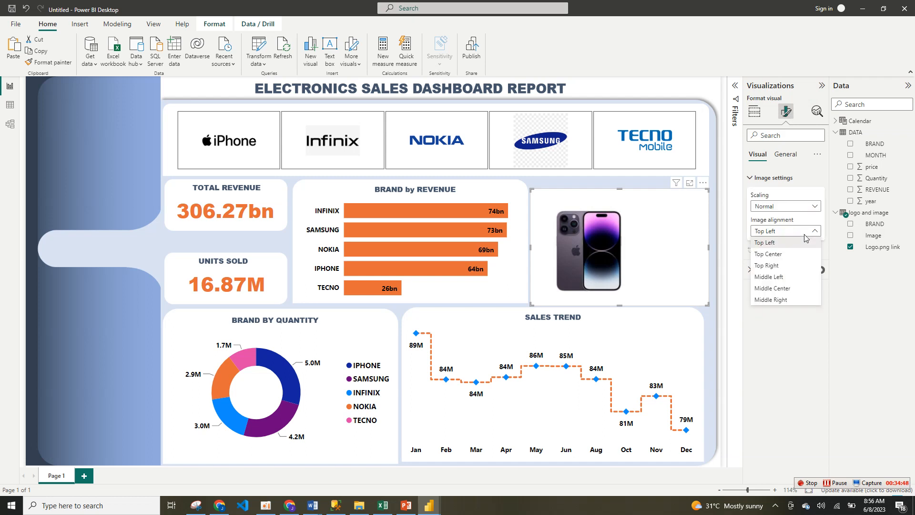
pyautogui.click(792, 258)
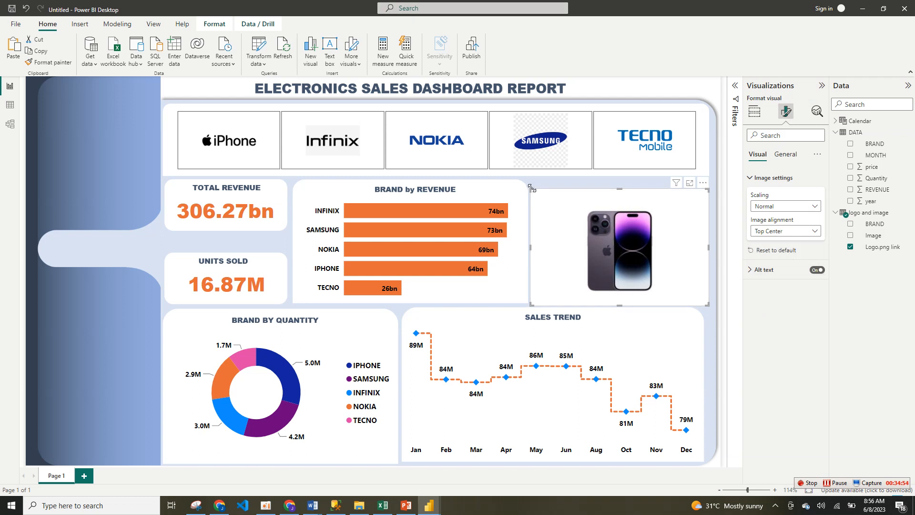
# Step: Resize the phone image visual so it fills the space beside the BRAND by REVENUE chart and ends above the sales trend
pyautogui.moveTo(530, 189); pyautogui.dragTo(531, 179)
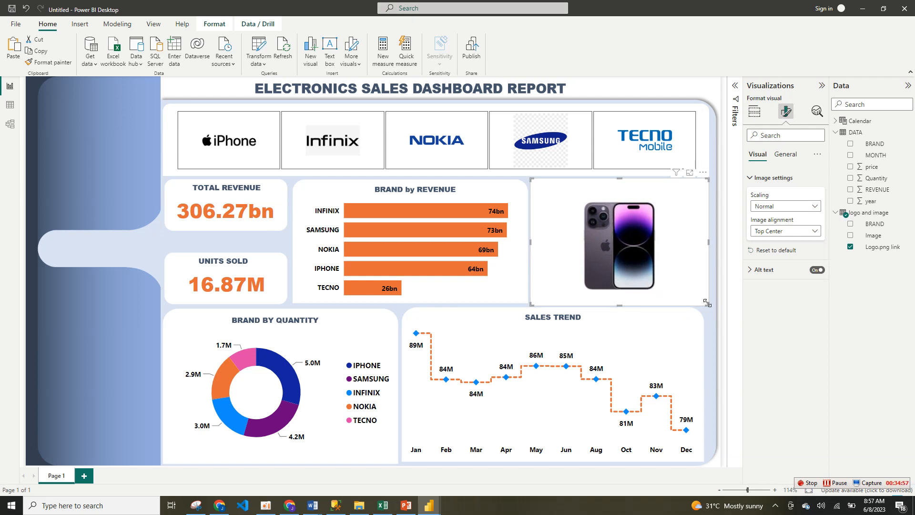
pyautogui.moveTo(708, 303); pyautogui.dragTo(714, 310)
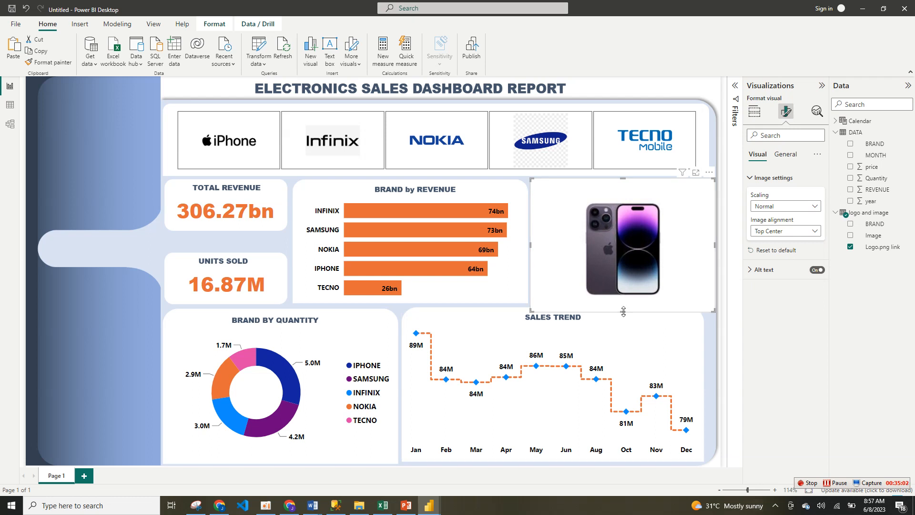
pyautogui.moveTo(623, 312); pyautogui.dragTo(619, 305)
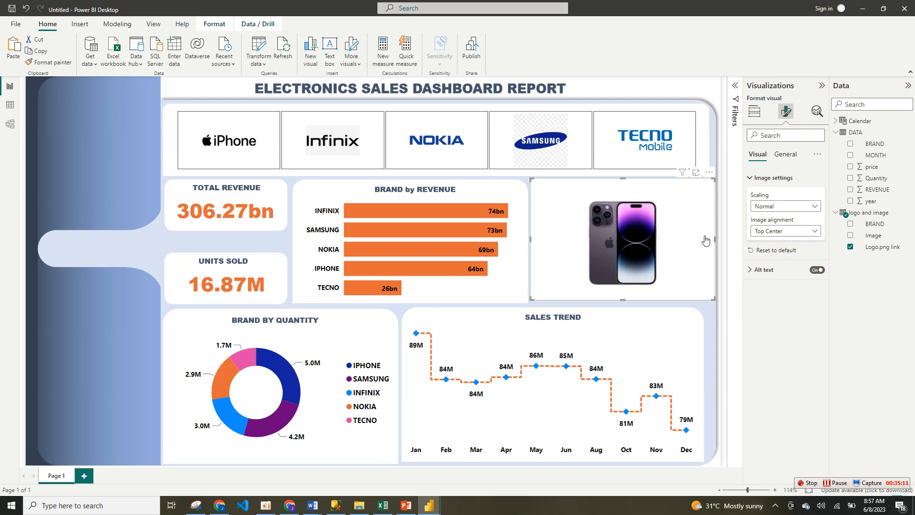
pyautogui.moveTo(707, 241); pyautogui.dragTo(93, 176)
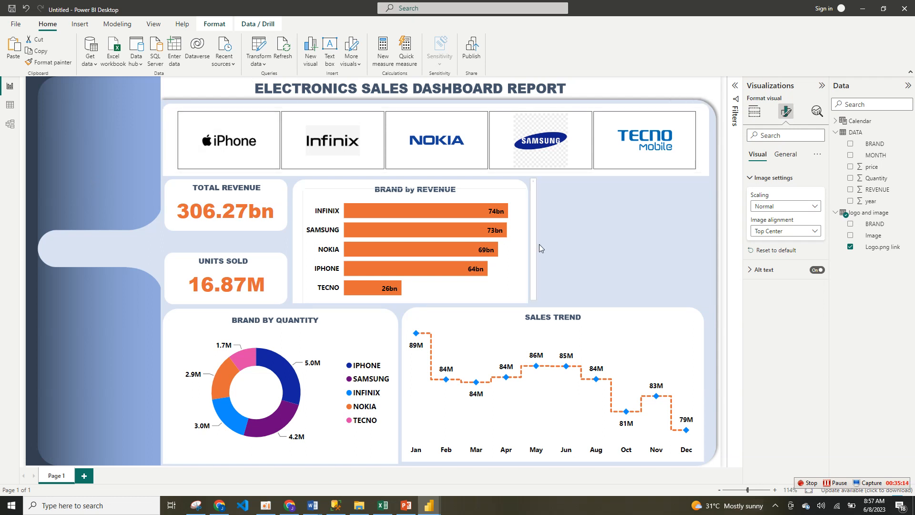
pyautogui.moveTo(539, 244); pyautogui.dragTo(22, 43)
pyautogui.click(26, 10)
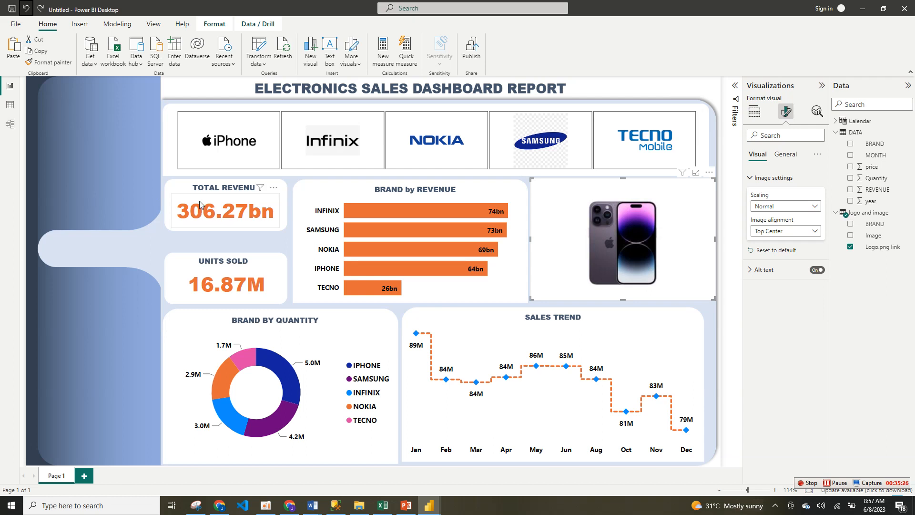
# Step: Add a slicer using the year field from the DATA table and shrink it to fit the blue side panel
pyautogui.click(755, 114)
pyautogui.click(135, 167)
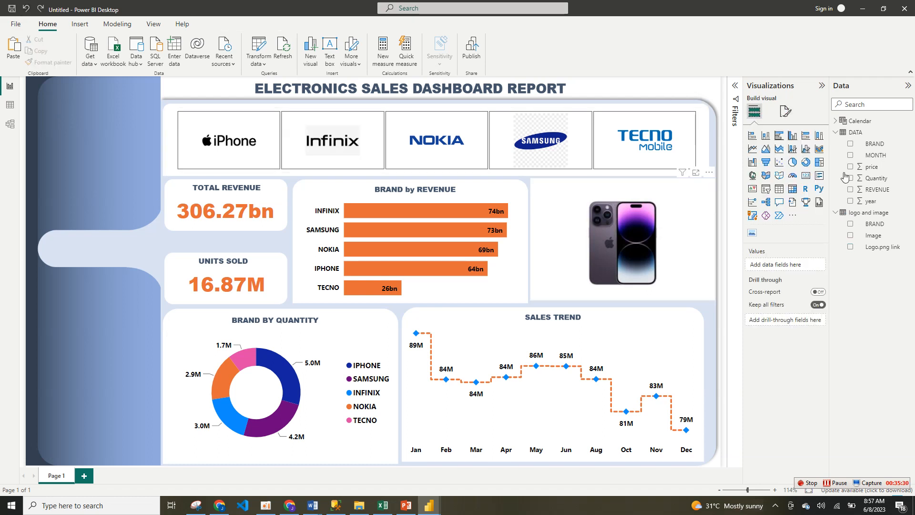
pyautogui.click(765, 191)
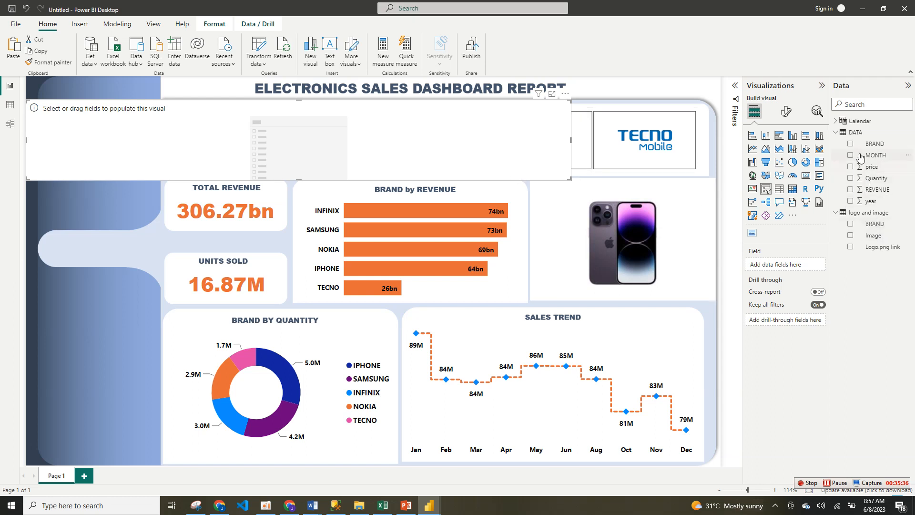
pyautogui.click(839, 133)
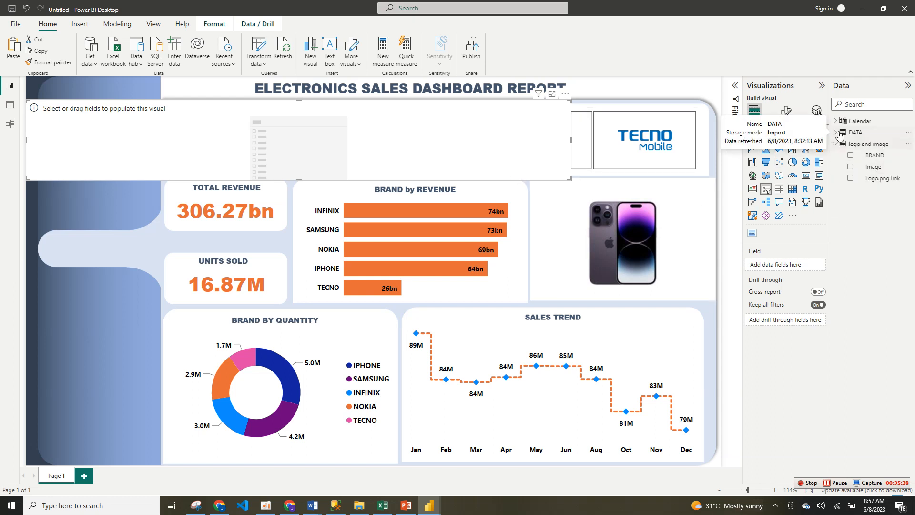
pyautogui.click(840, 135)
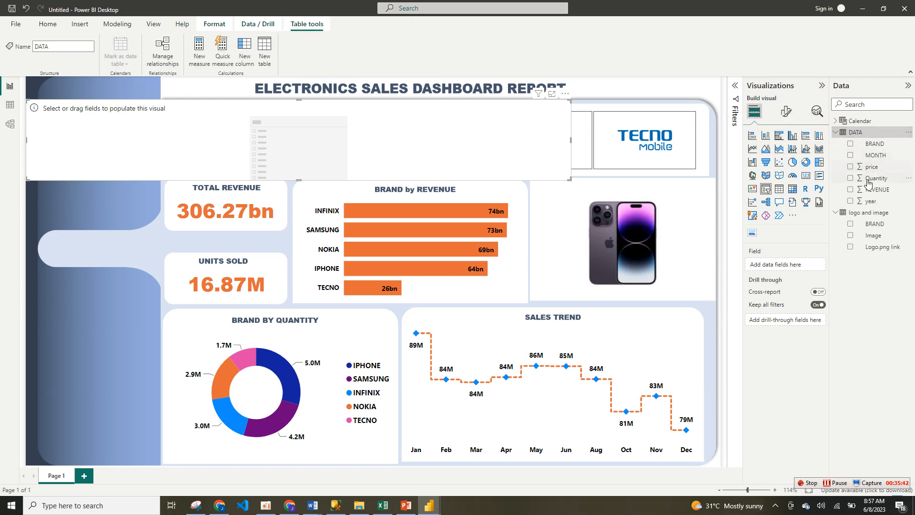
pyautogui.click(870, 201)
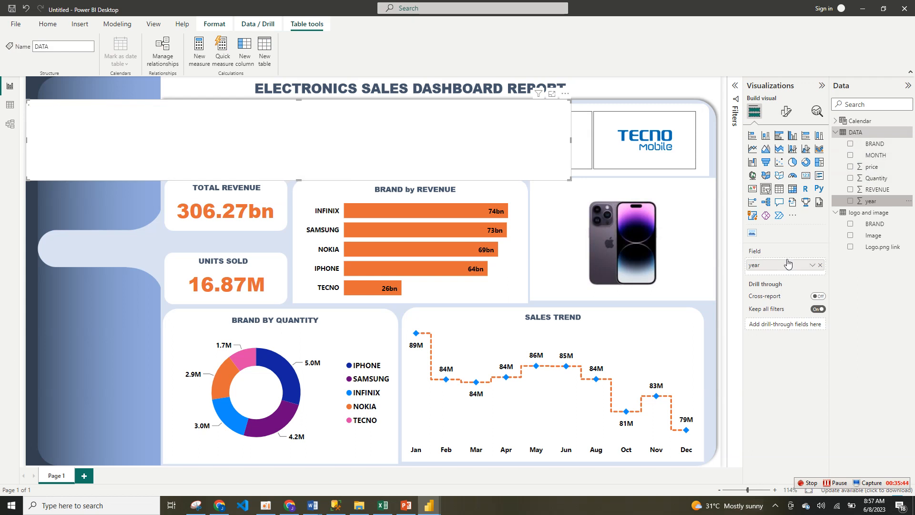
pyautogui.moveTo(564, 182); pyautogui.dragTo(113, 199)
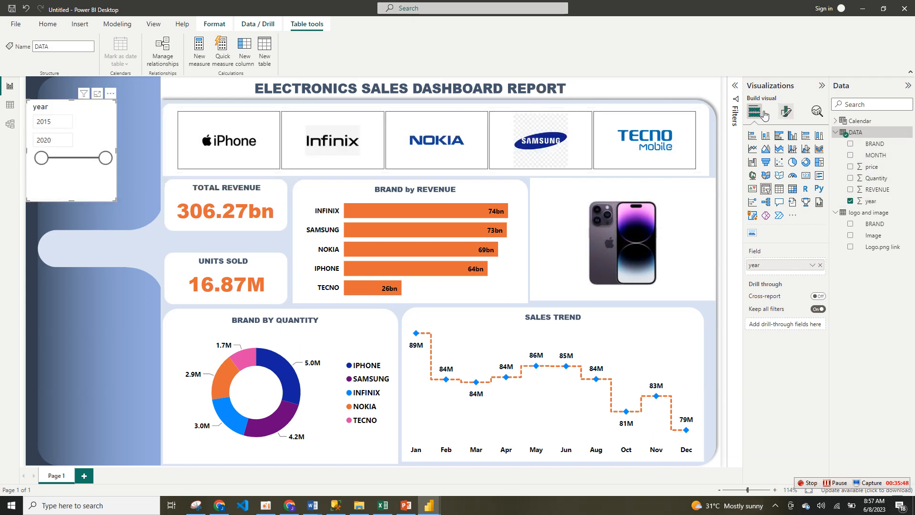
# Step: Set the year slicer's style to Tile
pyautogui.click(786, 111)
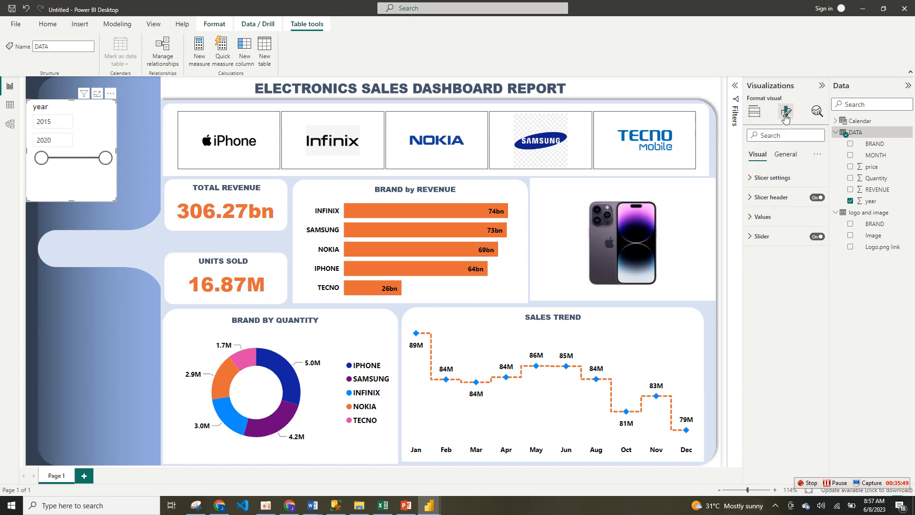
pyautogui.click(779, 179)
pyautogui.click(781, 221)
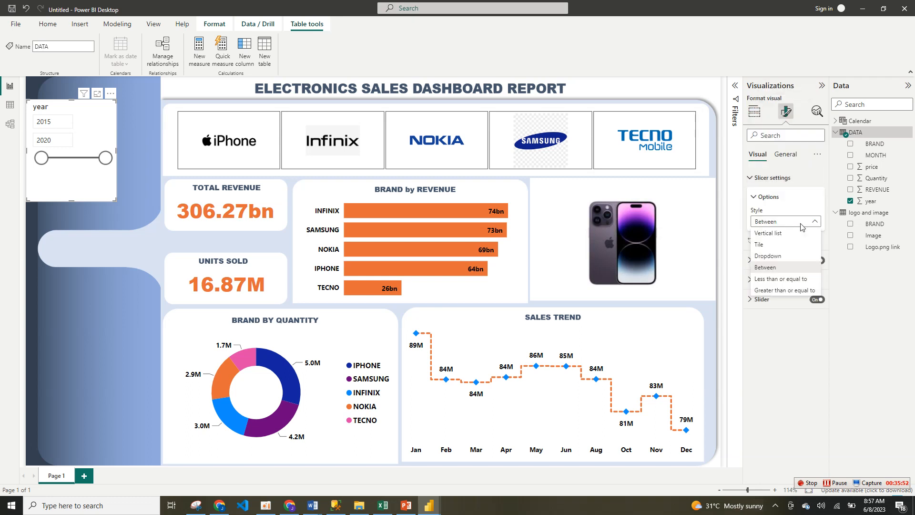
pyautogui.click(779, 238)
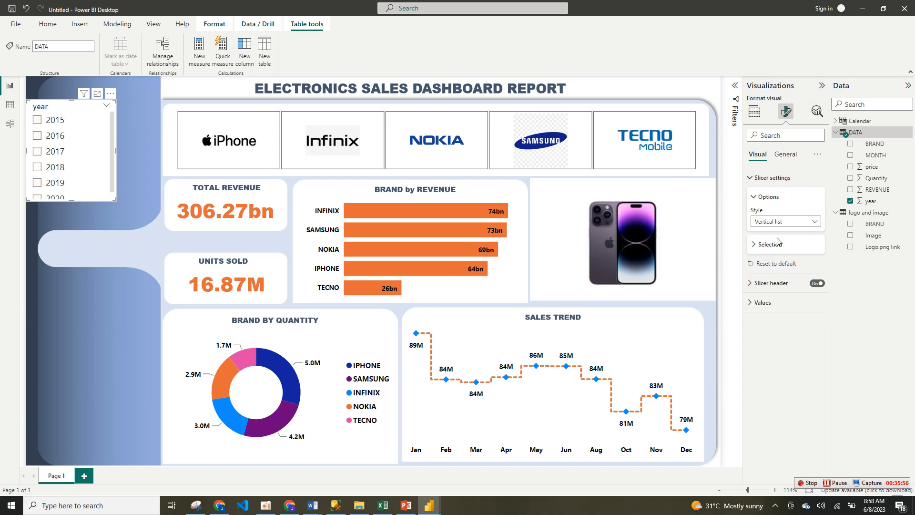
pyautogui.click(795, 225)
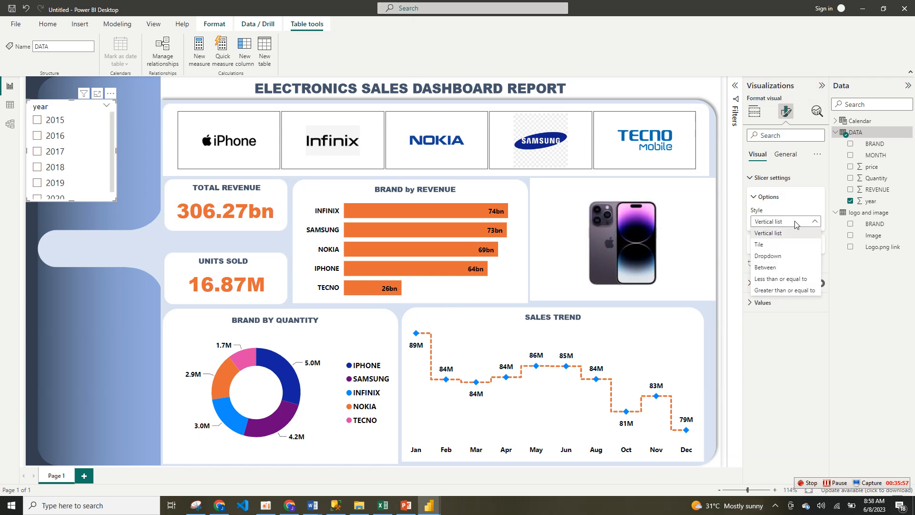
pyautogui.click(786, 245)
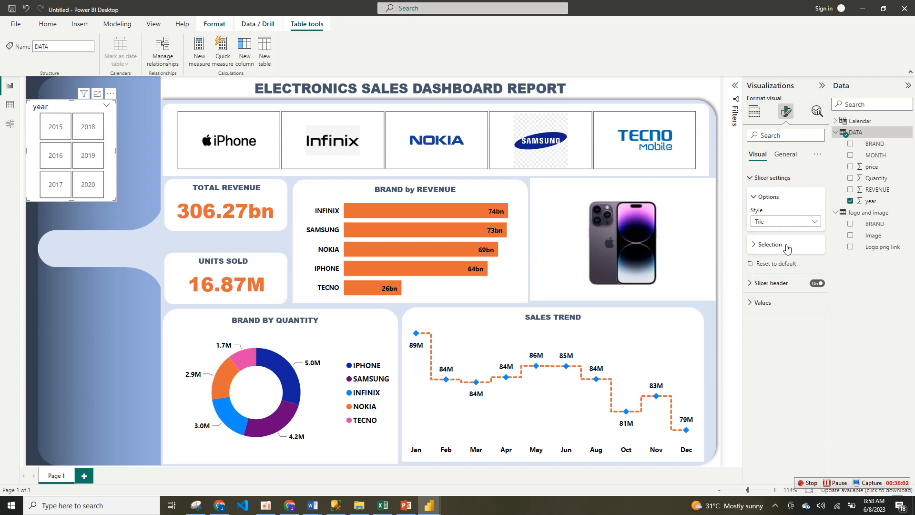
# Step: Turn off the year slicer's header and its background
pyautogui.click(816, 284)
pyautogui.click(755, 200)
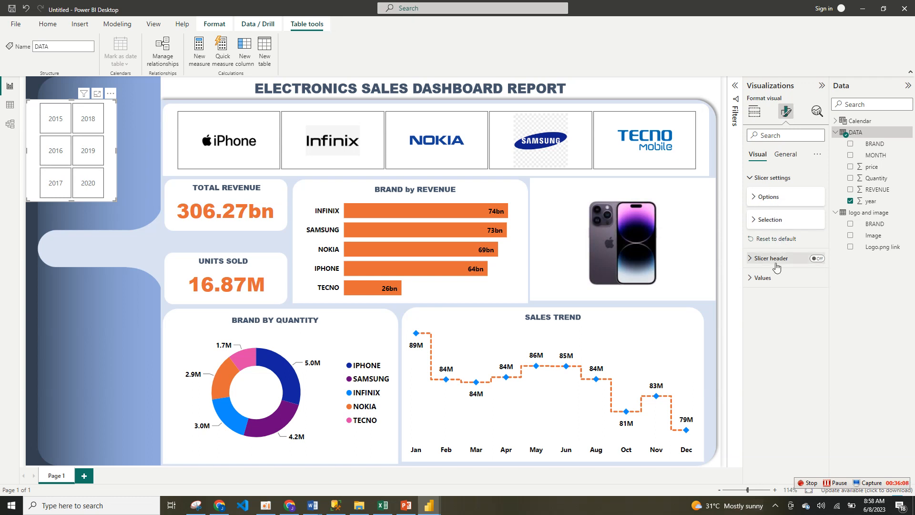
pyautogui.click(786, 154)
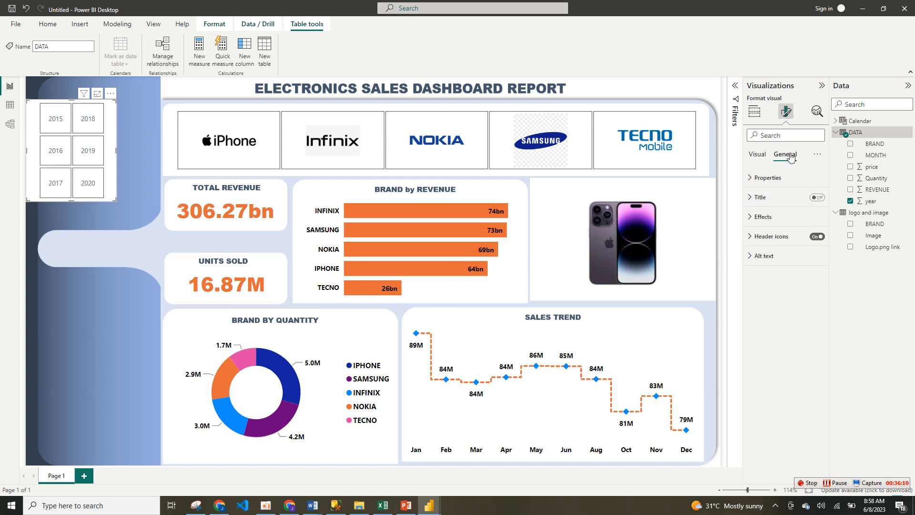
pyautogui.click(815, 215)
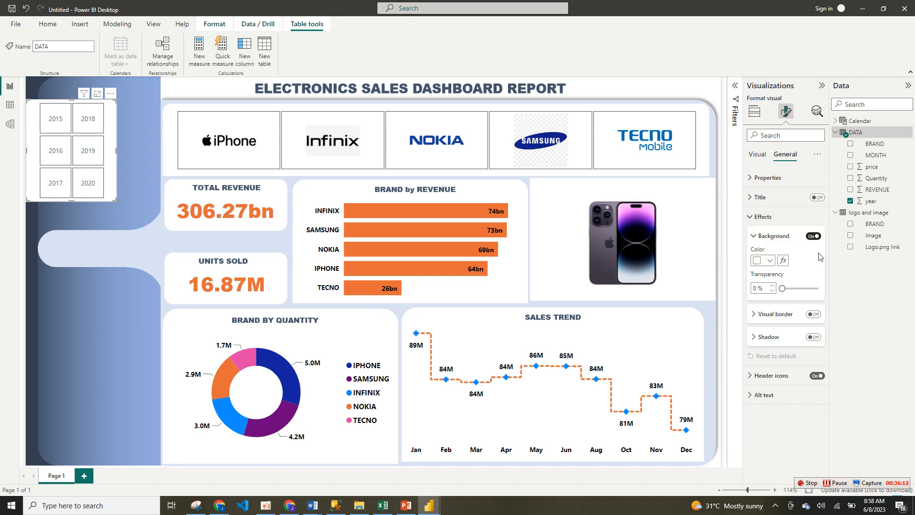
pyautogui.click(813, 236)
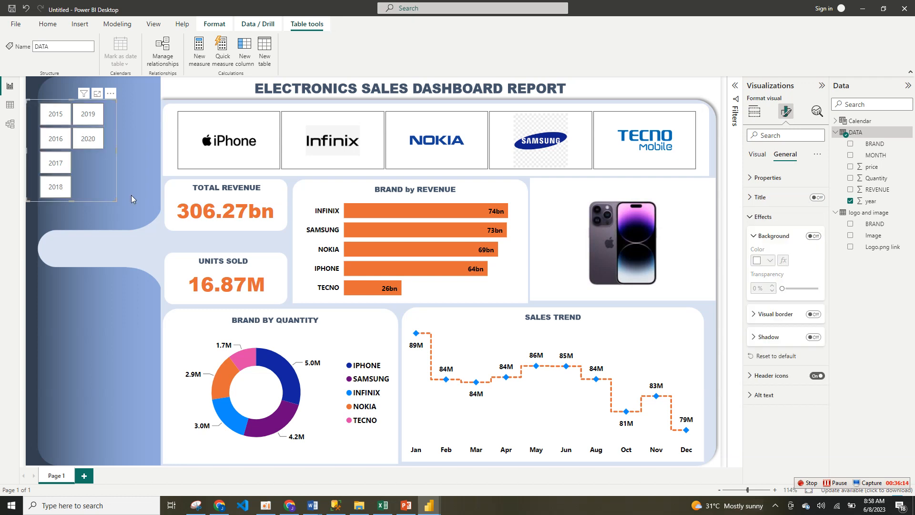
# Step: Move and resize the year slicer so its tiles form two columns of three within the blue side panel
pyautogui.moveTo(116, 201); pyautogui.dragTo(153, 182)
pyautogui.moveTo(48, 184); pyautogui.dragTo(54, 210)
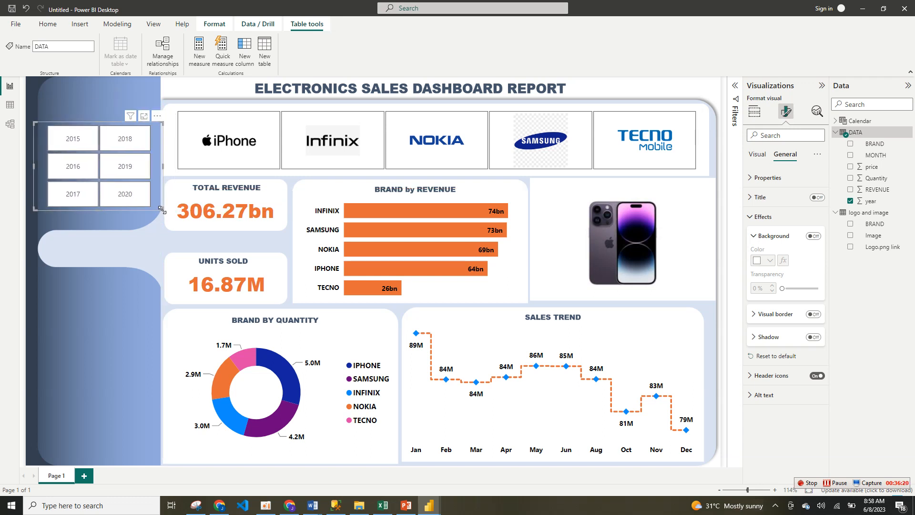
pyautogui.moveTo(161, 210); pyautogui.dragTo(151, 216)
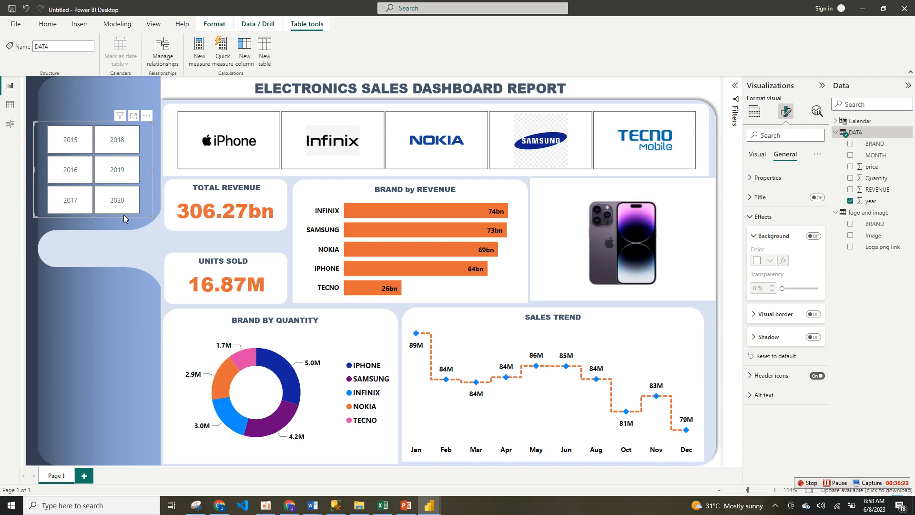
pyautogui.moveTo(34, 123); pyautogui.dragTo(47, 123)
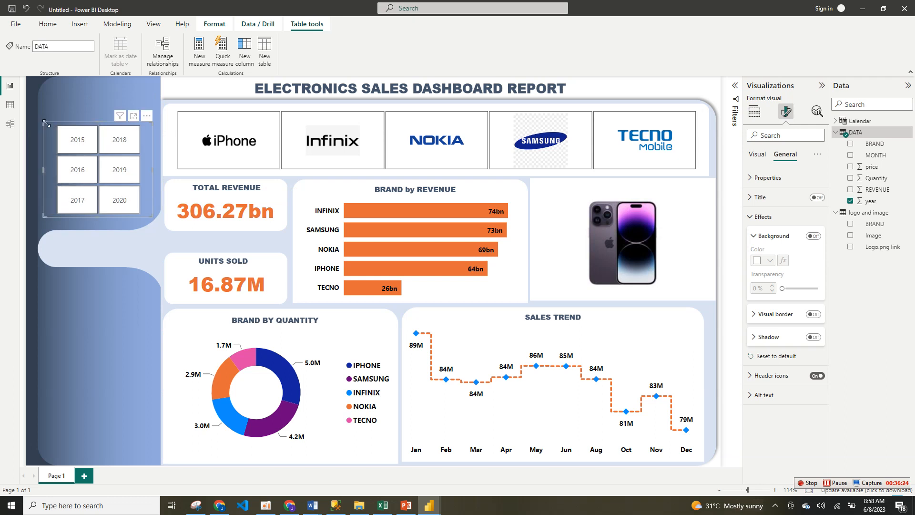
# Step: Format the year slicer's values in bold with a black font color
pyautogui.click(757, 154)
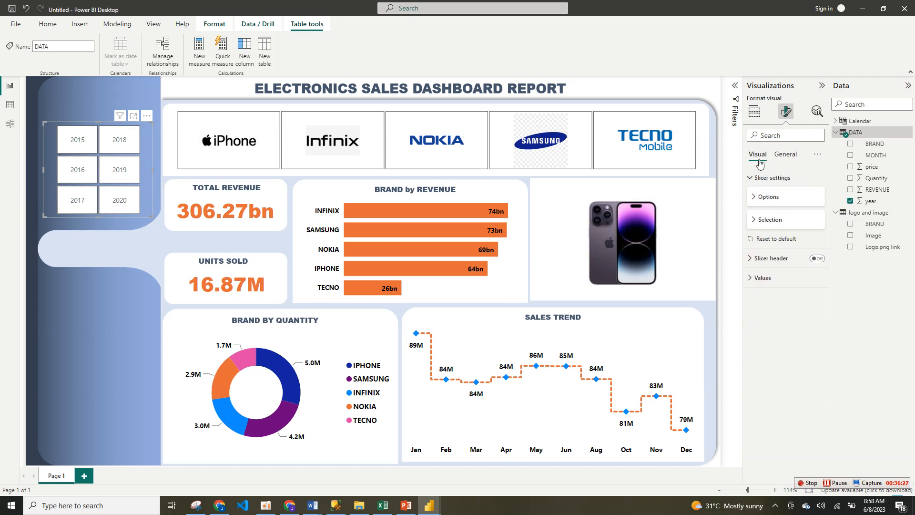
pyautogui.click(782, 197)
pyautogui.click(783, 196)
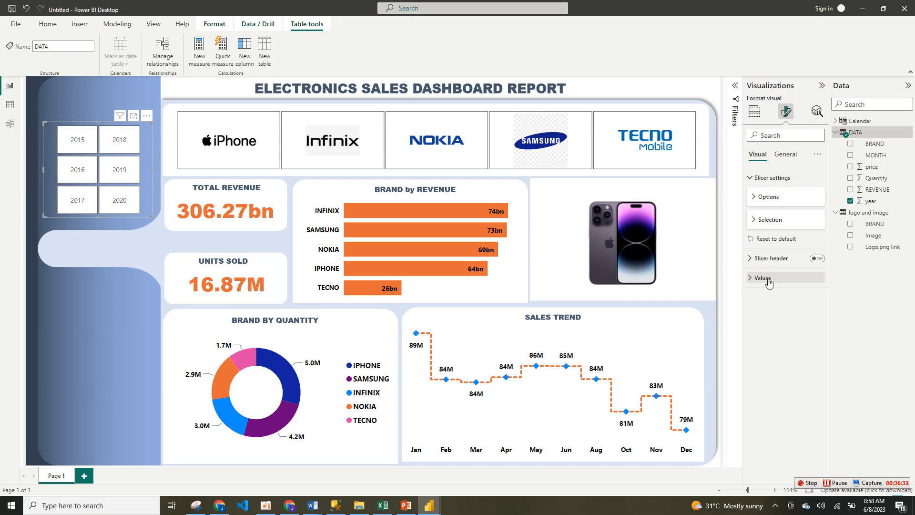
pyautogui.click(768, 281)
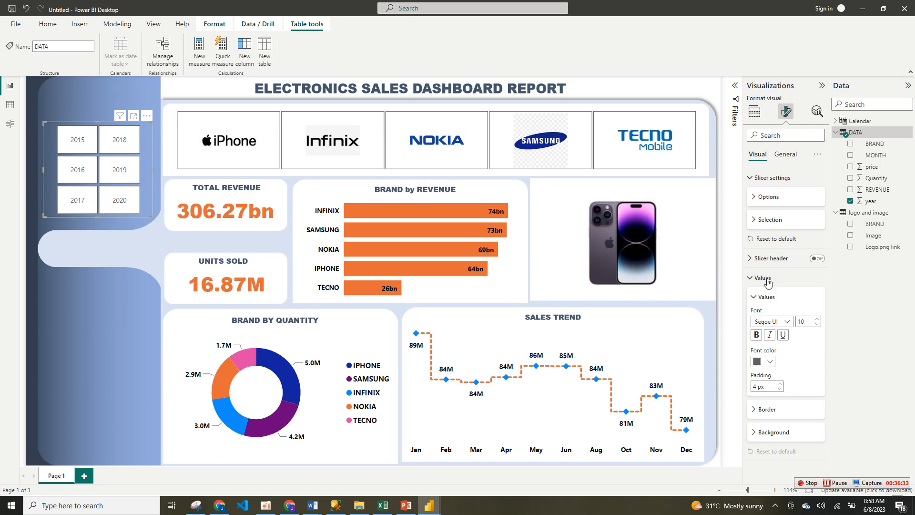
pyautogui.click(764, 362)
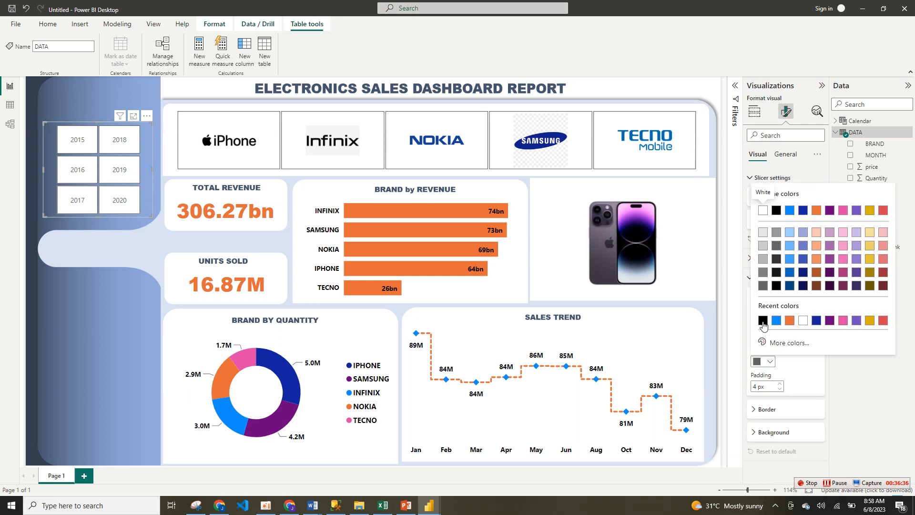
pyautogui.click(763, 321)
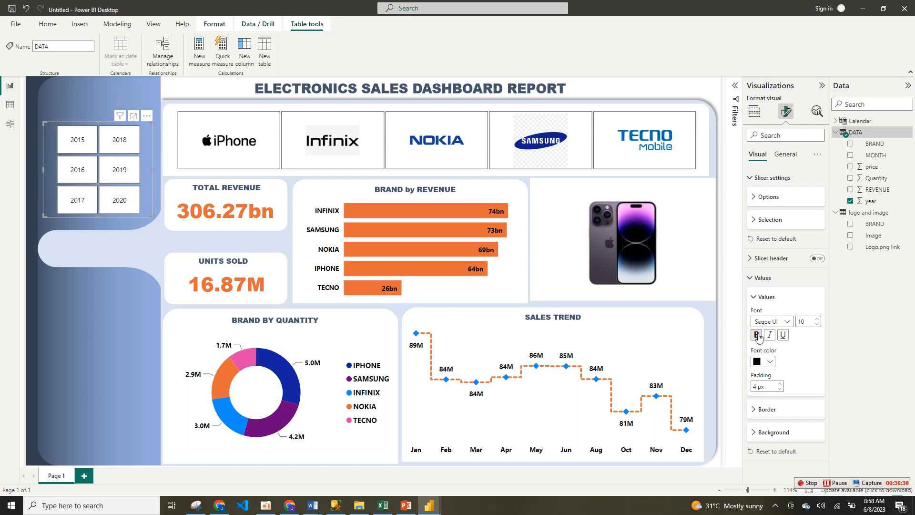
pyautogui.click(757, 335)
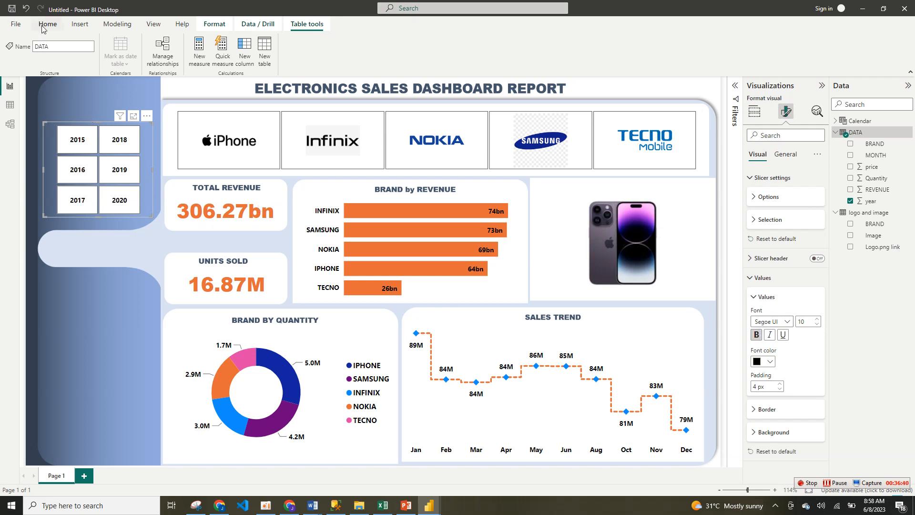
# Step: Insert a rounded-tab rectangle shape, shrink it to the year slicer's width and place it directly above the year tiles
pyautogui.click(79, 23)
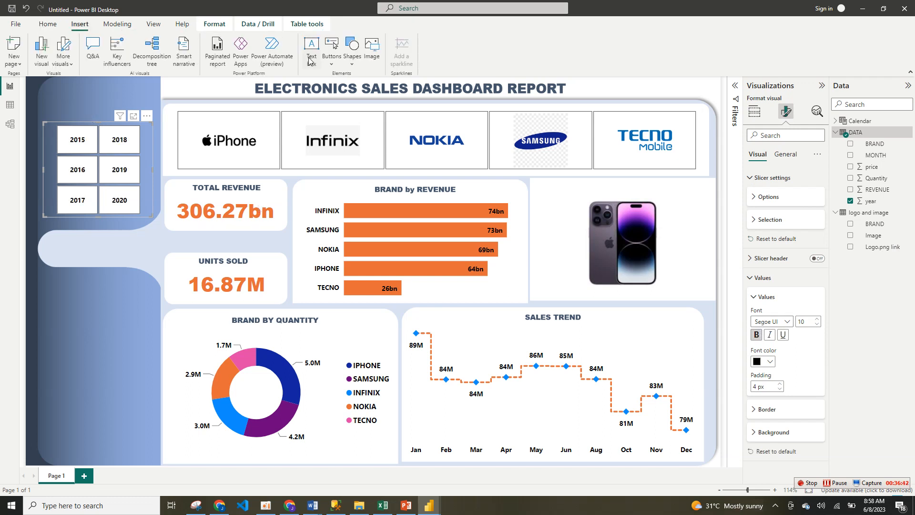
pyautogui.click(353, 68)
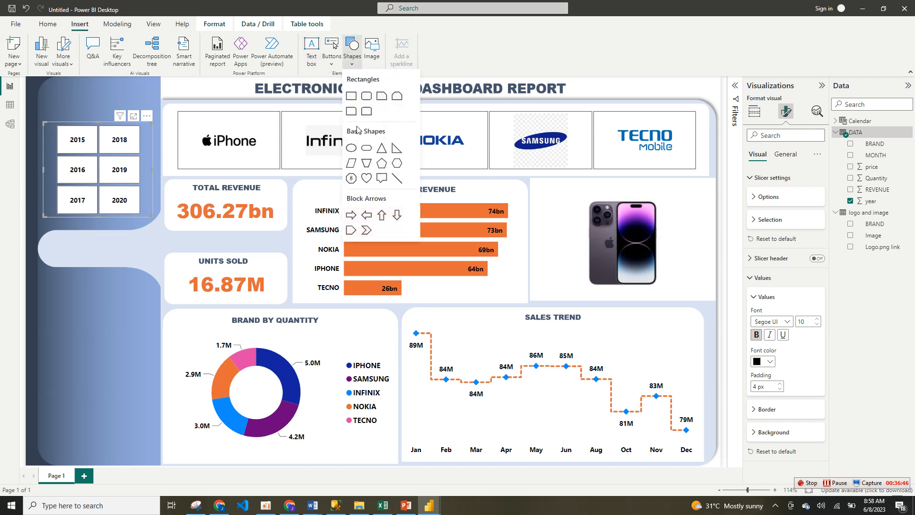
pyautogui.click(367, 101)
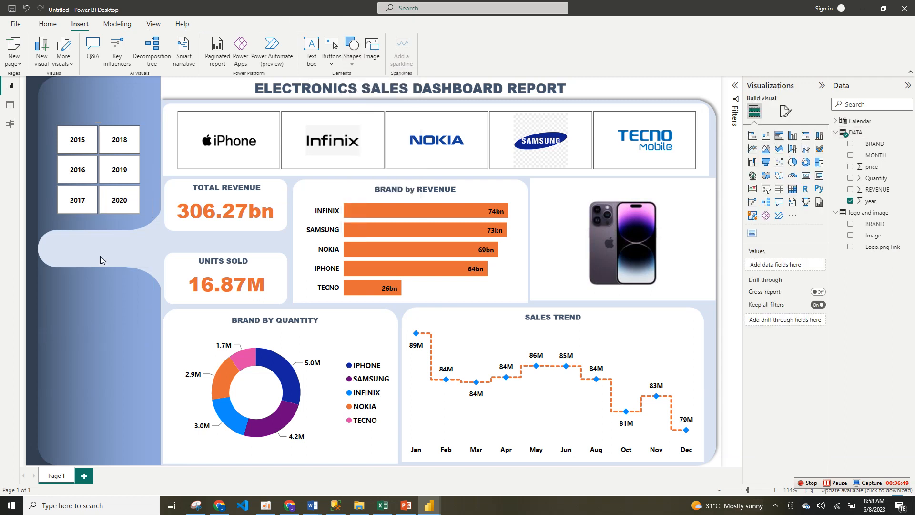
pyautogui.moveTo(145, 342); pyautogui.dragTo(145, 345)
pyautogui.click(145, 345)
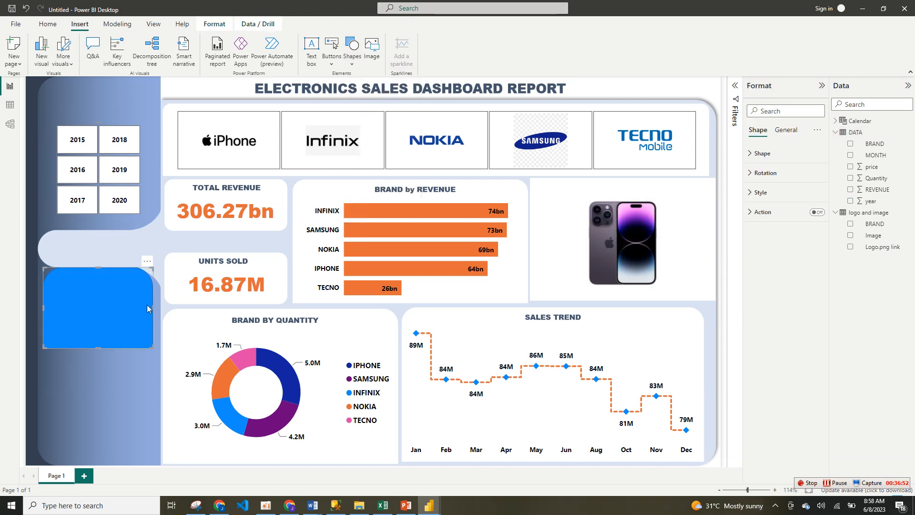
pyautogui.moveTo(150, 340); pyautogui.dragTo(104, 117)
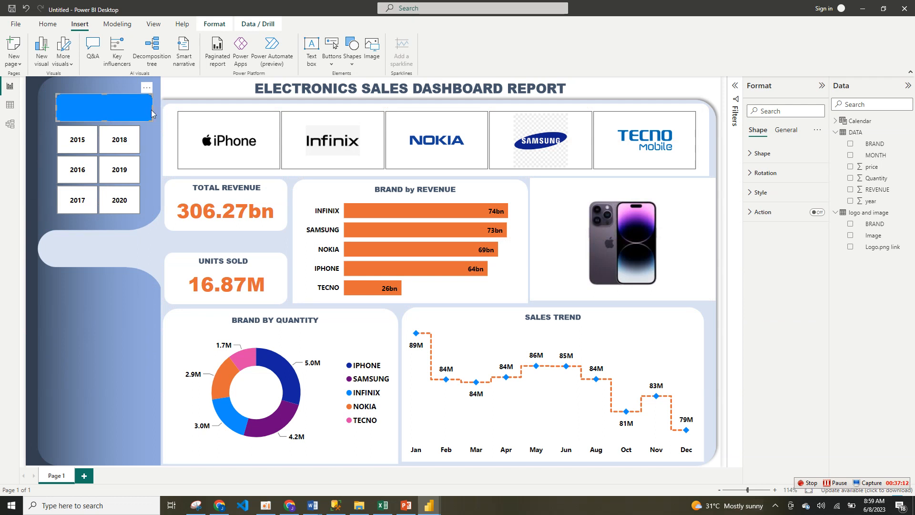
pyautogui.moveTo(142, 112); pyautogui.dragTo(136, 117)
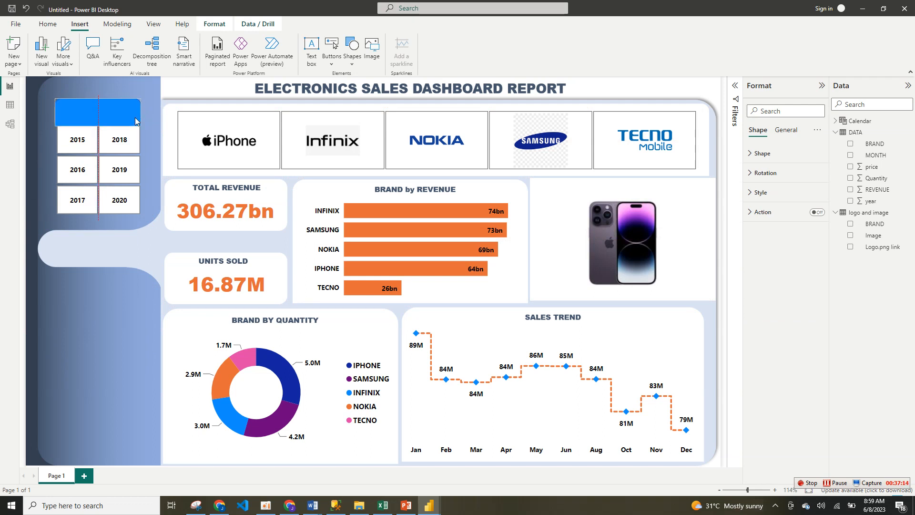
# Step: Insert a text box with the centered text YEAR and shrink the box to a single line
pyautogui.click(310, 56)
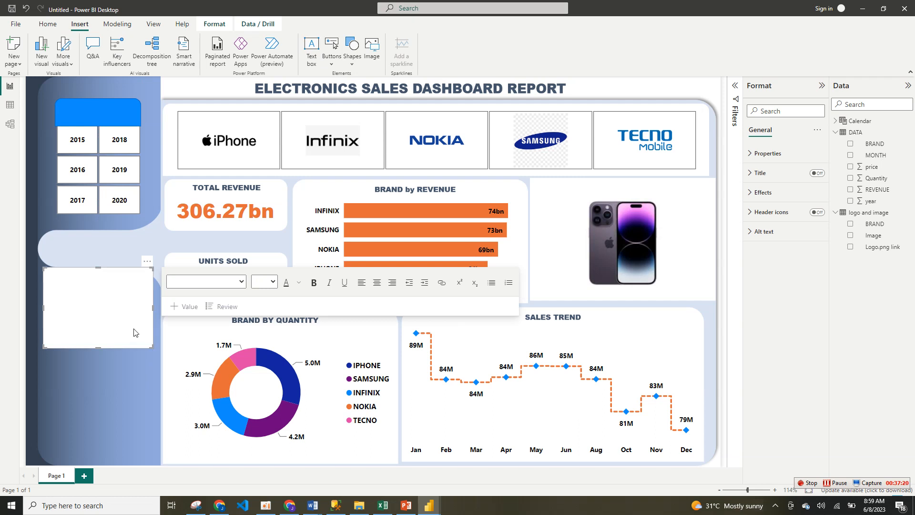
pyautogui.write('yEAR')
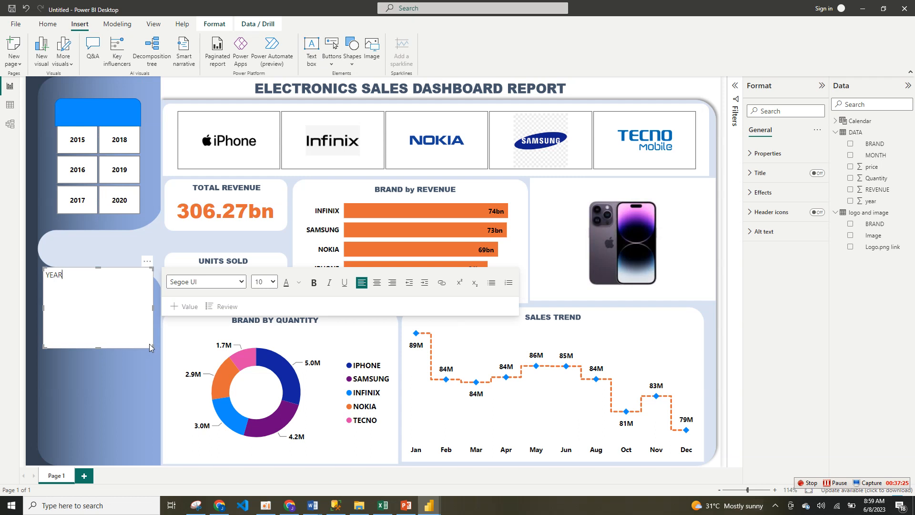
pyautogui.click(382, 284)
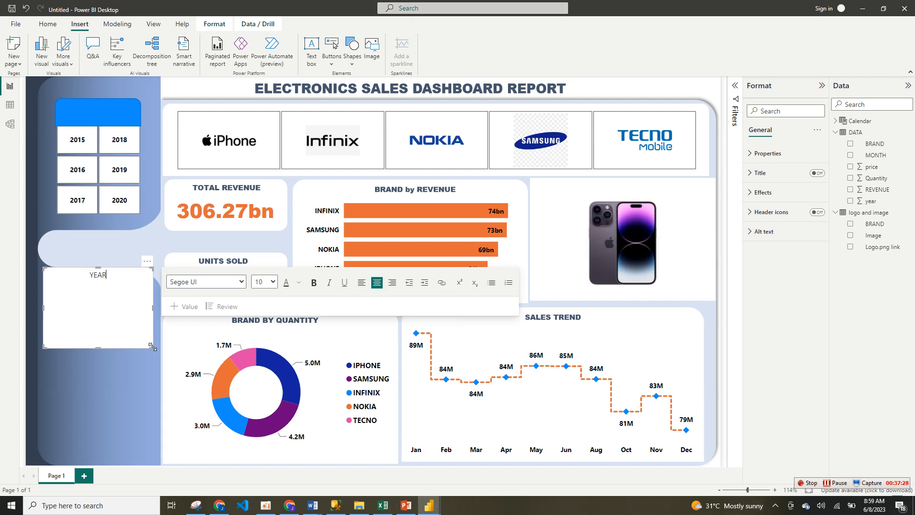
pyautogui.moveTo(151, 348); pyautogui.dragTo(123, 283)
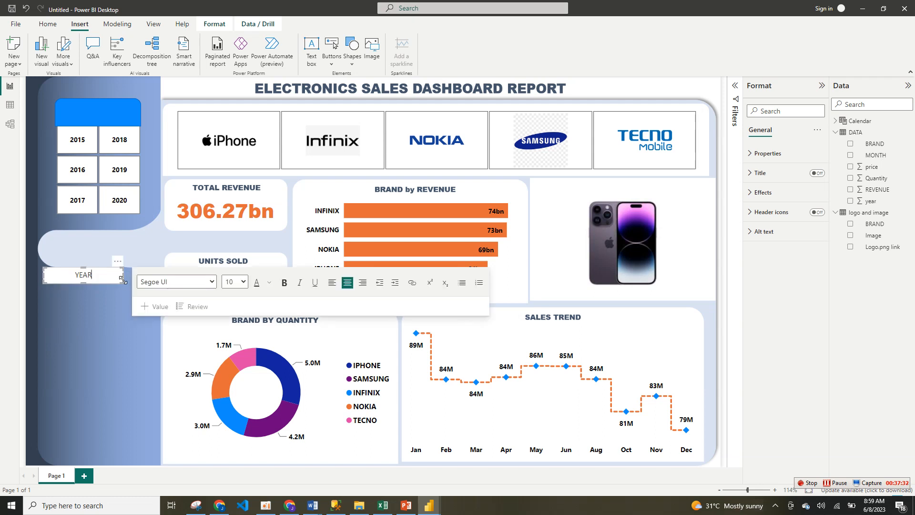
# Step: Make the YEAR text bold and turn off the text box's background
pyautogui.hotkey('ctrl', 'a')
pyautogui.click(212, 282)
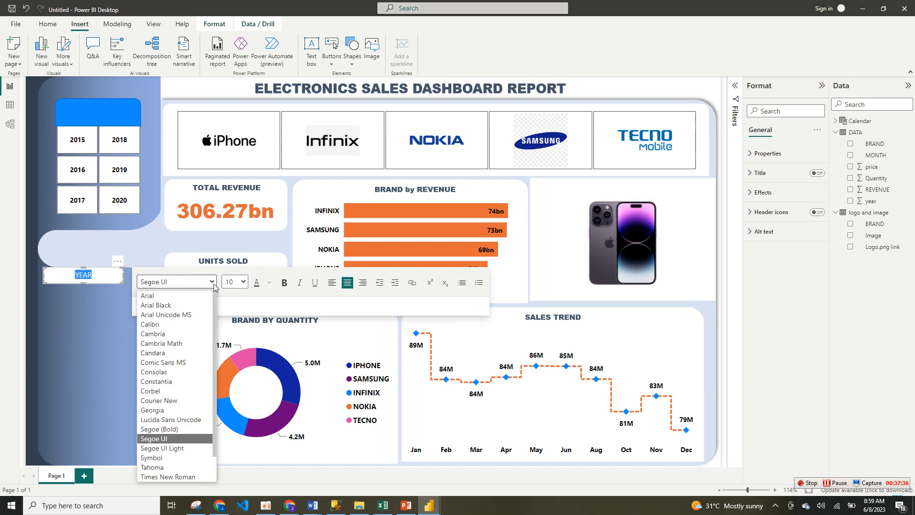
pyautogui.click(285, 283)
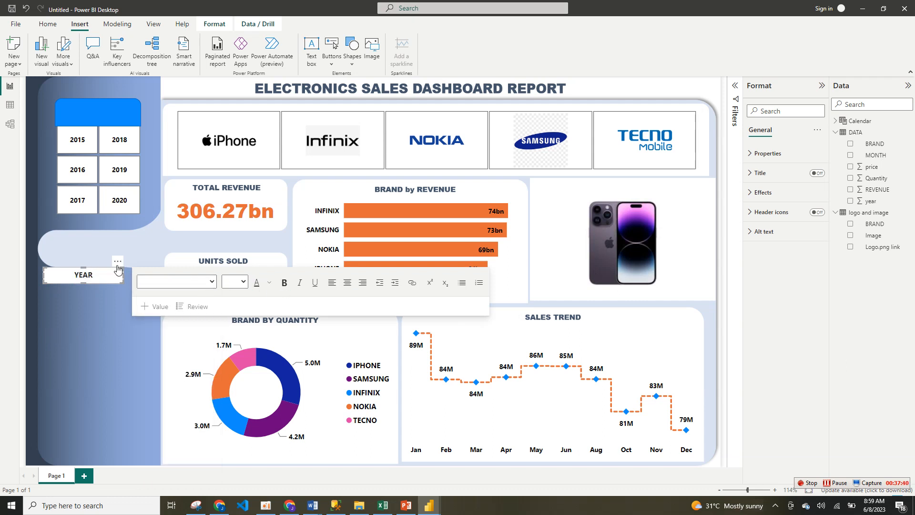
pyautogui.moveTo(117, 268)
pyautogui.mouseDown()
pyautogui.moveTo(114, 143)
pyautogui.moveTo(126, 108)
pyautogui.moveTo(125, 281)
pyautogui.mouseUp()
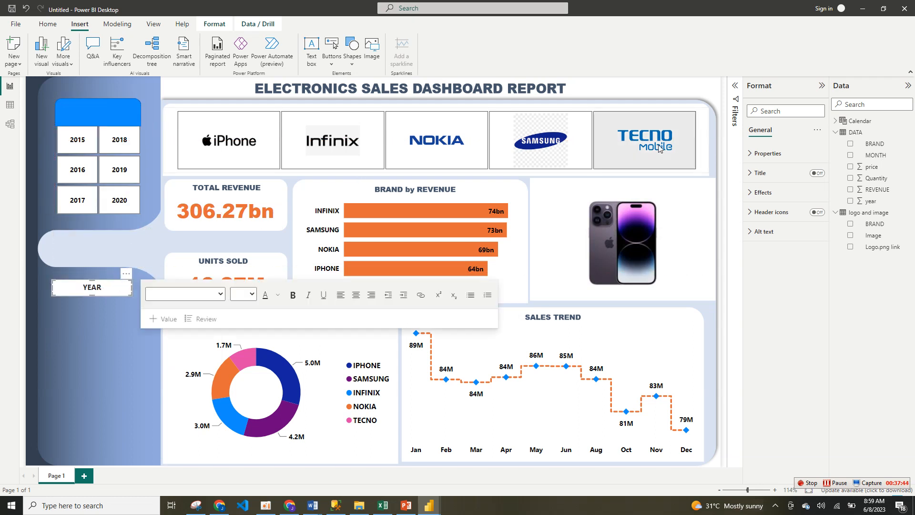
pyautogui.click(809, 192)
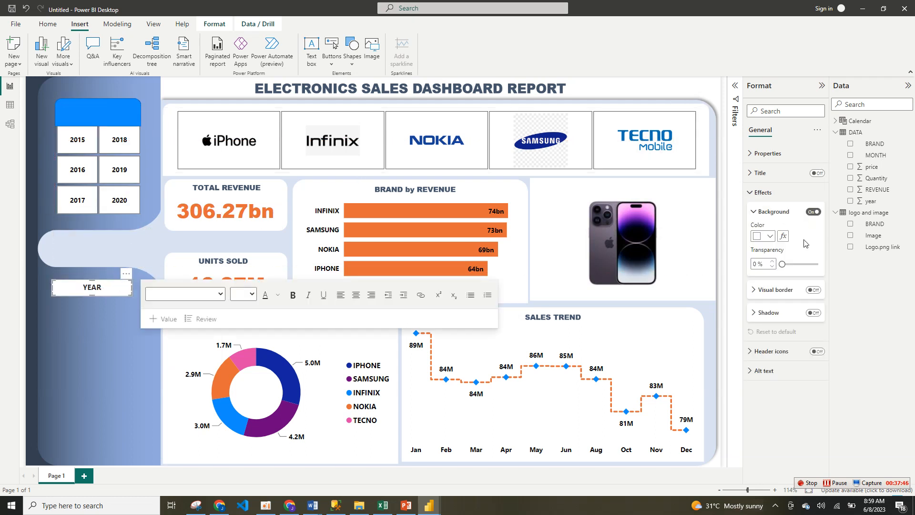
pyautogui.click(813, 212)
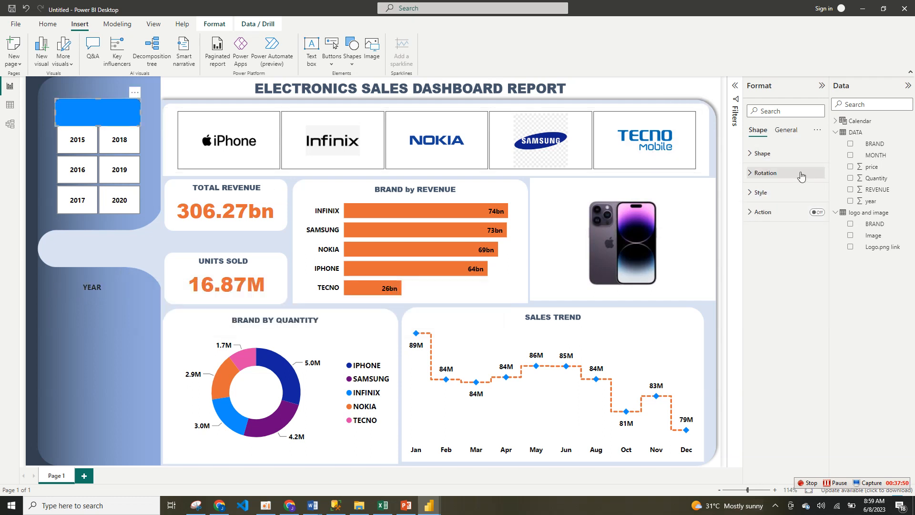
pyautogui.click(801, 175)
pyautogui.click(781, 157)
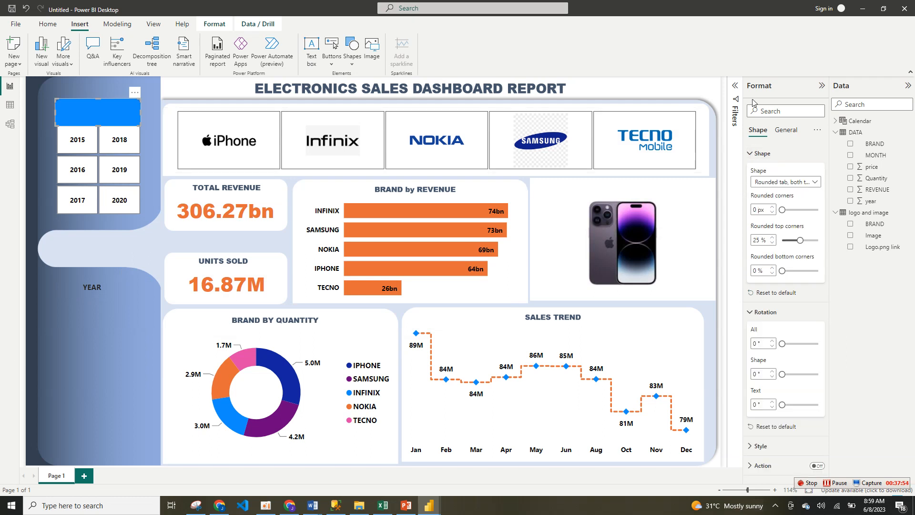
pyautogui.click(787, 131)
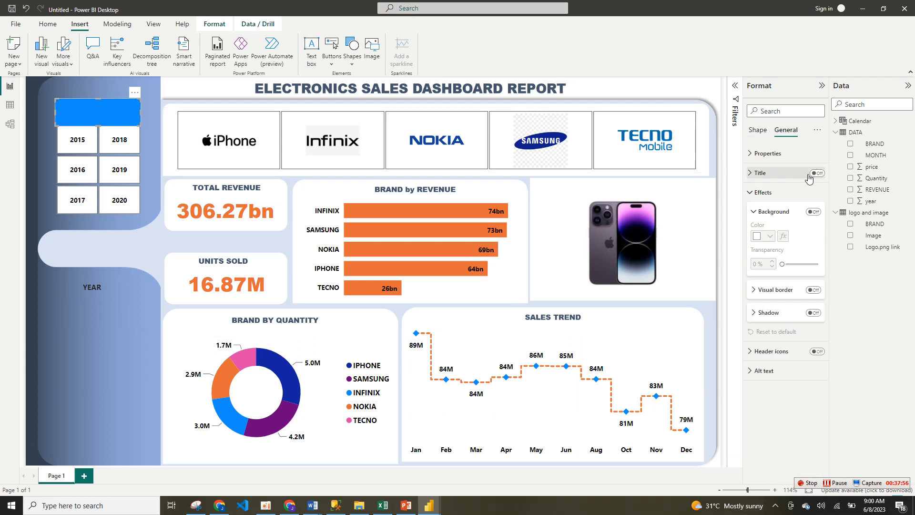
pyautogui.click(812, 192)
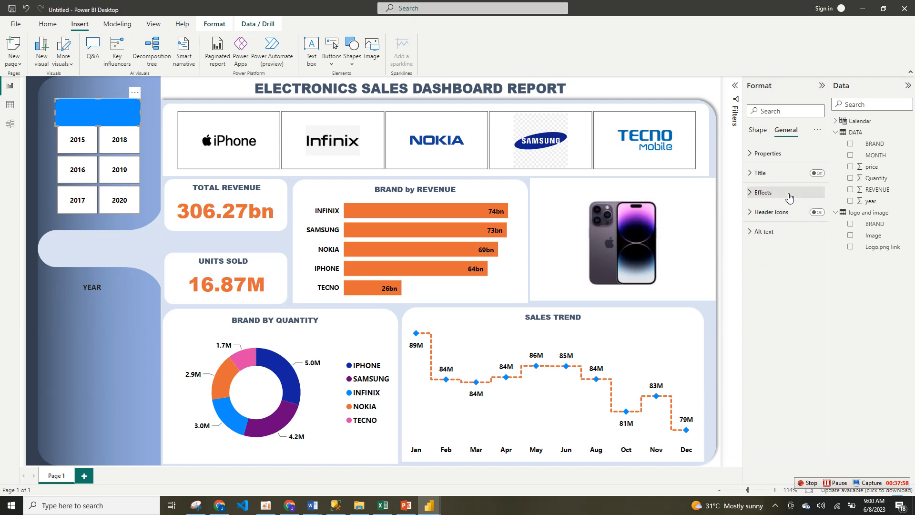
pyautogui.click(808, 192)
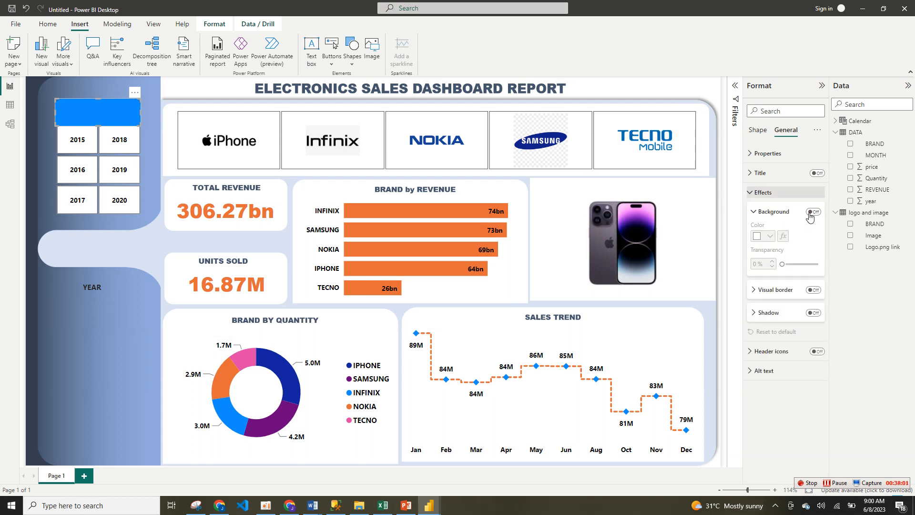
pyautogui.click(758, 131)
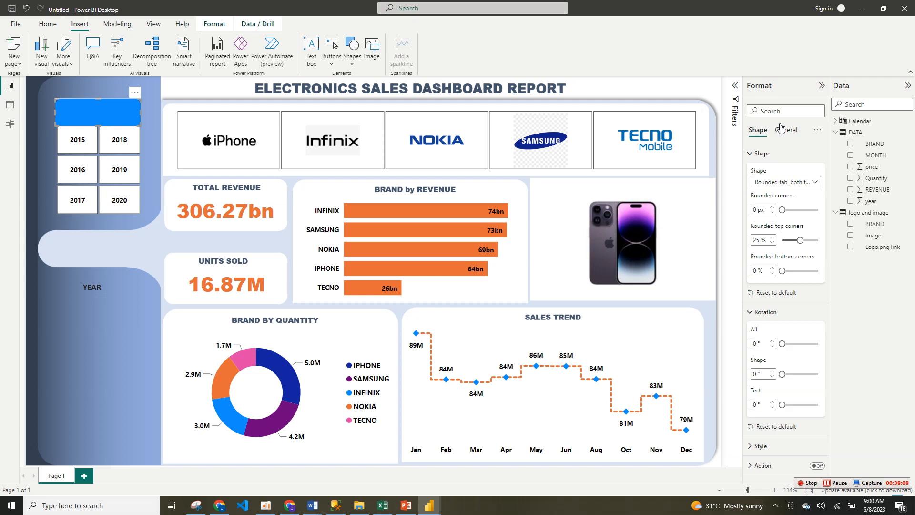
pyautogui.click(761, 153)
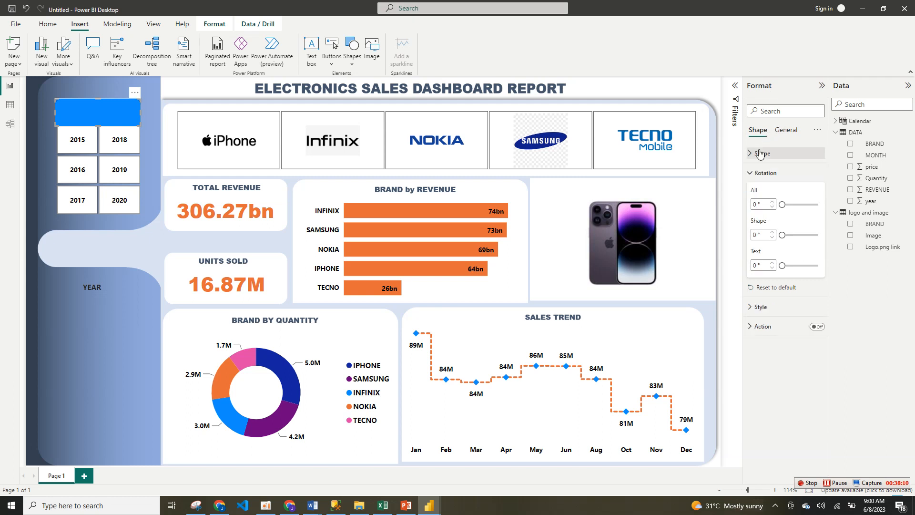
pyautogui.click(762, 172)
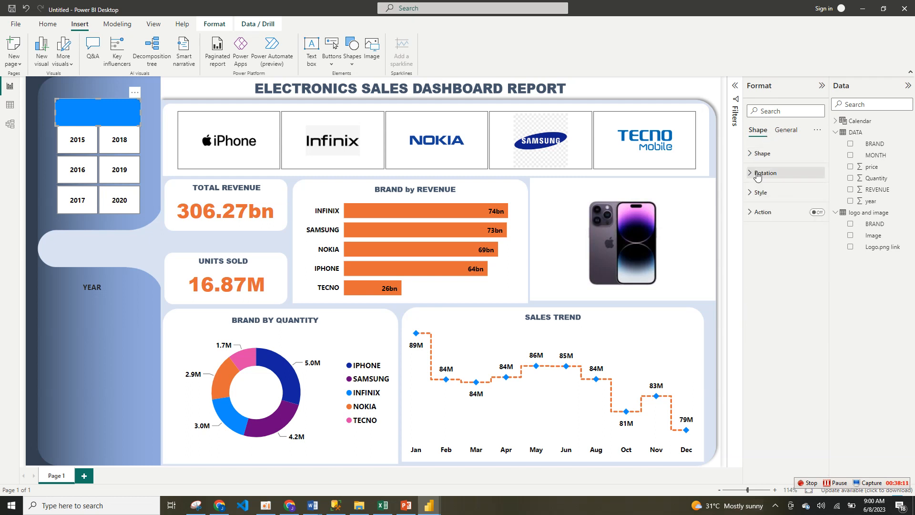
# Step: Turn off the border of the shape above the year tiles and set its fill color to white
pyautogui.click(781, 197)
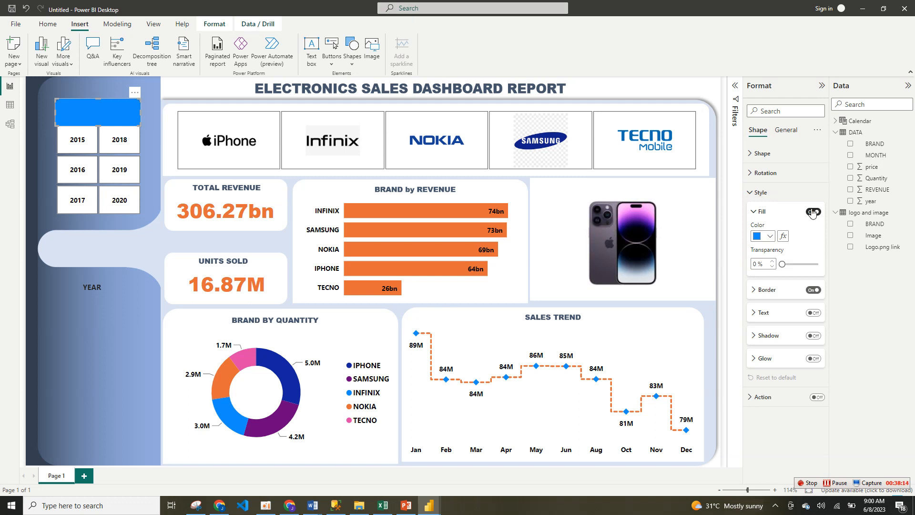
pyautogui.click(816, 290)
pyautogui.click(770, 236)
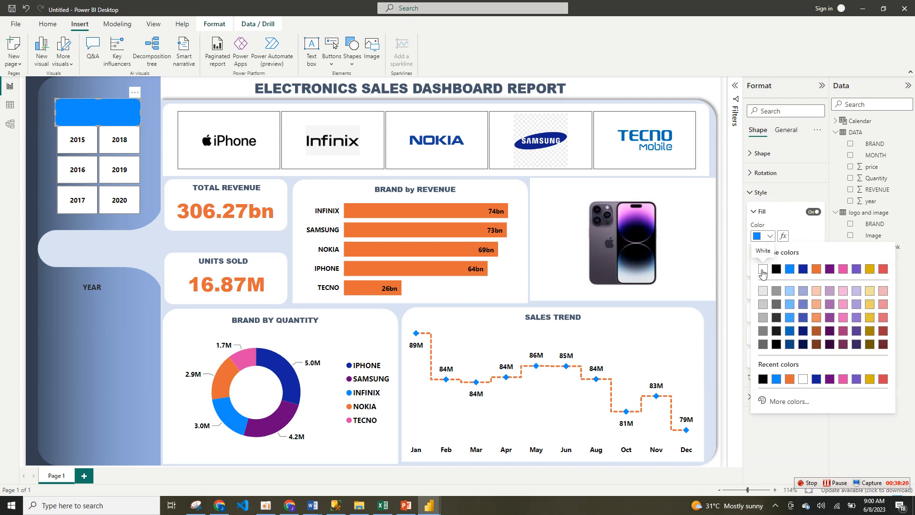
pyautogui.click(763, 270)
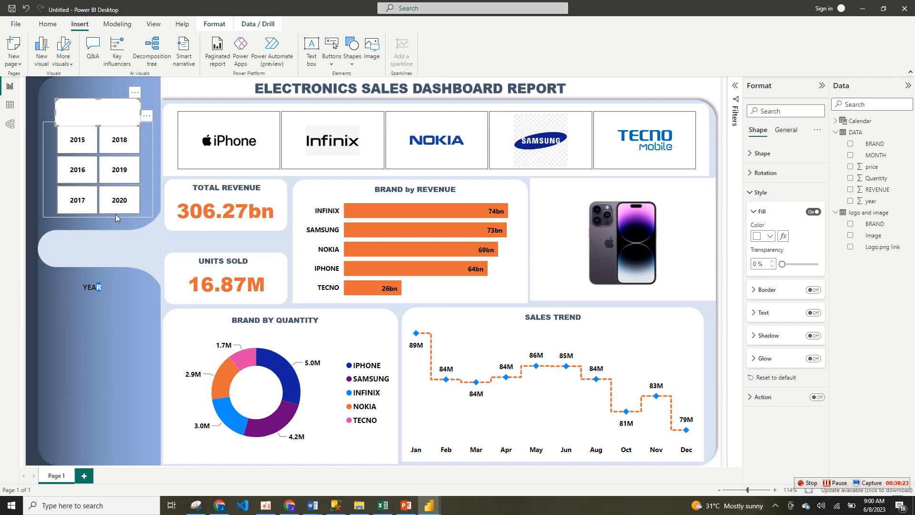
# Step: Move the YEAR text box onto the white shape above the year tiles as the slicer's heading
pyautogui.click(113, 291)
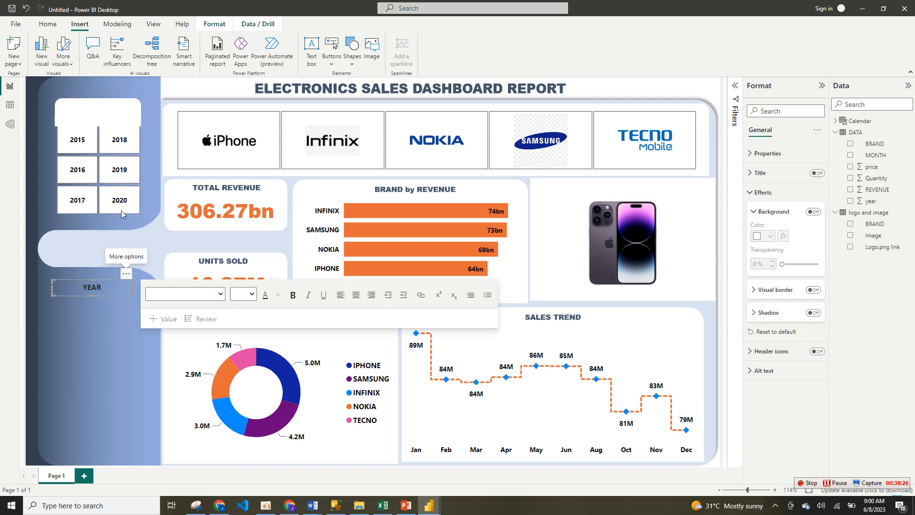
pyautogui.moveTo(125, 282); pyautogui.dragTo(132, 103)
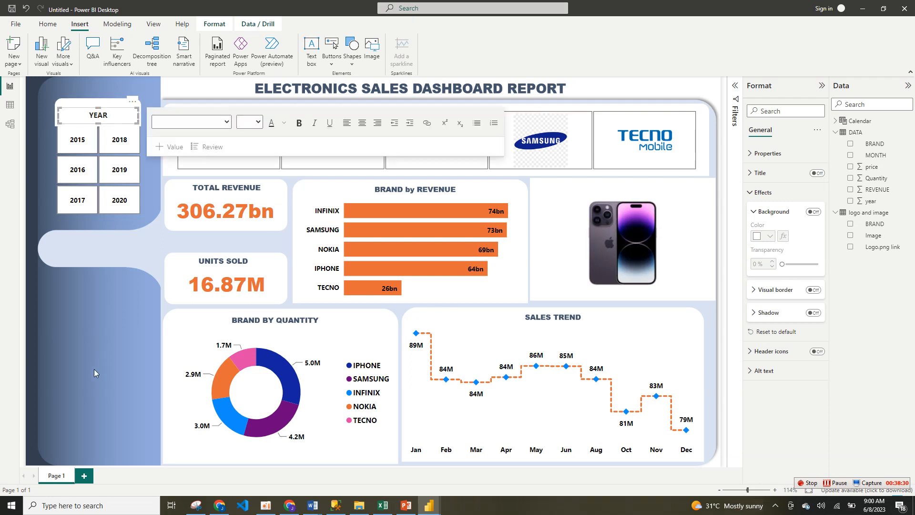
pyautogui.click(94, 369)
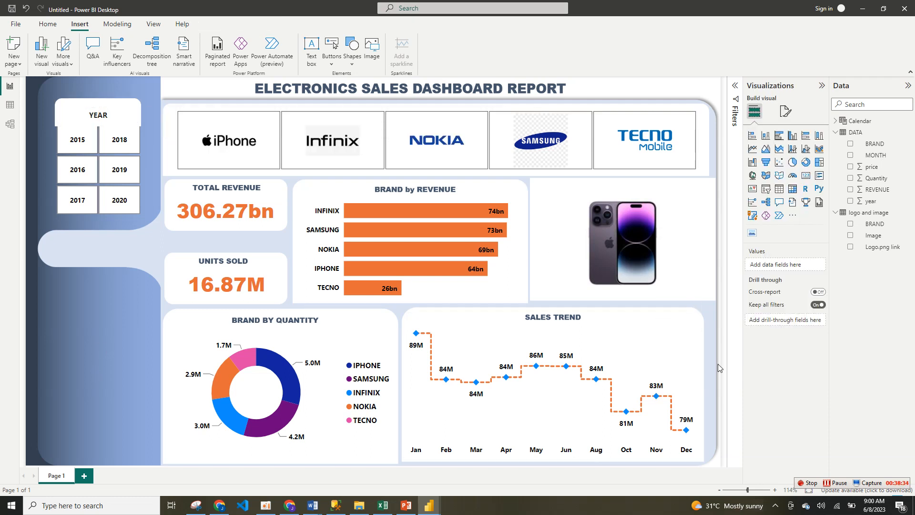
# Step: Test the slicers by filtering to 2015 with iPhone, Infinix, Nokia and Samsung in turn, and clear both selections
pyautogui.click(86, 153)
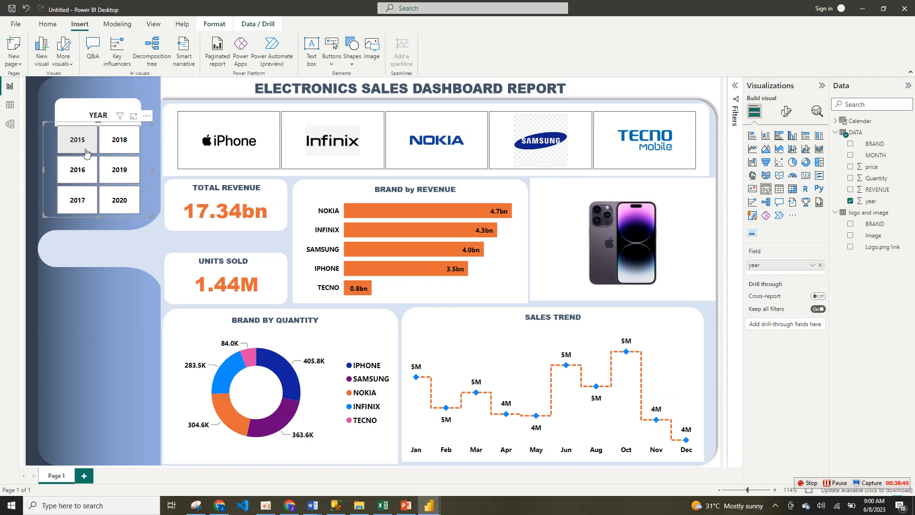
pyautogui.click(226, 142)
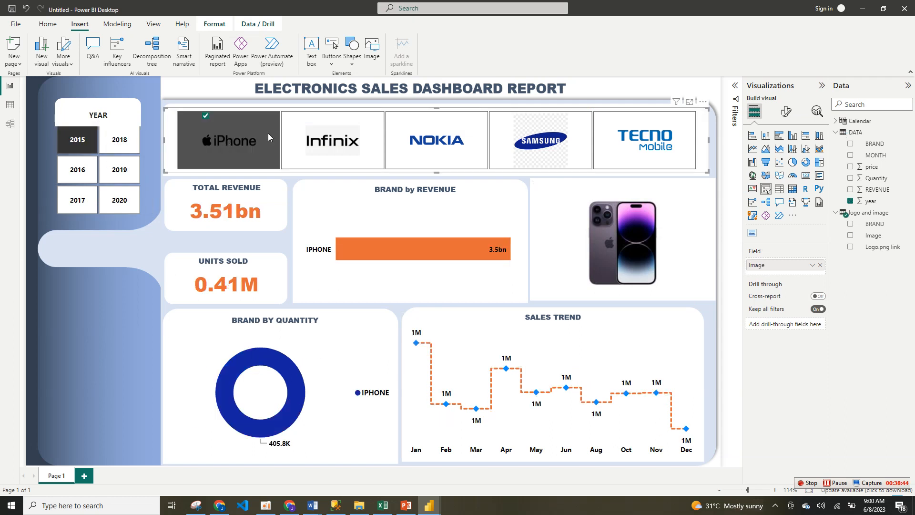
pyautogui.click(315, 141)
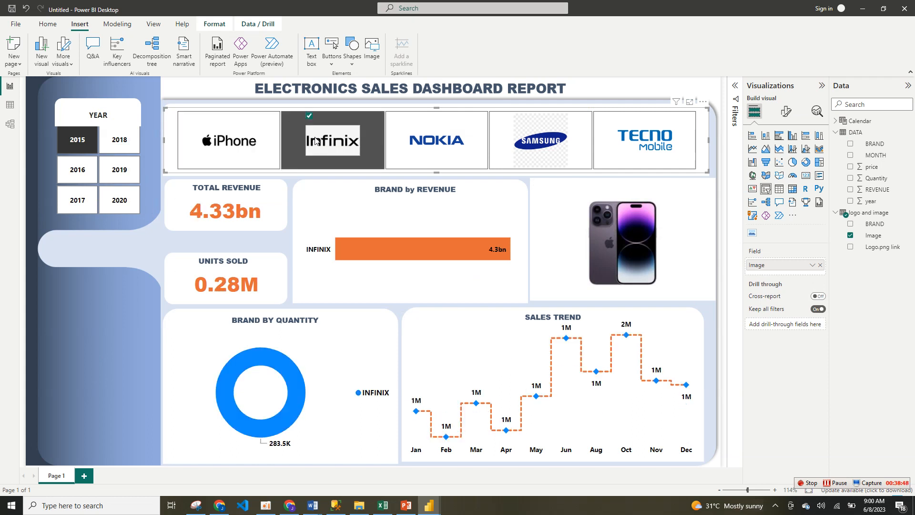
pyautogui.click(465, 149)
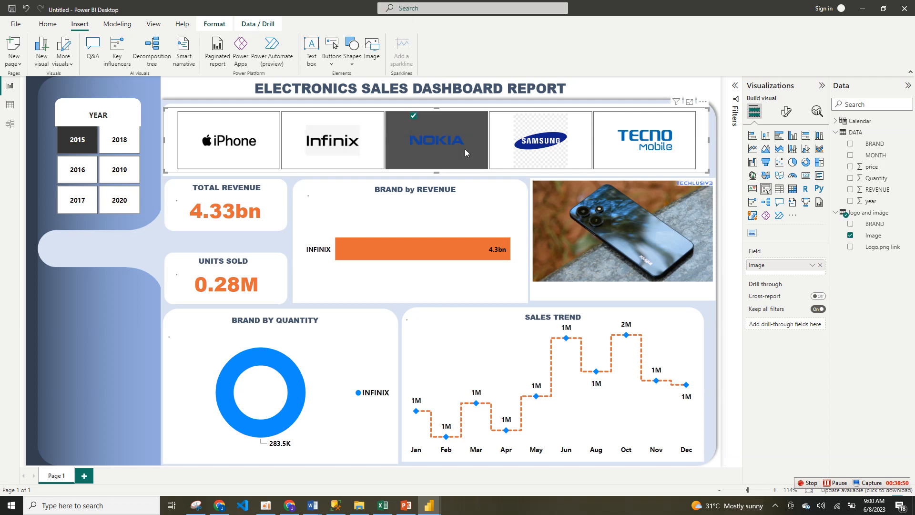
pyautogui.click(556, 156)
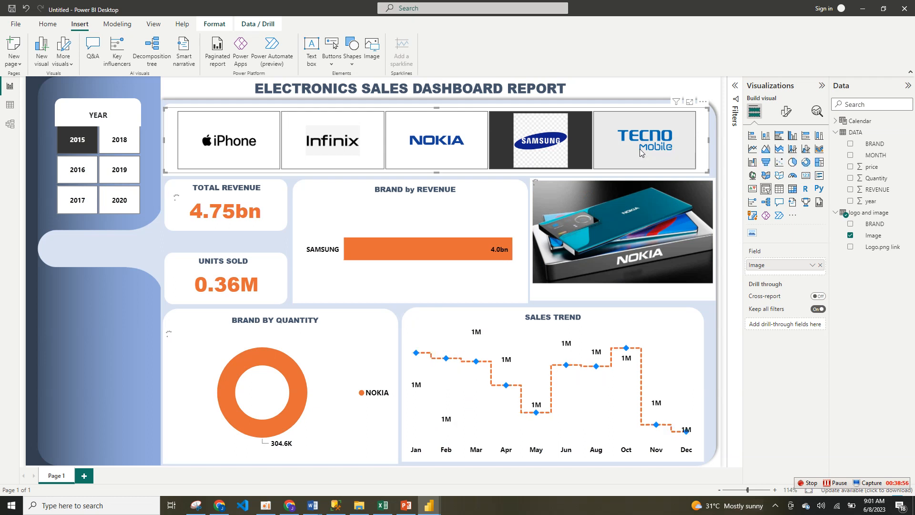
pyautogui.click(548, 152)
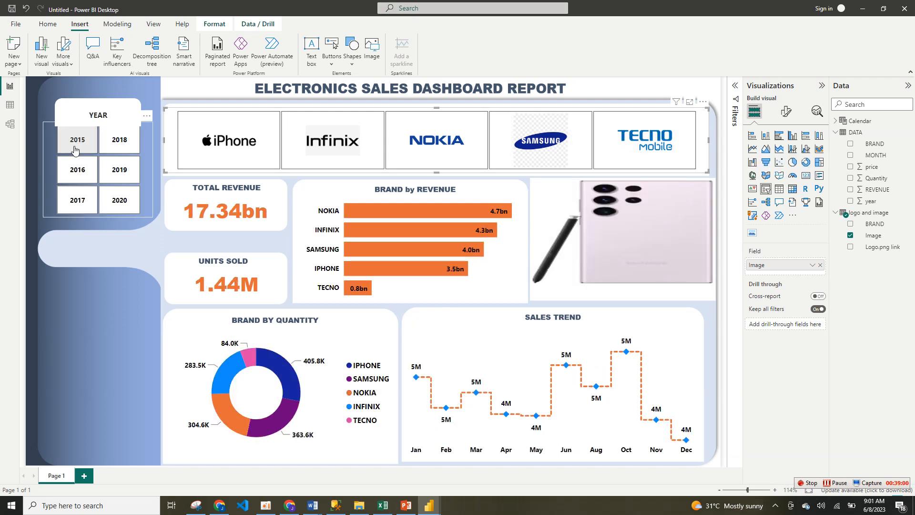
pyautogui.click(74, 146)
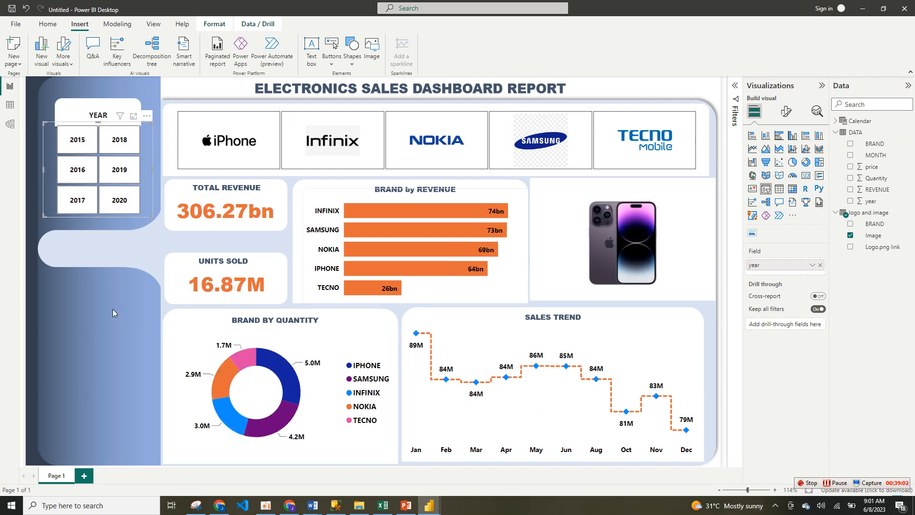
# Step: Resize the phone image visual to be slightly narrower and taller, ending just above the sales trend panel
pyautogui.click(705, 298)
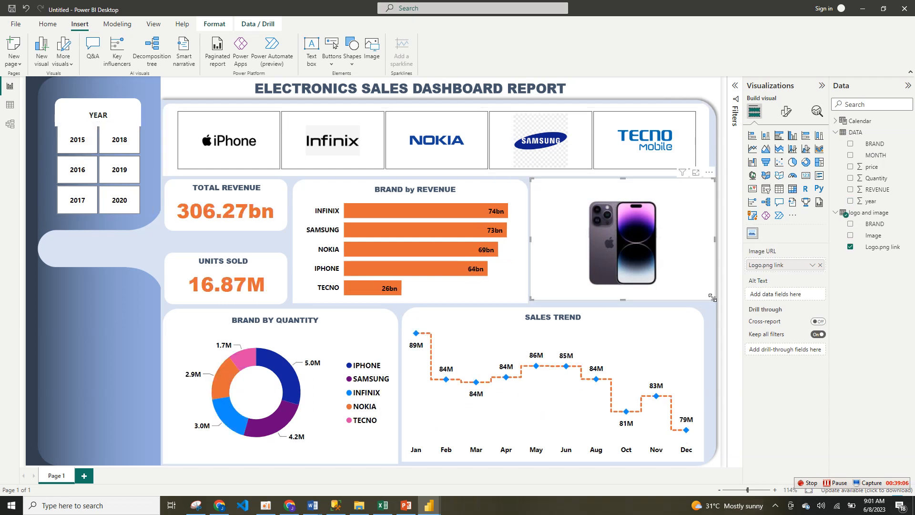
pyautogui.moveTo(710, 298)
pyautogui.mouseDown()
pyautogui.moveTo(713, 308)
pyautogui.moveTo(707, 303)
pyautogui.mouseUp()
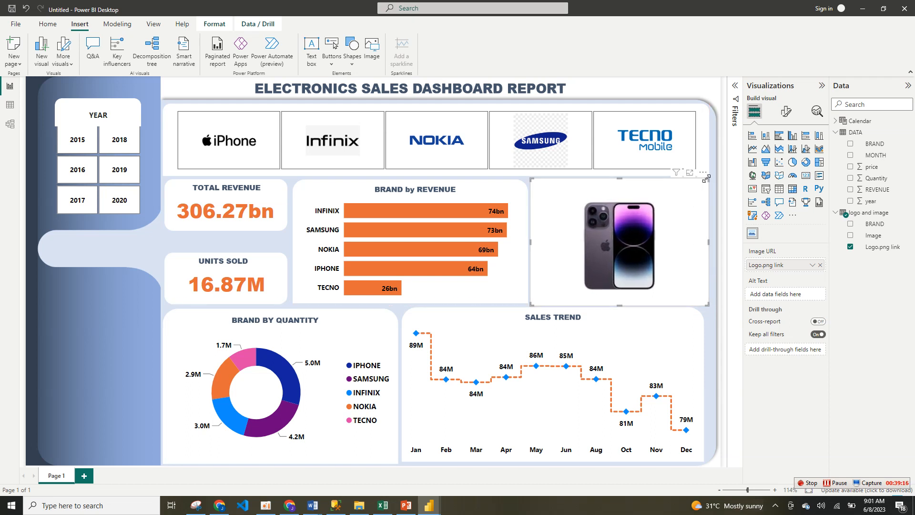